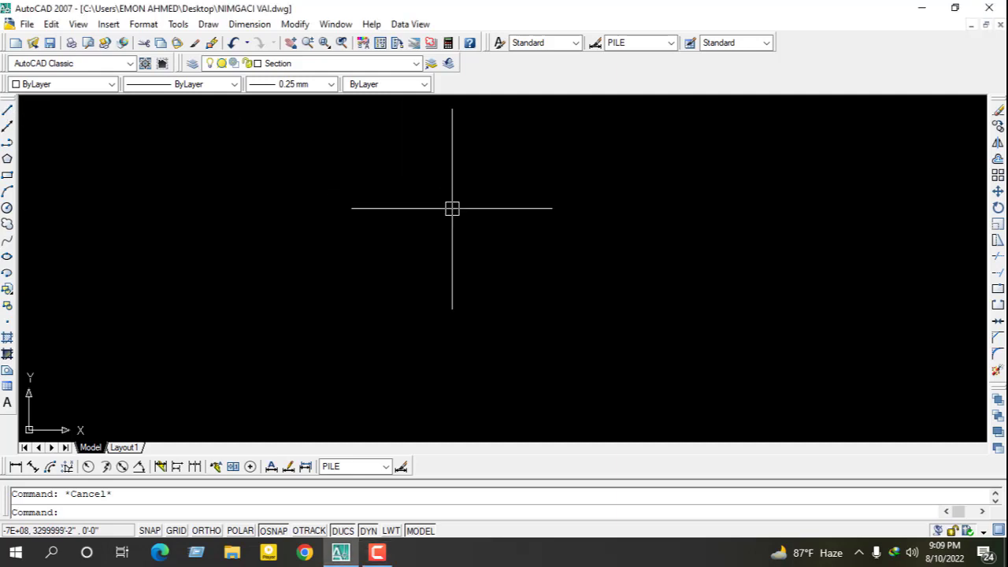
Step: Draw a 15-unit vertical line with ORTHO turned on
type("l")
key("Return")
left_click(383, 138)
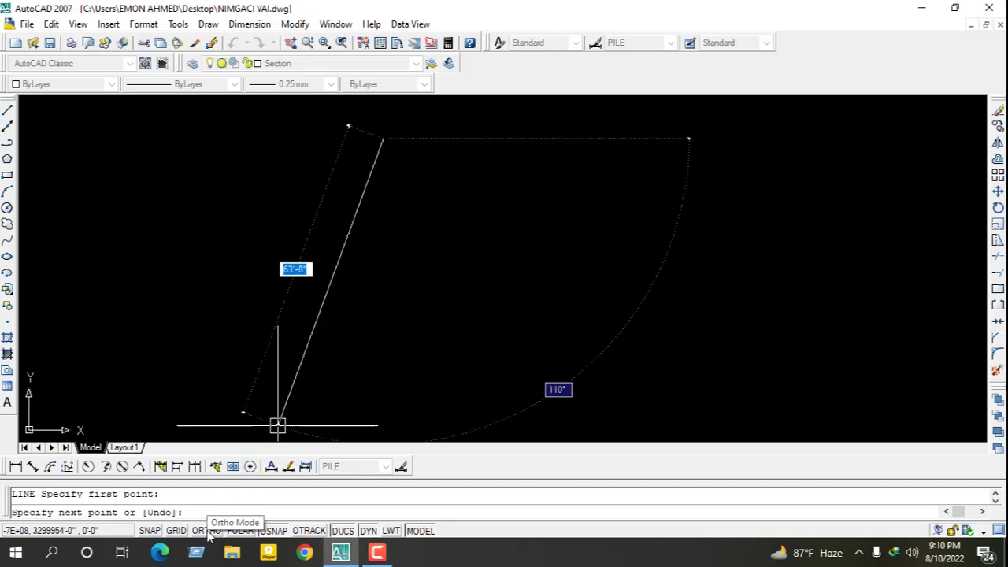
left_click(207, 531)
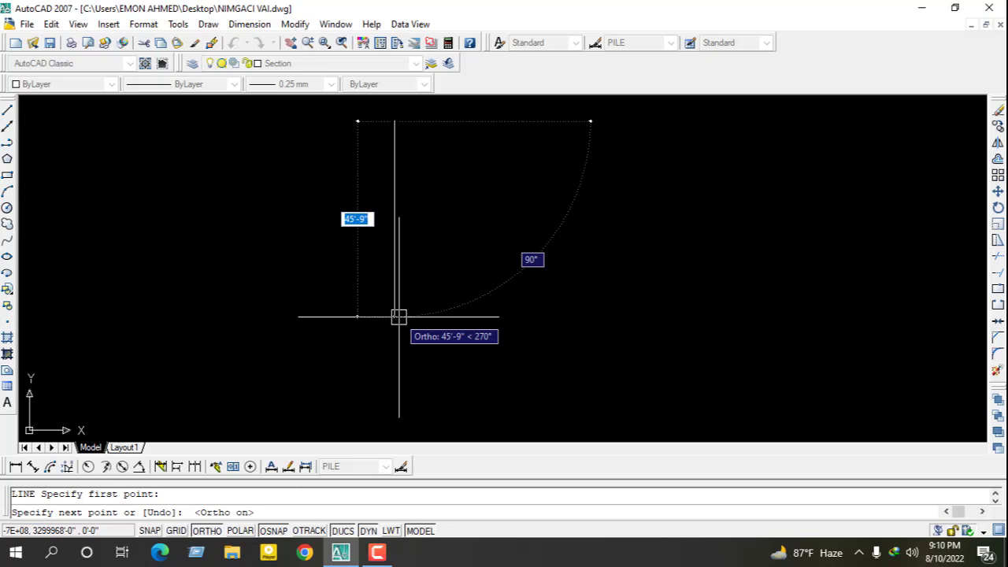
type("1")
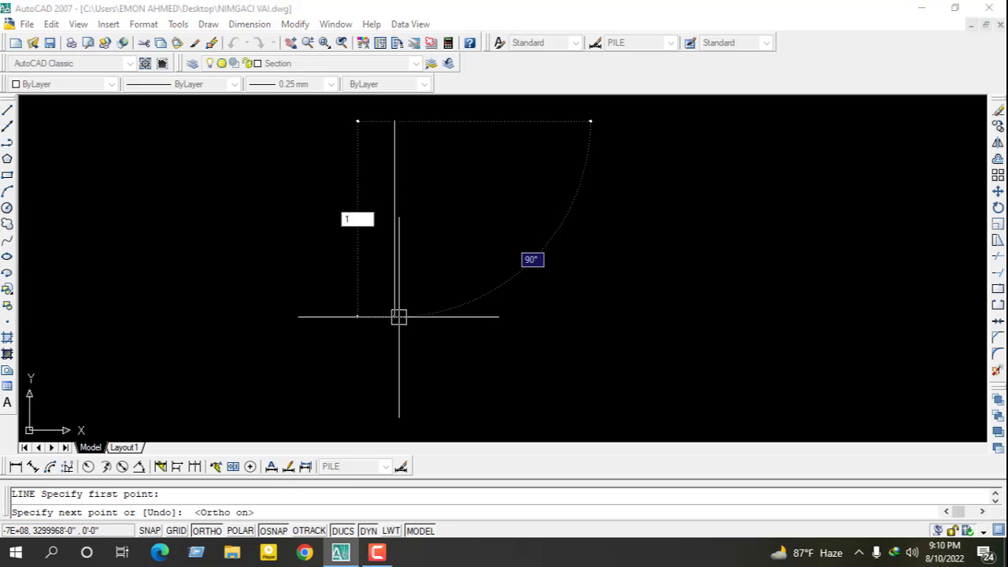
type("5")
key("Return")
key("Escape")
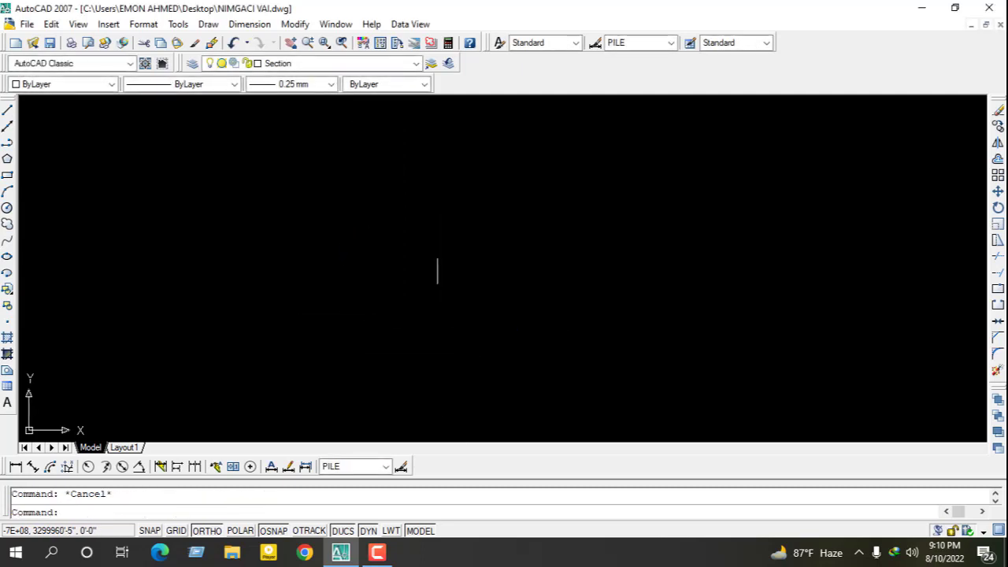
Step: Offset the vertical line 5 units to place a parallel copy beside it
scroll(446, 284, "up", 5)
scroll(444, 272, "up", 5)
scroll(444, 261, "down", 1)
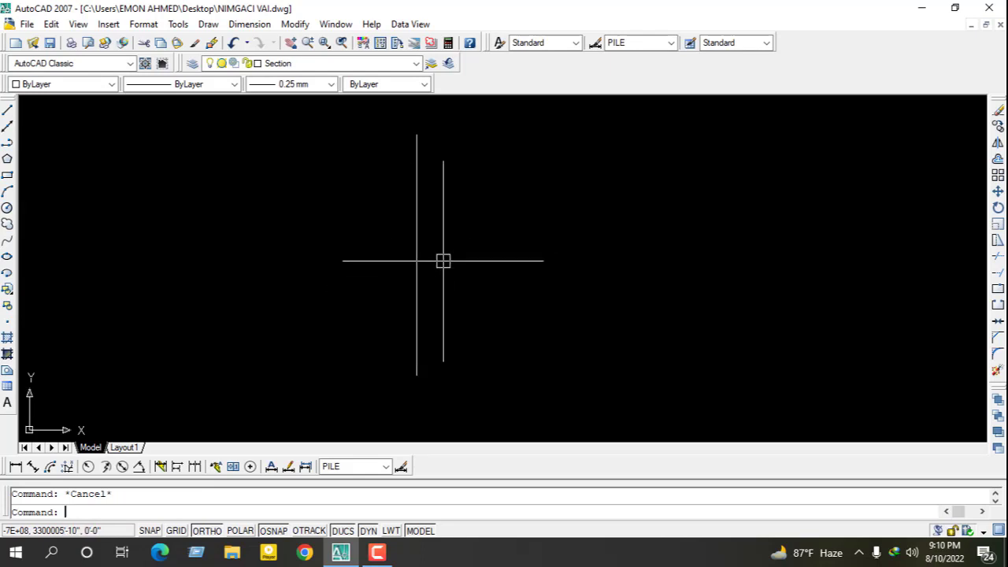
type("o")
key("Return")
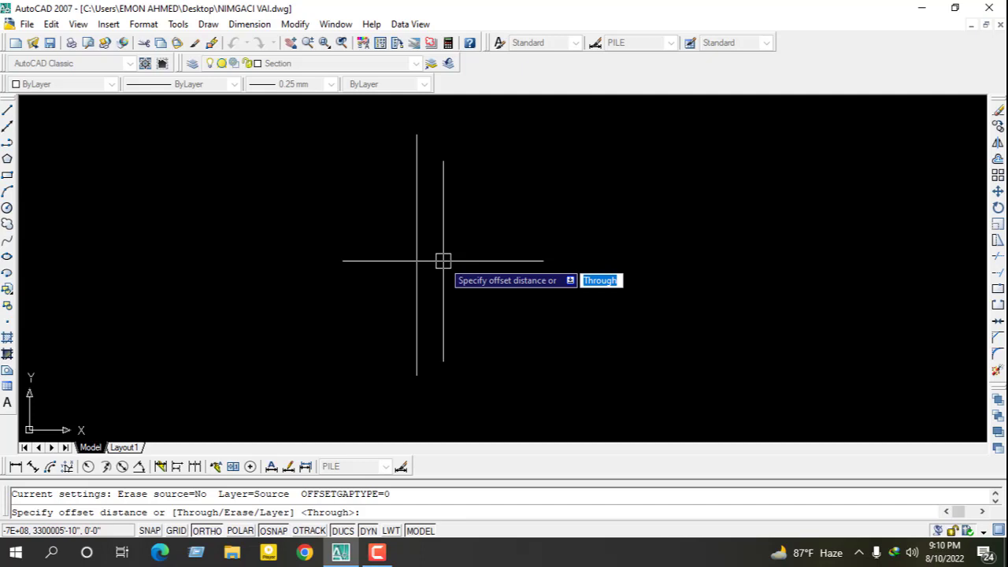
type("5")
key("Return")
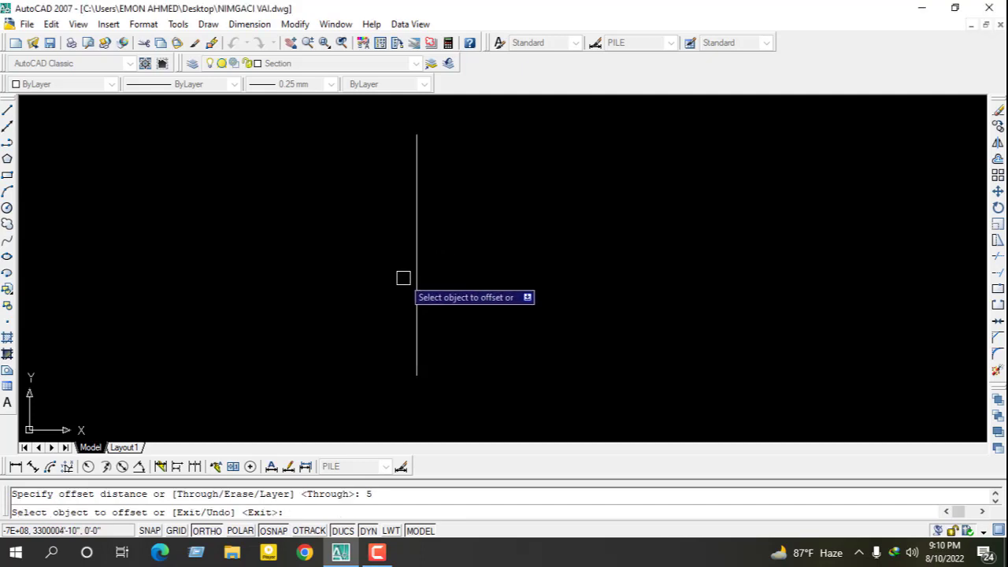
left_click(414, 278)
left_click(514, 303)
scroll(438, 375, "up", 1)
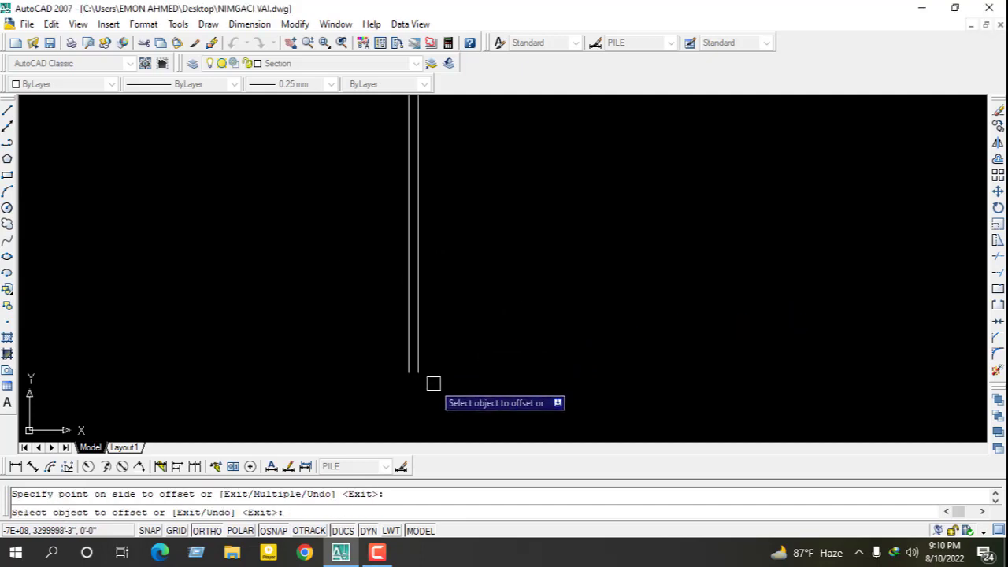
key("Escape")
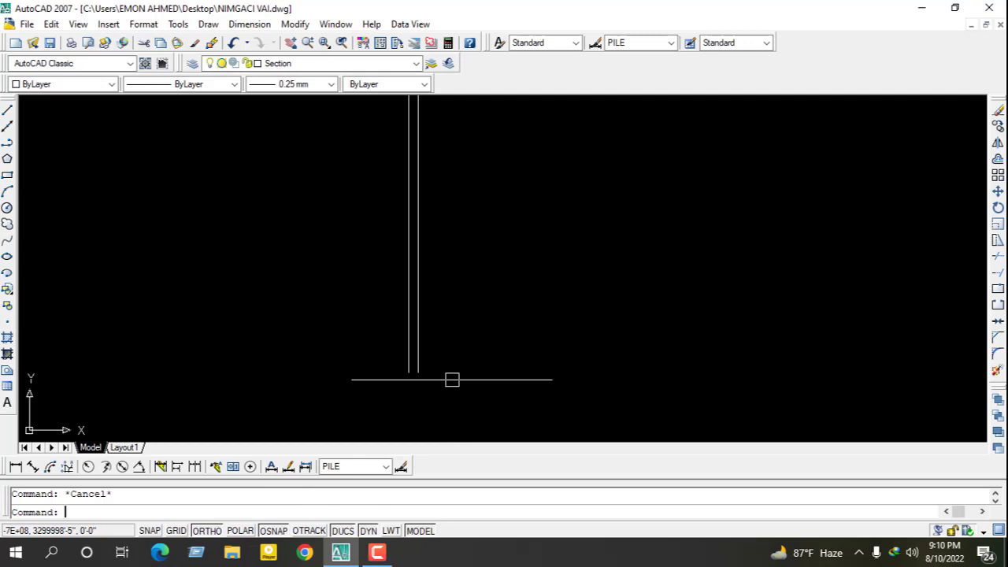
key("Return")
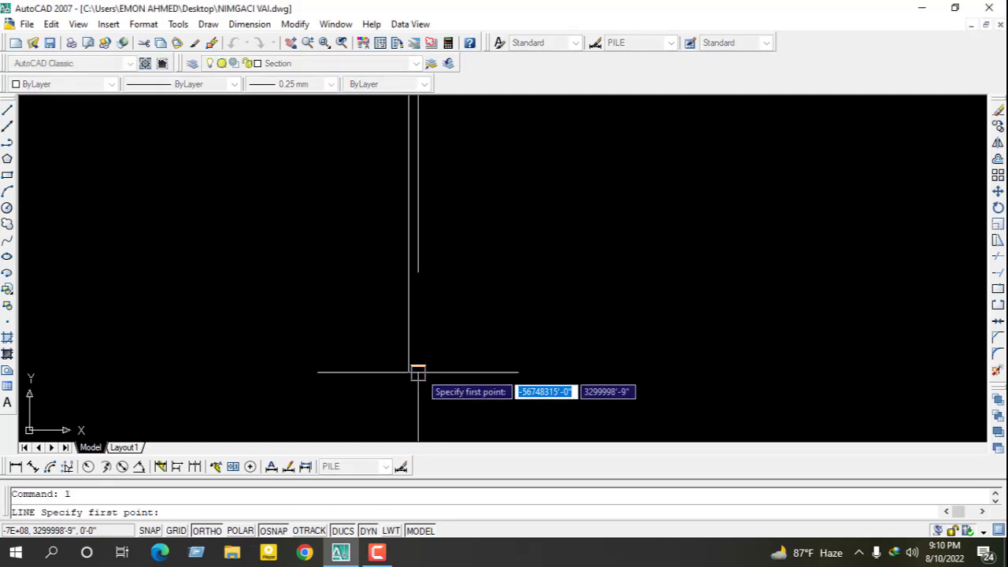
Step: Draw a 7'-6" by 15' rectangle from the bottom endpoint of the vertical lines
left_click(418, 373)
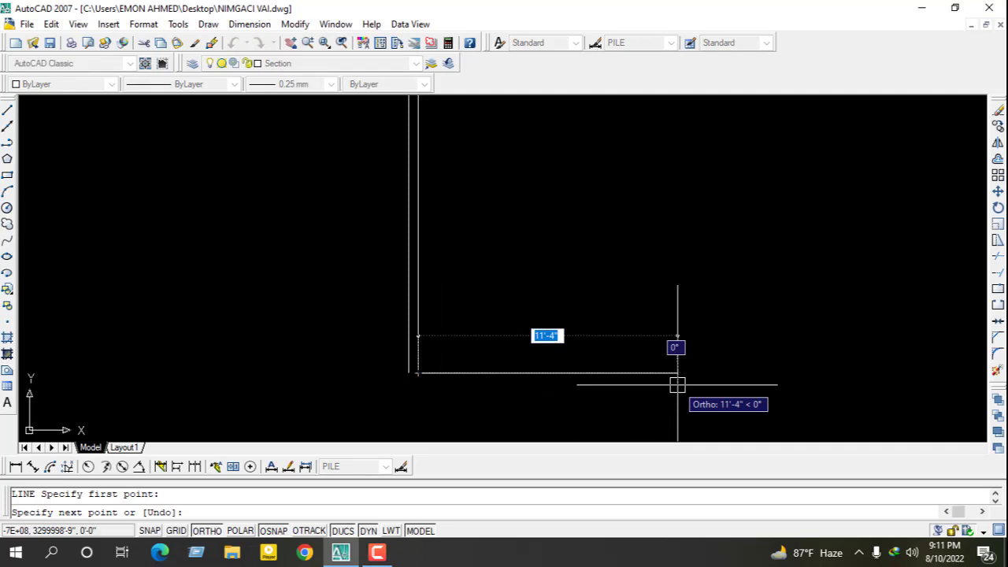
type("7")
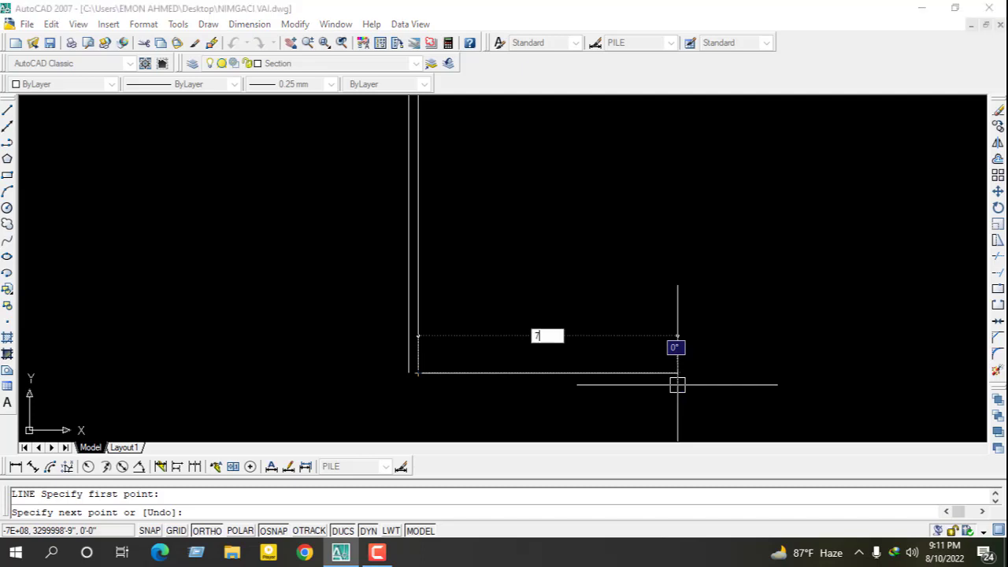
type("'6")
key("Return")
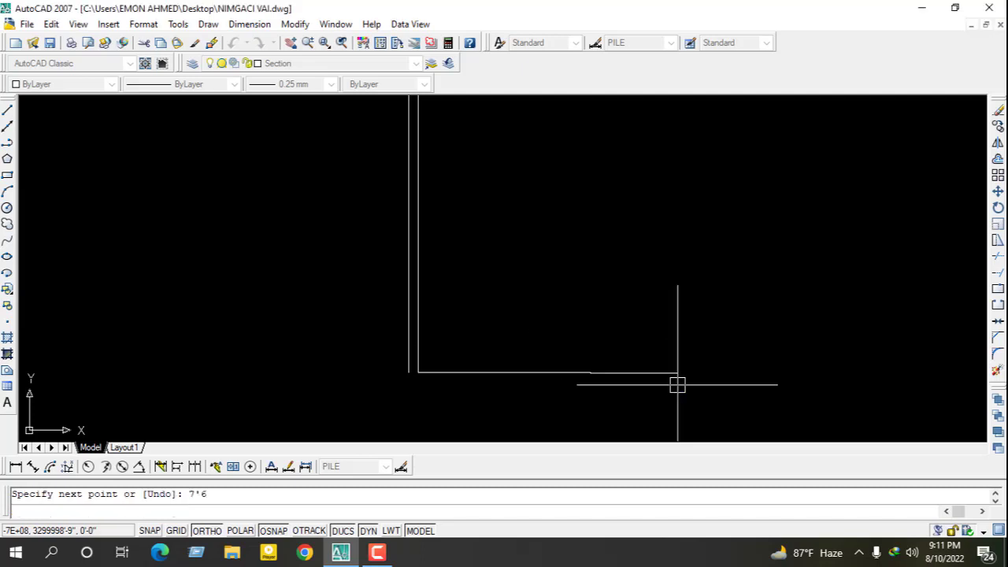
scroll(662, 354, "down", 2)
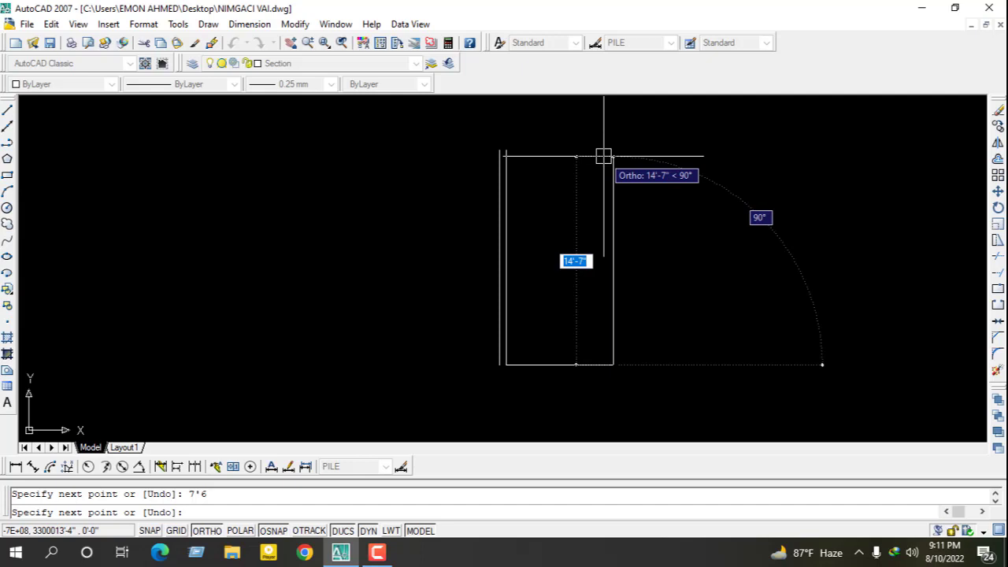
type("15'")
key("Return")
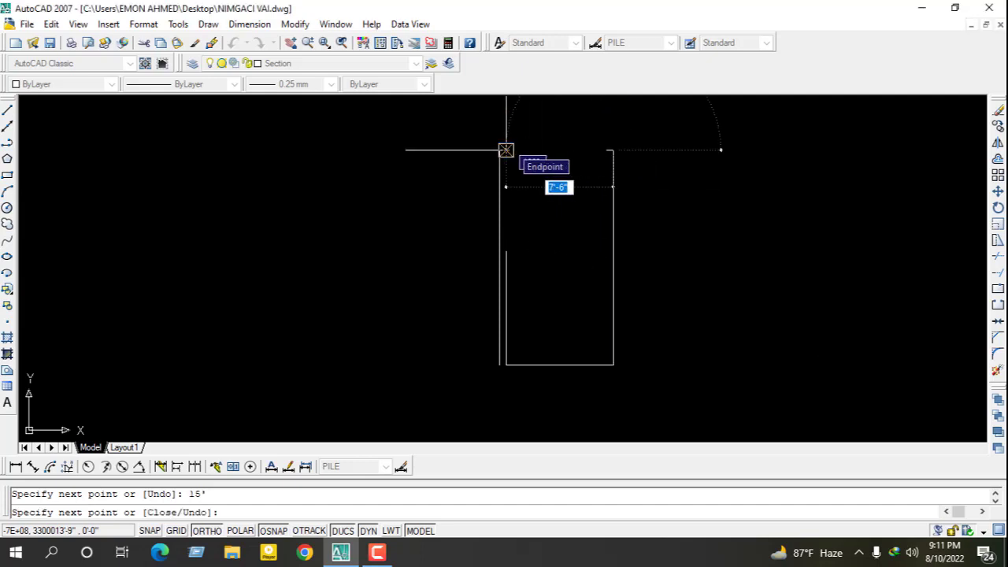
left_click(506, 150)
key("Escape")
key("Escape")
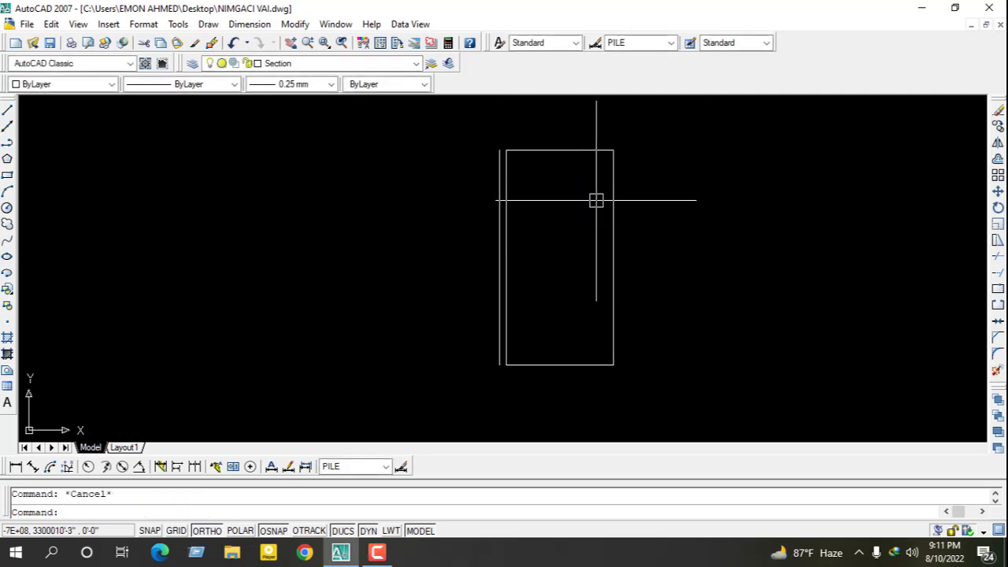
Step: Offset the rectangle's right, top and bottom edges 5 units outward
type("o")
key("Return")
type("5")
key("Return")
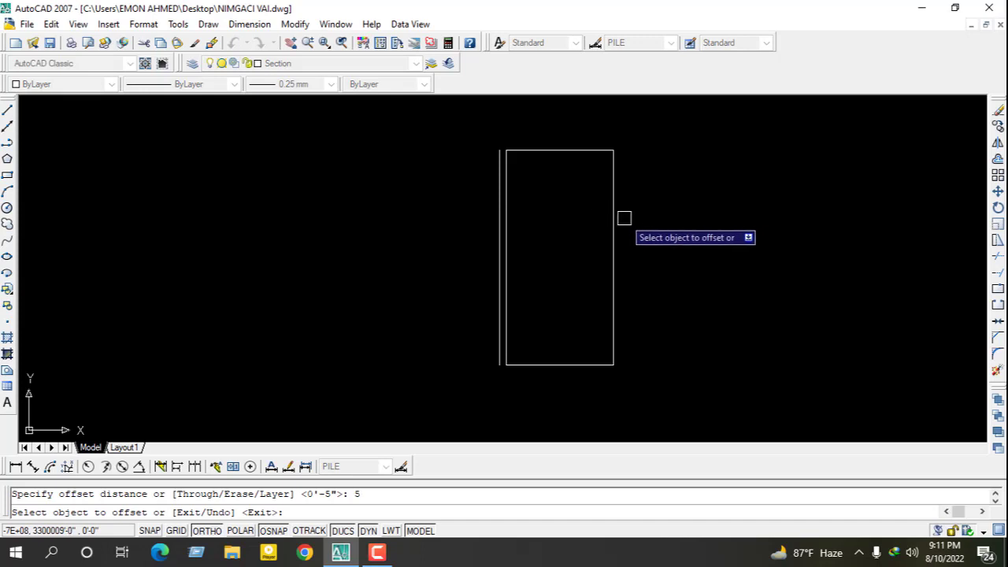
left_click(613, 218)
left_click(619, 214)
left_click(560, 149)
left_click(560, 137)
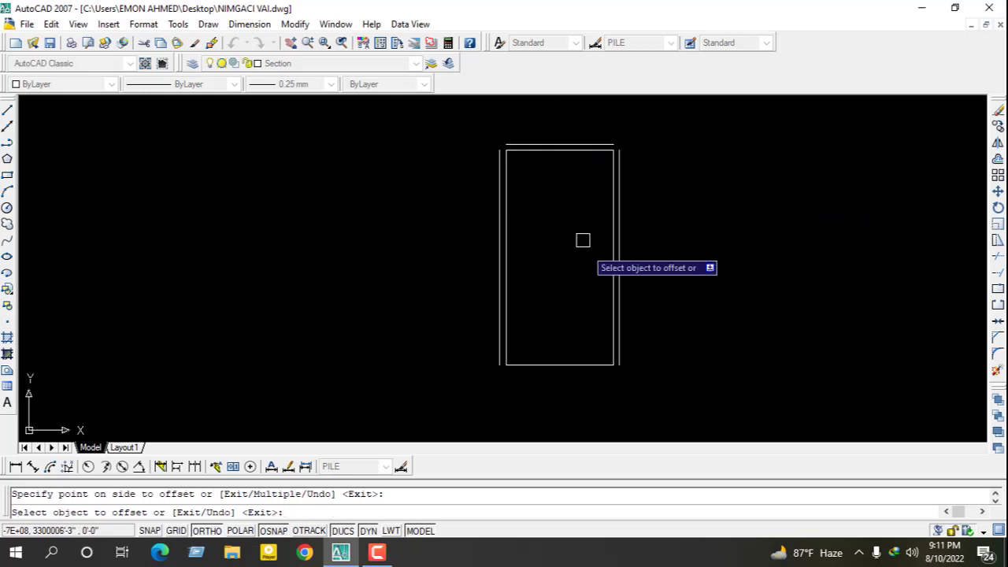
left_click(578, 365)
left_click(589, 412)
key("Escape")
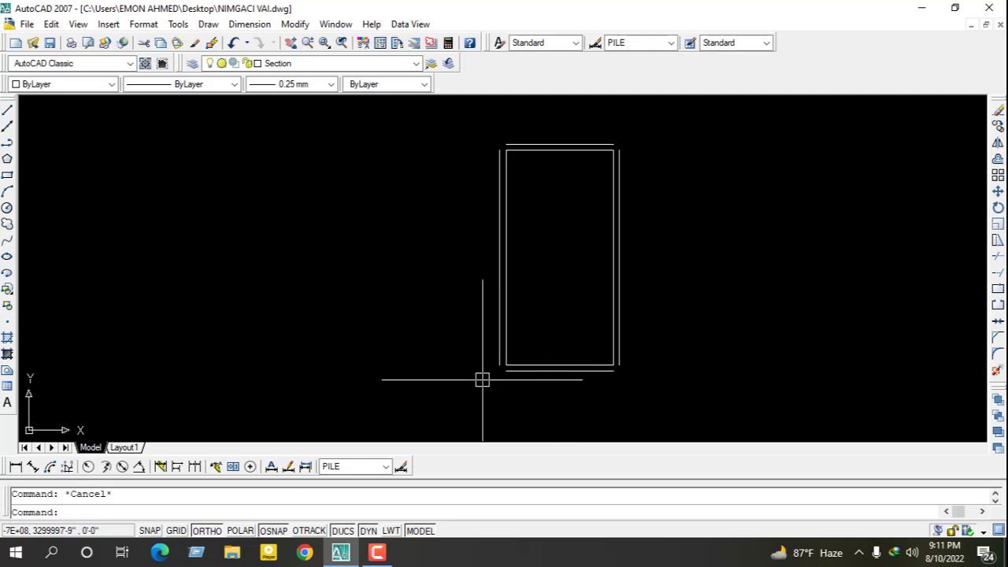
scroll(496, 374, "up", 3)
scroll(728, 384, "down", 3)
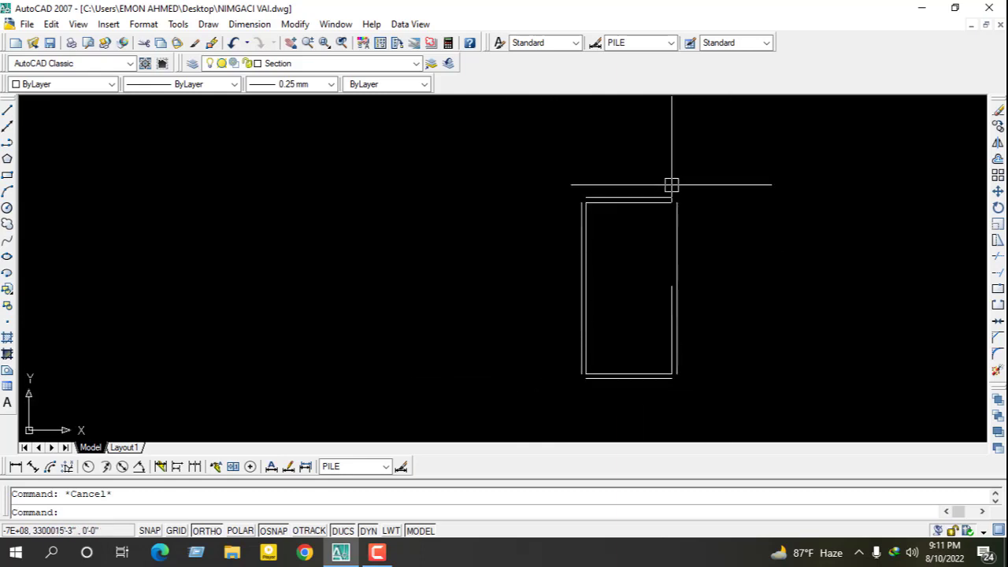
middle_click_drag(637, 308, 624, 269)
scroll(599, 287, "up", 1)
scroll(609, 295, "down", 2)
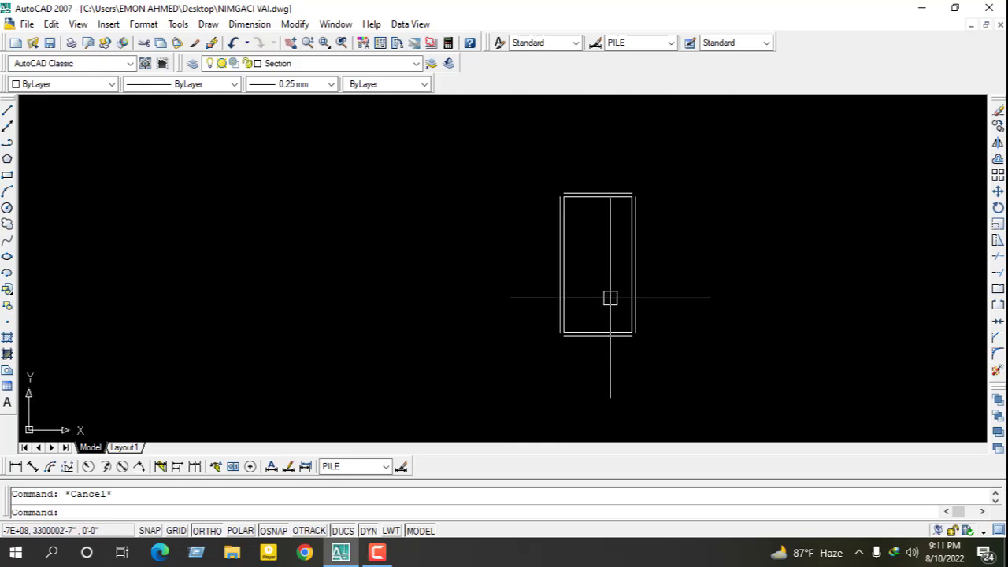
scroll(588, 342, "up", 1)
scroll(513, 354, "up", 3)
scroll(513, 354, "down", 2)
scroll(534, 358, "up", 2)
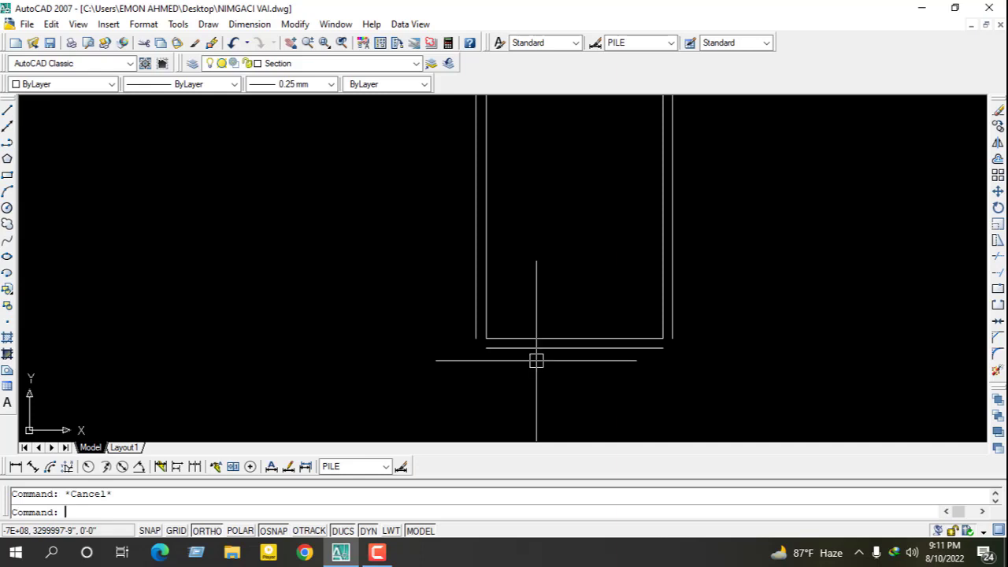
Step: With a 0 fillet radius, join the outer bottom line to the left and right outer lines
type("f")
key("Return")
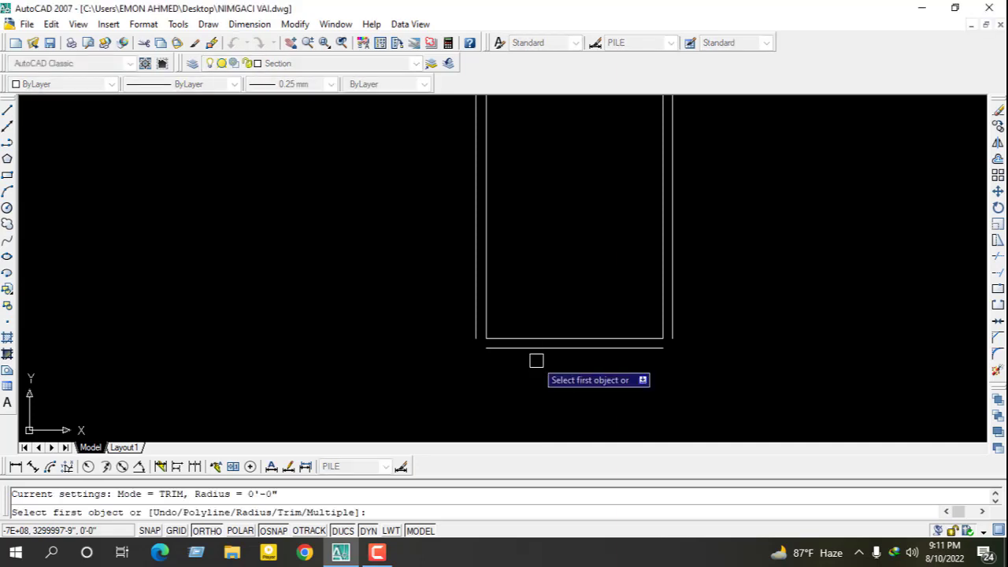
type("r")
key("Return")
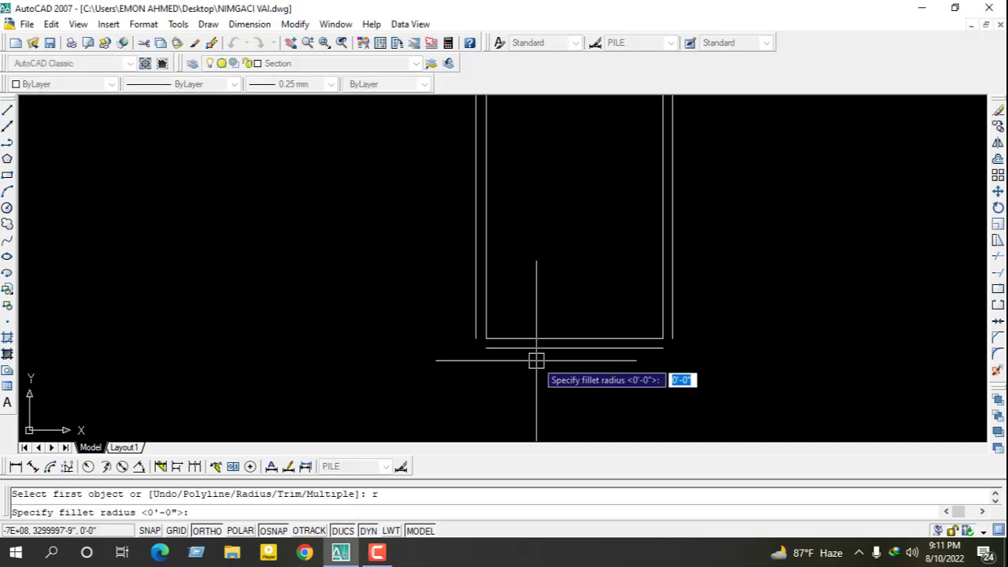
type("0")
key("Return")
left_click(489, 347)
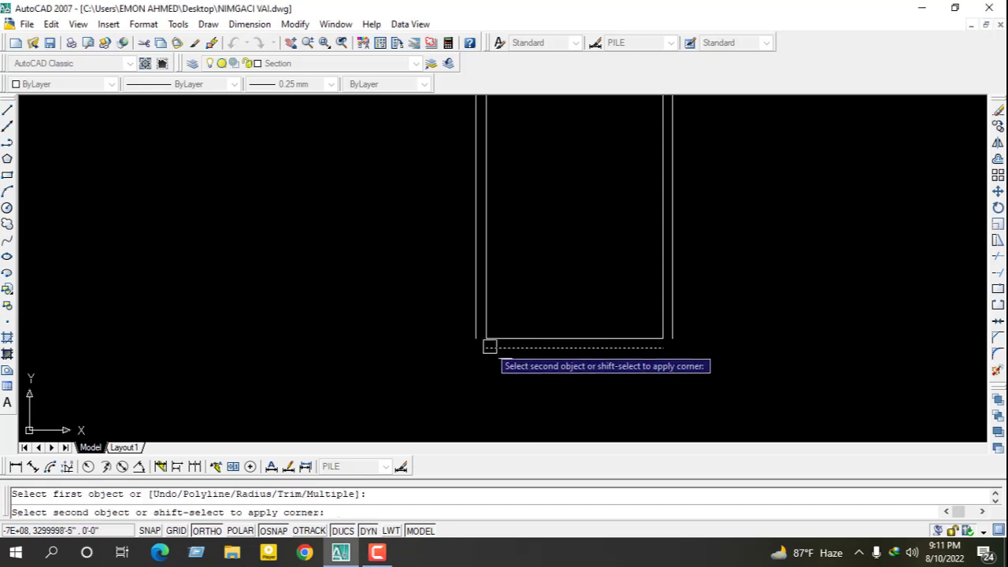
left_click(476, 329)
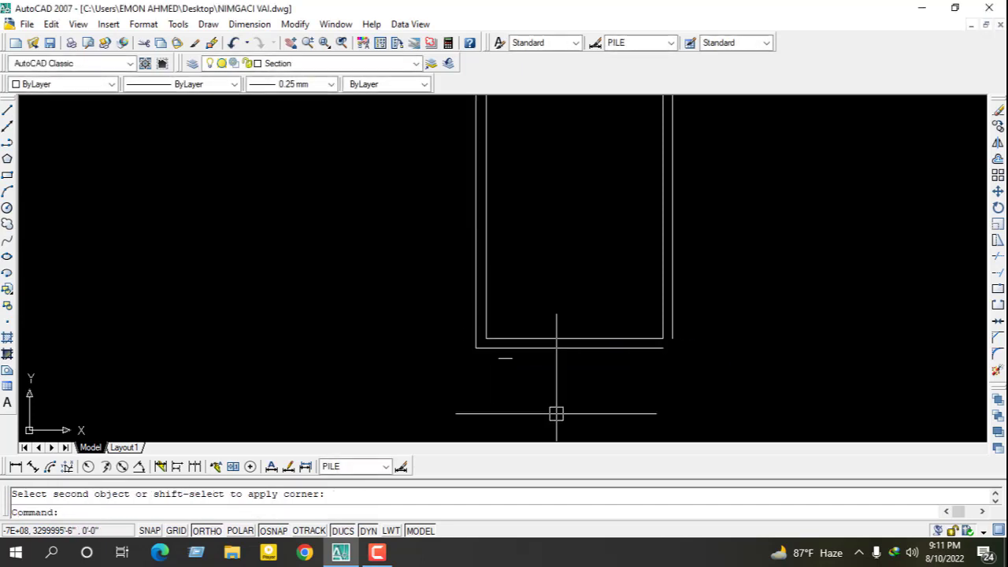
key("Return")
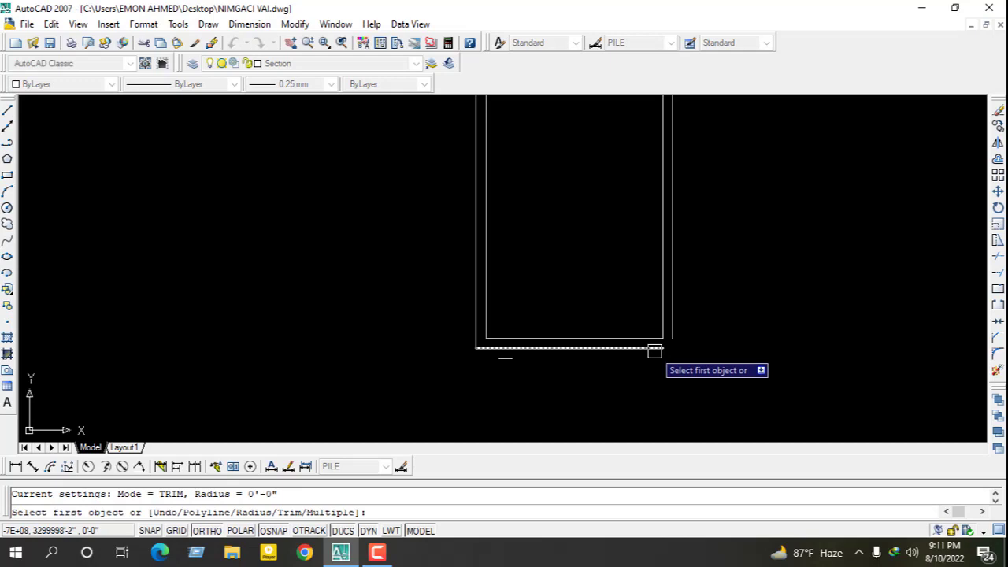
left_click(654, 350)
left_click(672, 326)
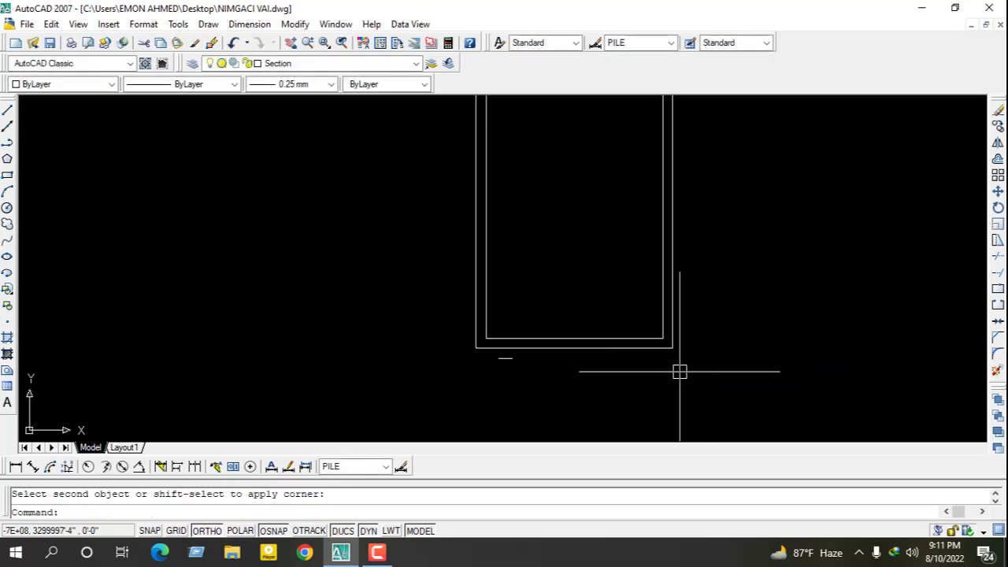
Step: Close the two top corners of the outer outline with zero-radius fillets
scroll(624, 318, "down", 2)
scroll(650, 218, "down", 2)
scroll(622, 225, "up", 3)
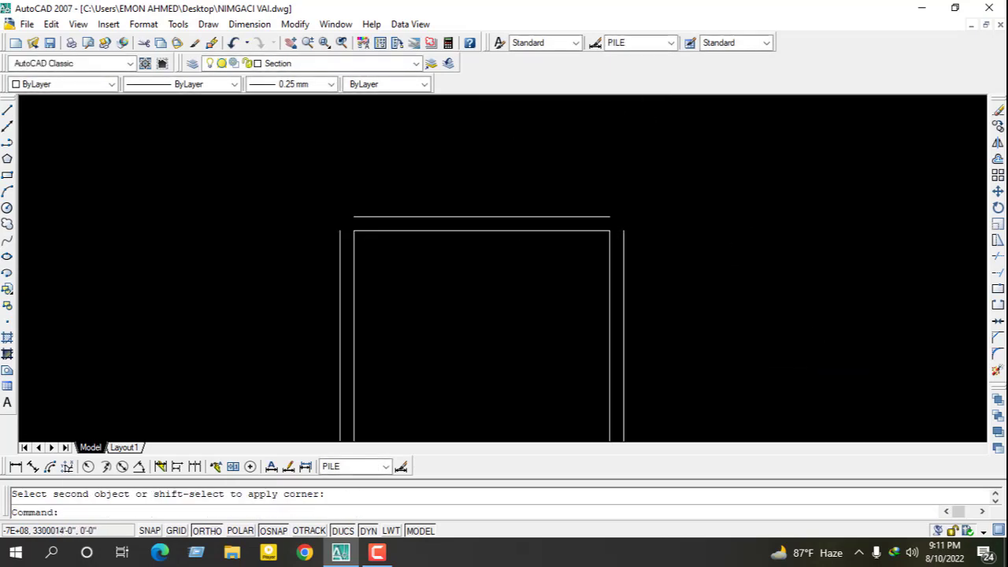
scroll(612, 223, "up", 2)
key("Return")
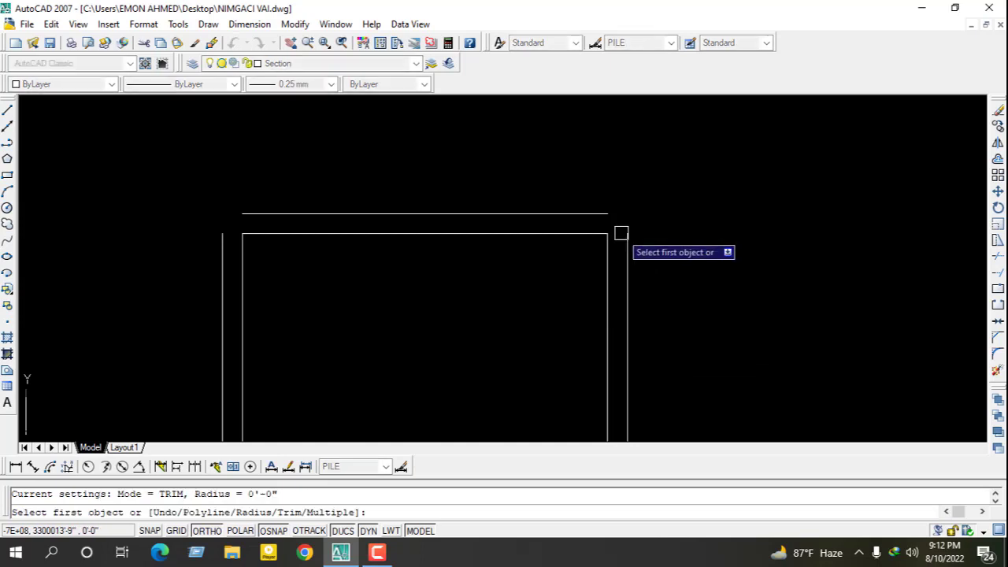
left_click(627, 255)
left_click(595, 214)
scroll(693, 252, "down", 2)
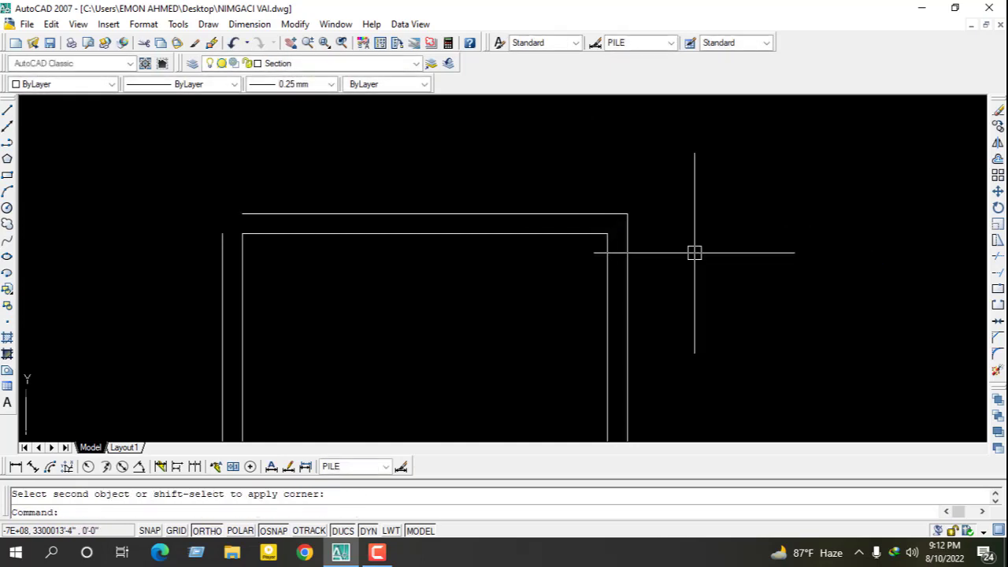
key("Return")
left_click(408, 276)
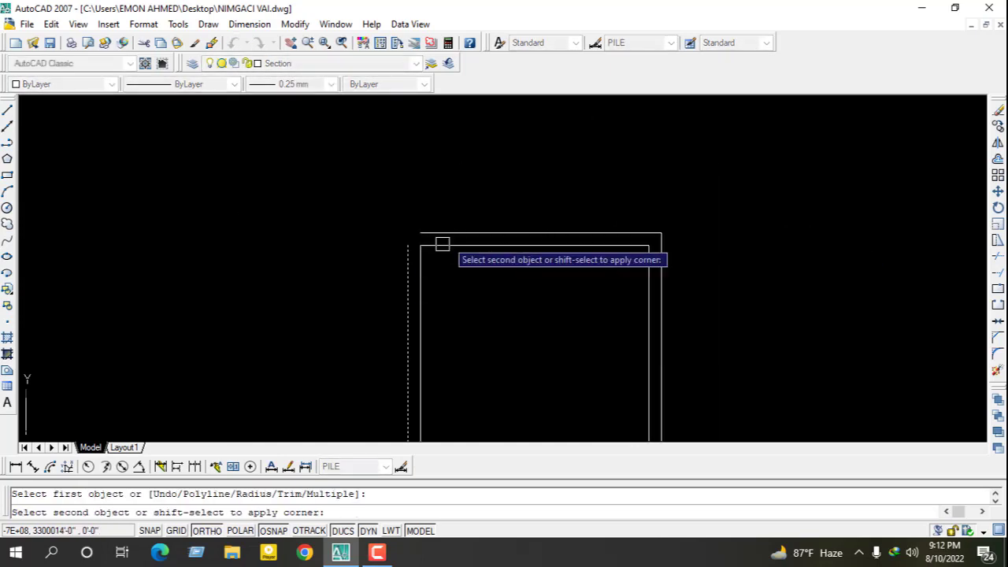
left_click(441, 238)
key("Escape")
scroll(544, 213, "down", 3)
scroll(525, 270, "up", 2)
scroll(525, 270, "down", 2)
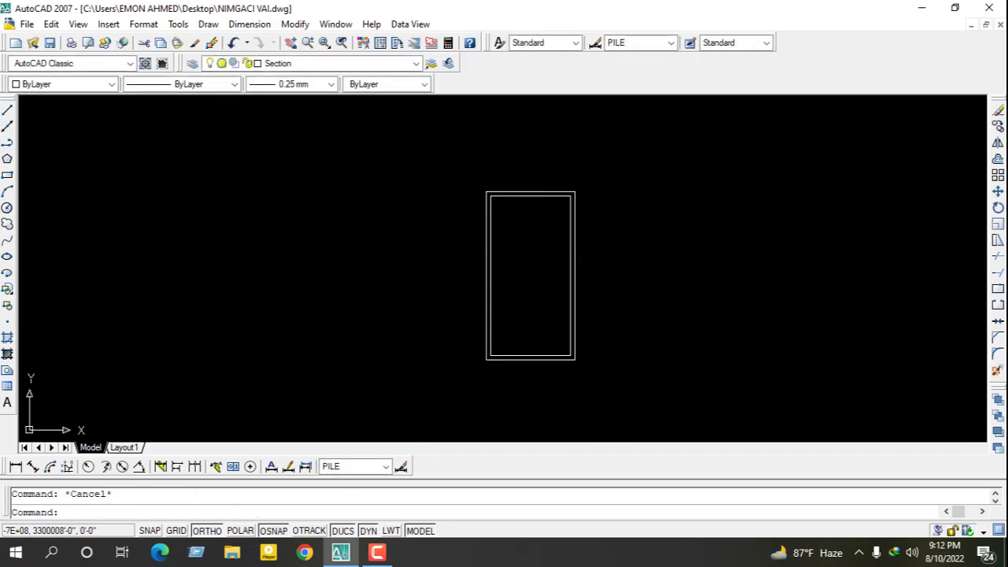
scroll(533, 276, "up", 1)
scroll(534, 277, "up", 2)
Step: Offset the inner bottom edge 4' upward to create the landing line
scroll(529, 285, "down", 2)
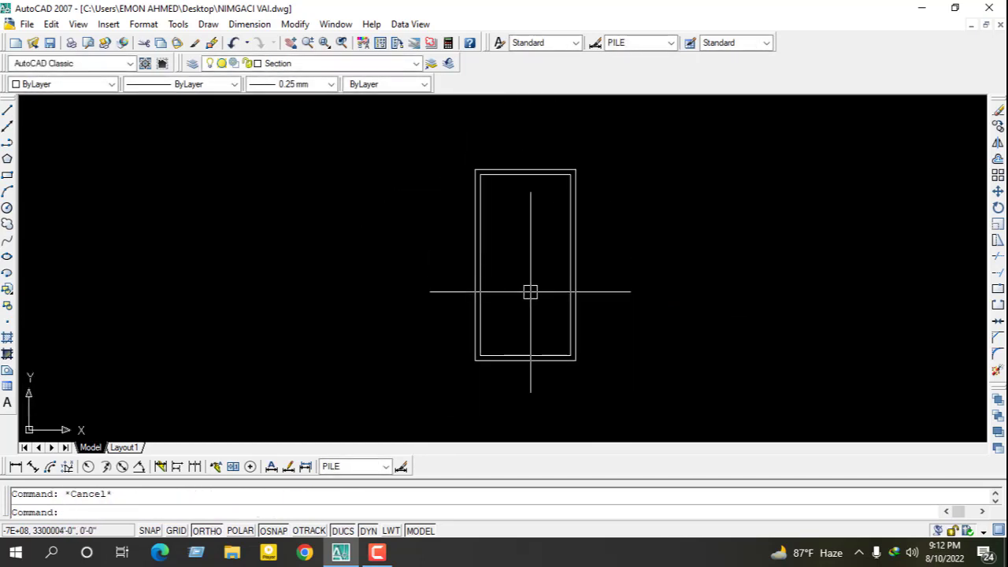
scroll(530, 292, "up", 2)
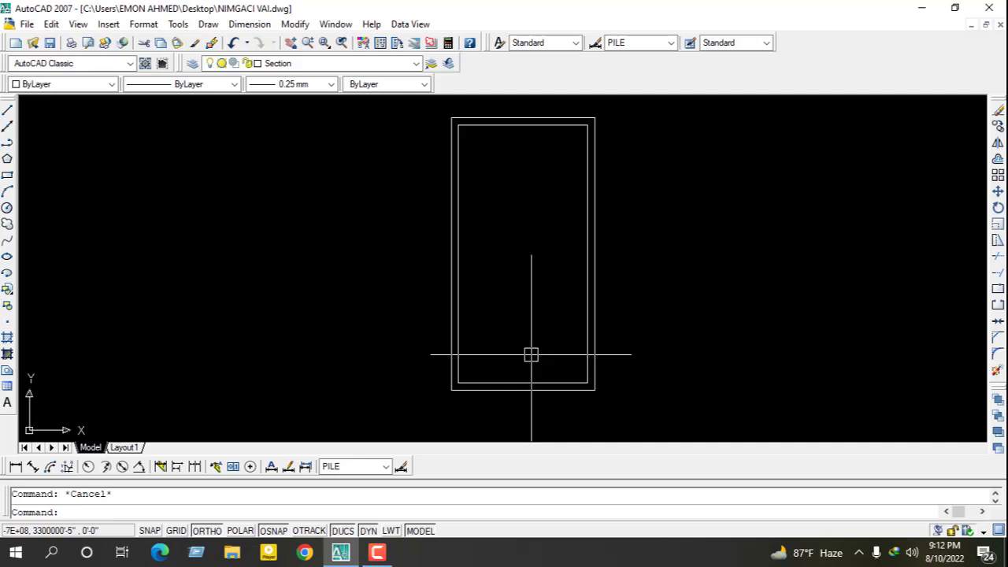
type("4")
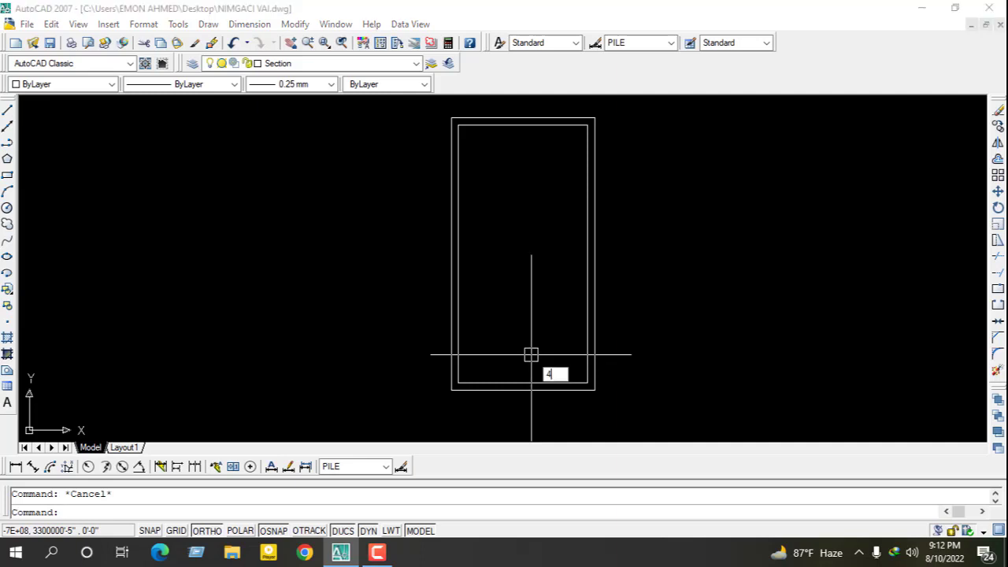
key("Return")
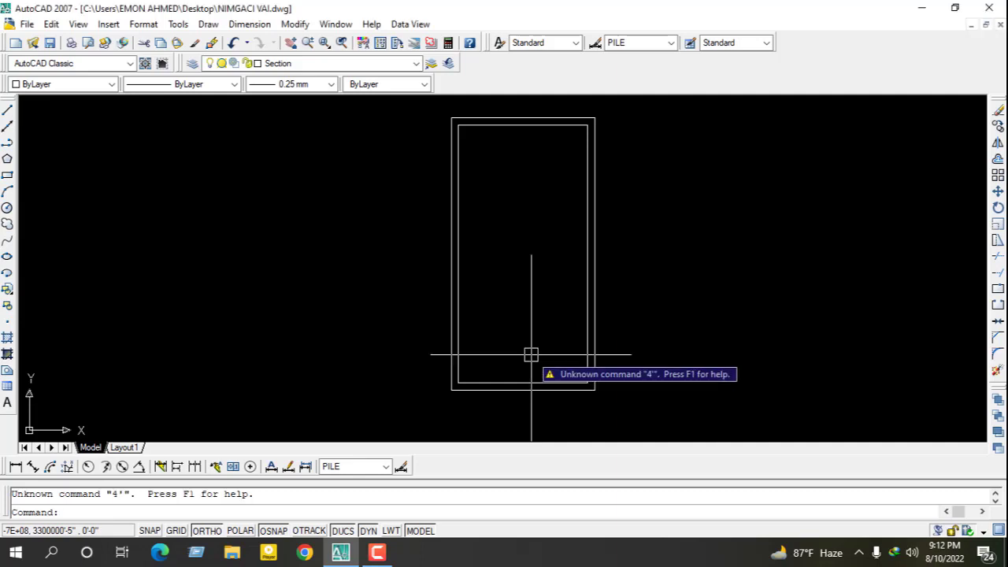
type("f")
key("Return")
left_click(529, 378)
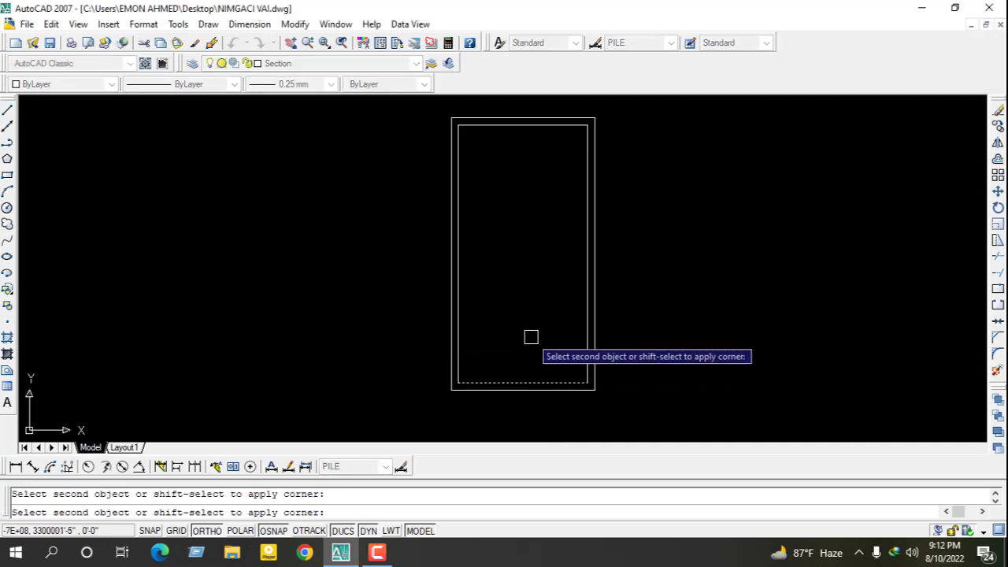
key("Escape")
type("o")
key("Return")
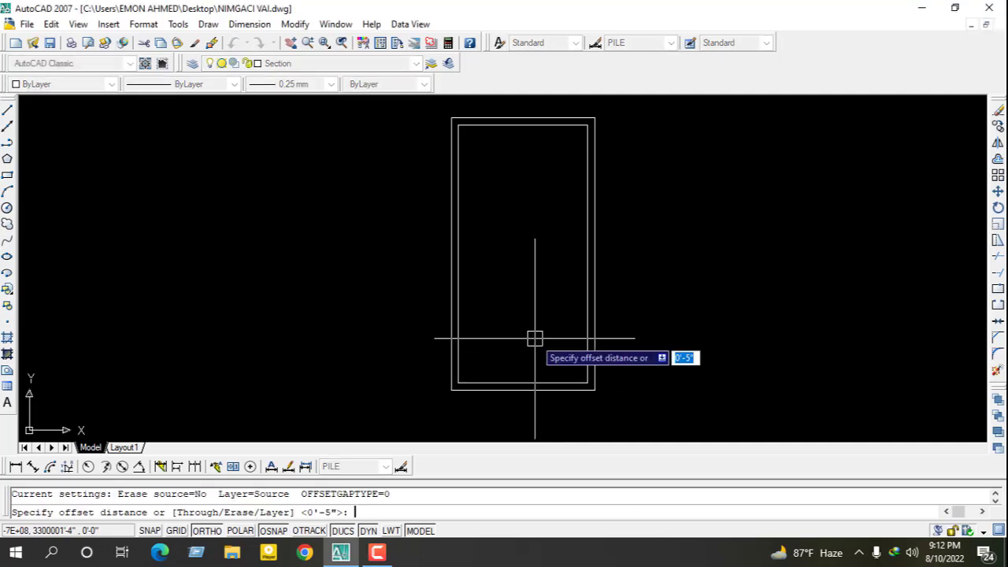
type("4'")
key("Return")
left_click(526, 382)
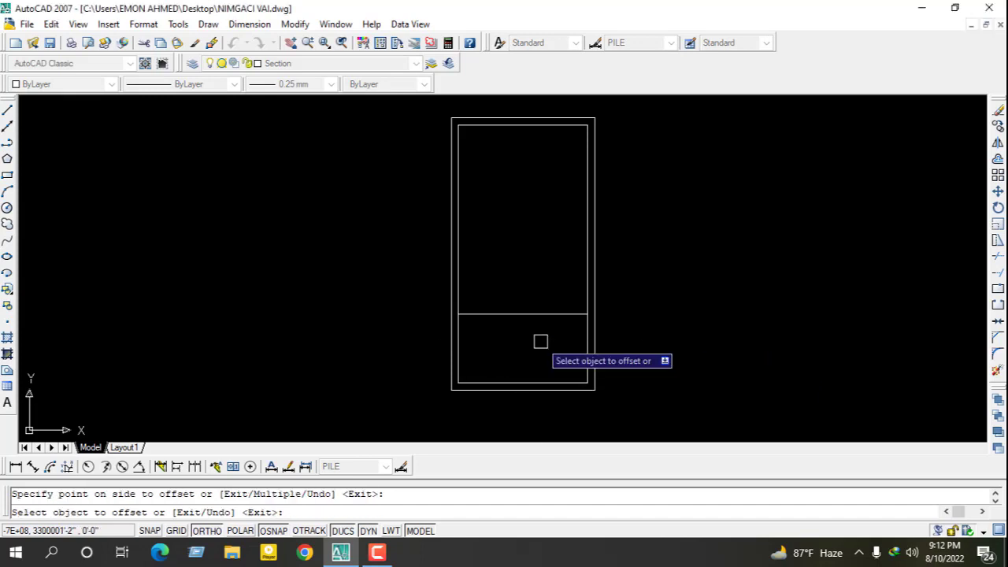
left_click(541, 343)
key("Escape")
key("Escape")
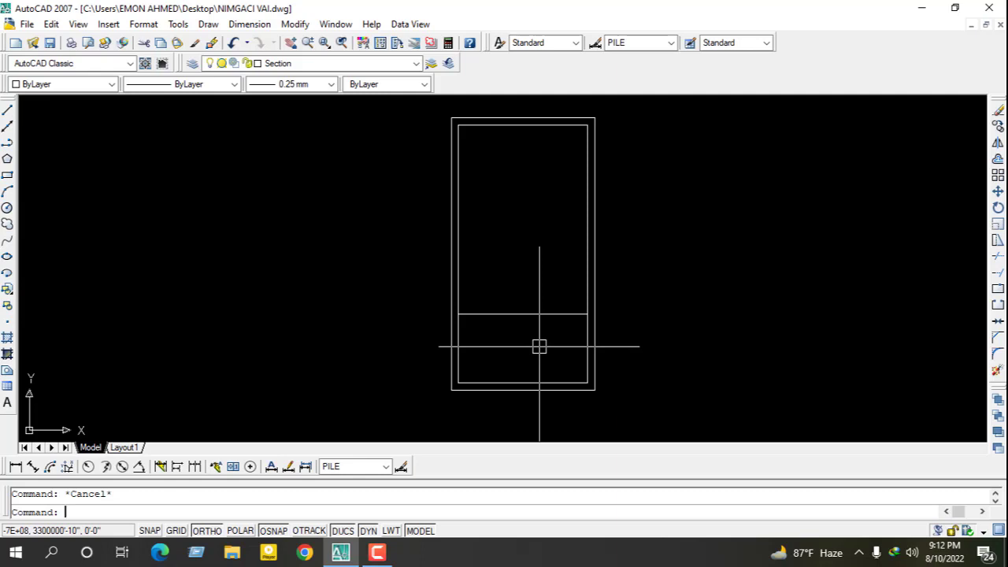
Step: Stack nine tread lines 10" apart above the landing line
key("Return")
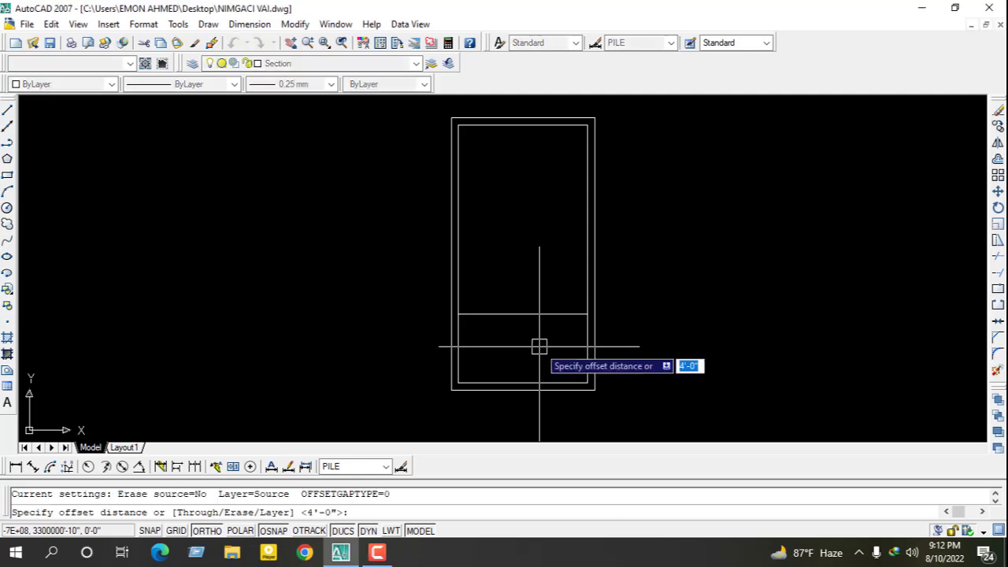
type("10")
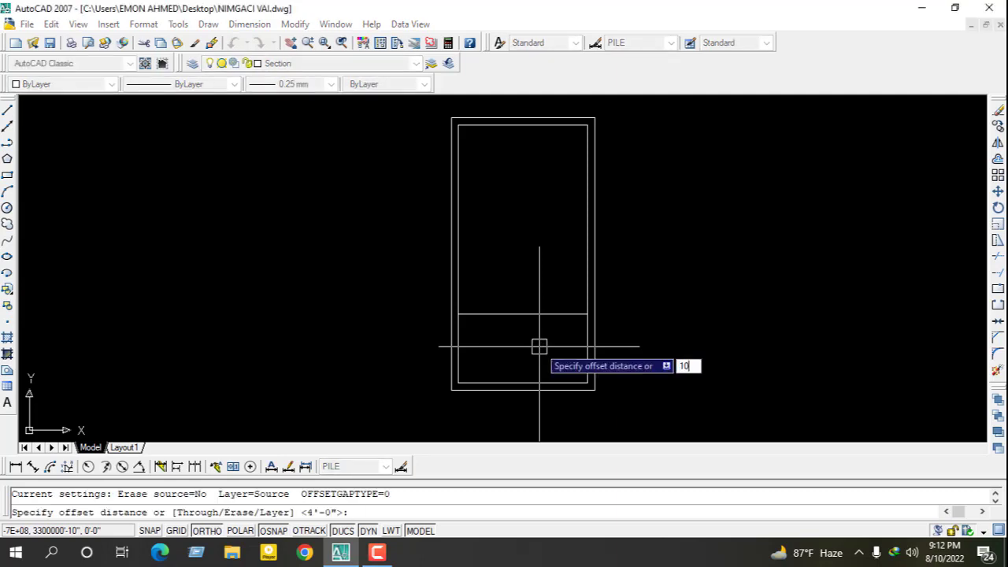
key("Return")
left_click(523, 316)
left_click(536, 291)
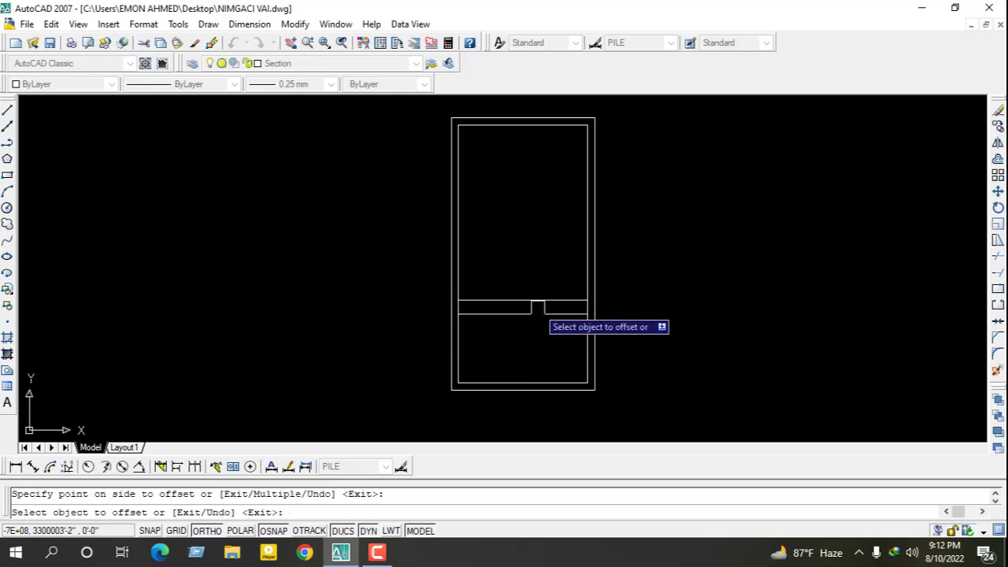
left_click(537, 301)
left_click(539, 290)
left_click(545, 285)
left_click(551, 256)
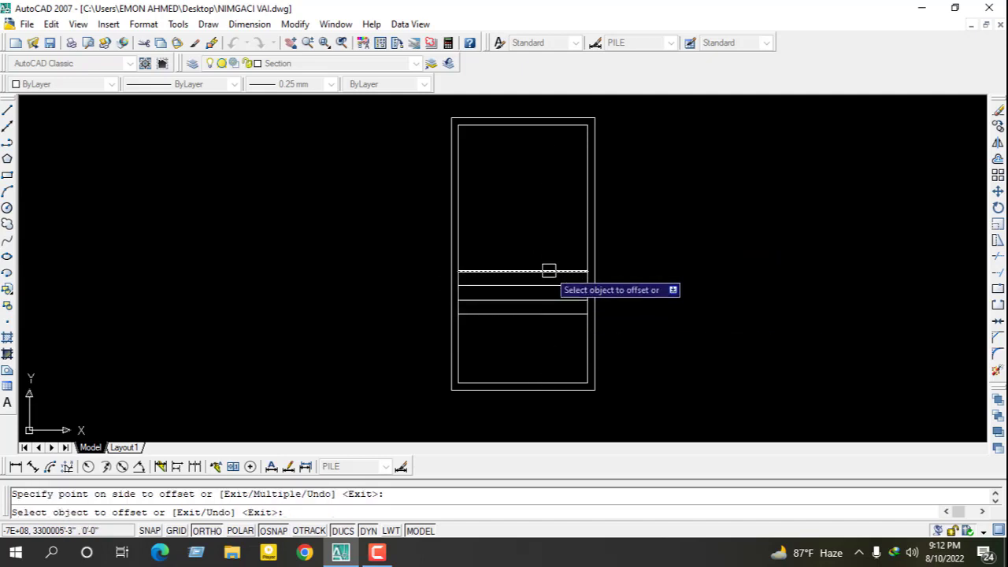
left_click(549, 272)
left_click(574, 242)
left_click(565, 257)
left_click(564, 246)
left_click(564, 244)
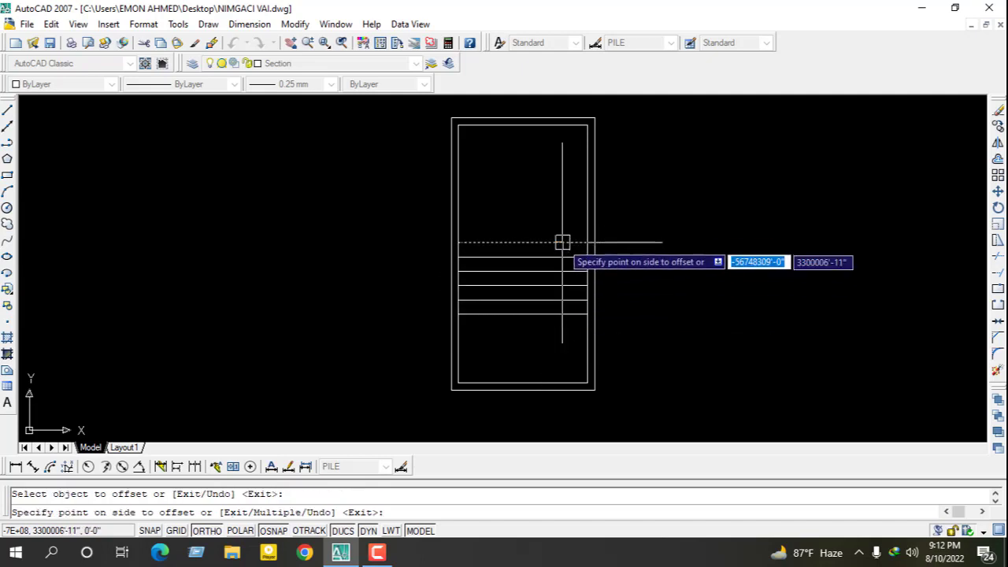
left_click(558, 232)
left_click(559, 227)
left_click(559, 214)
left_click(558, 213)
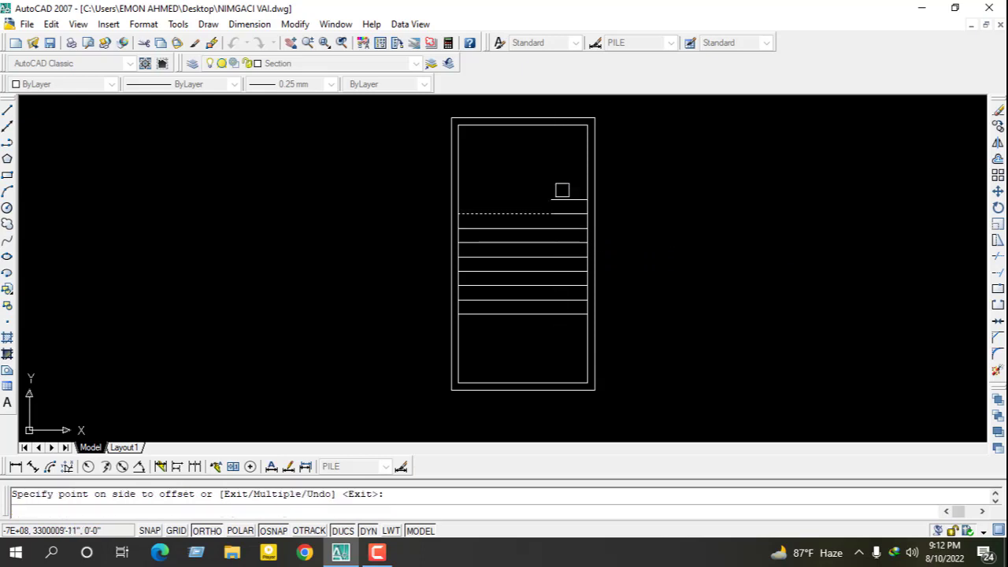
left_click(563, 204)
left_click(563, 199)
left_click(562, 190)
key("Escape")
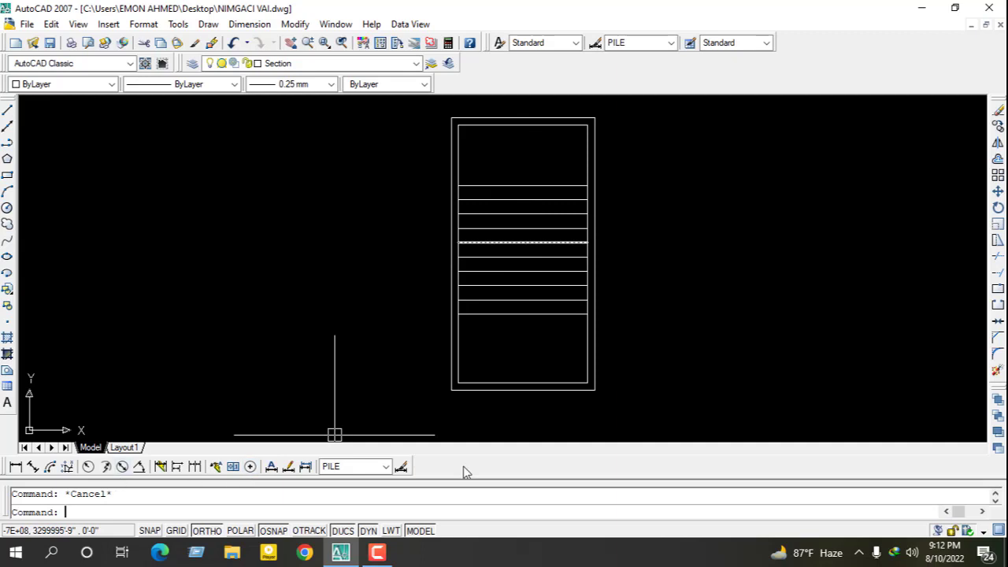
Step: Place a temporary 3'-6" linear dimension, then delete it
left_click(15, 466)
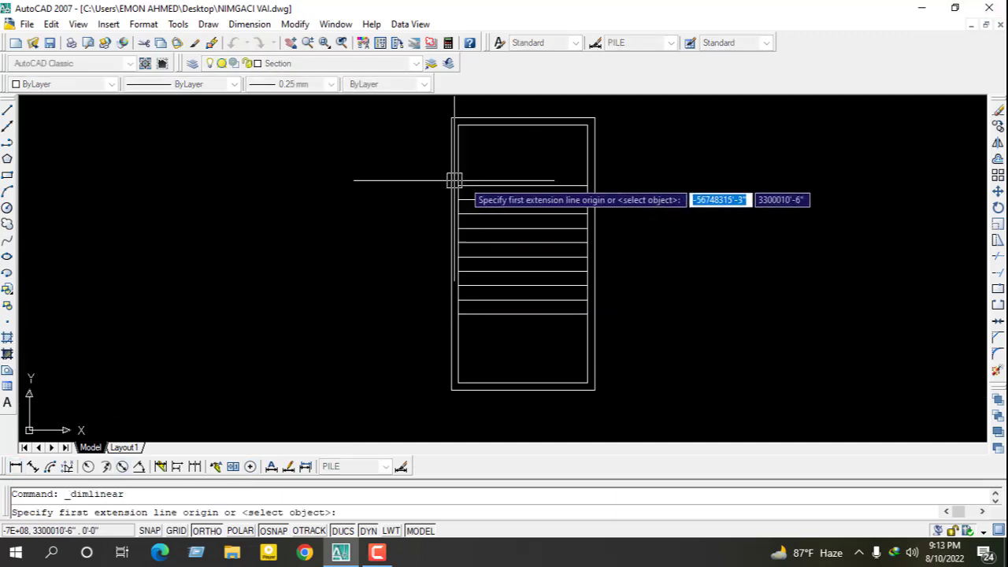
left_click(523, 186)
left_click(523, 124)
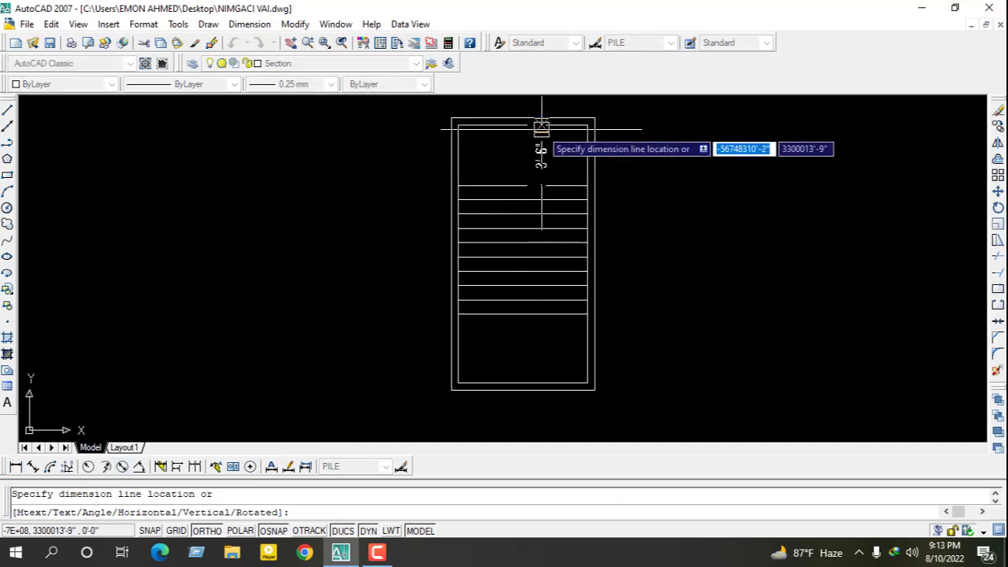
left_click(541, 154)
left_click(555, 155)
left_click(534, 167)
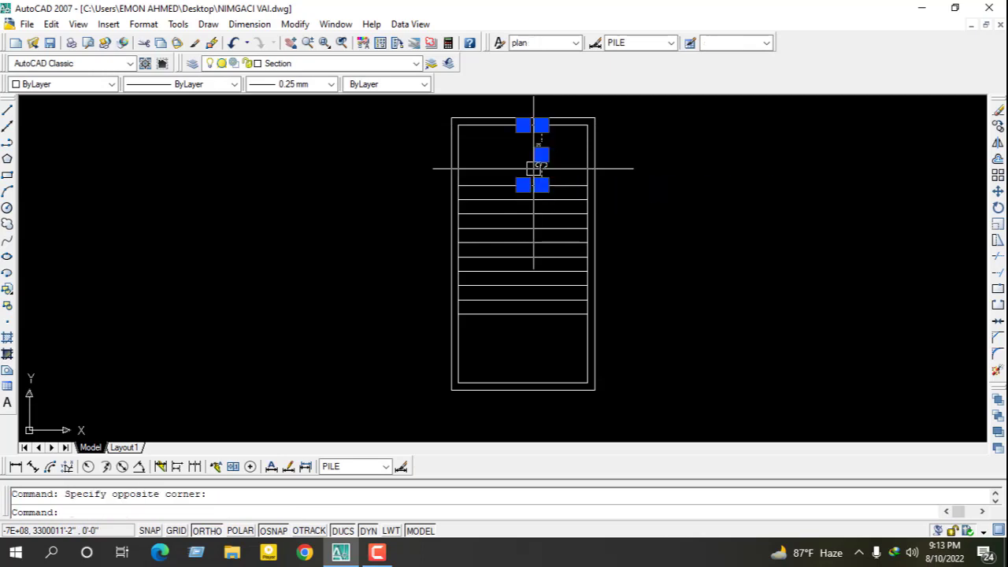
key("Delete")
key("Escape")
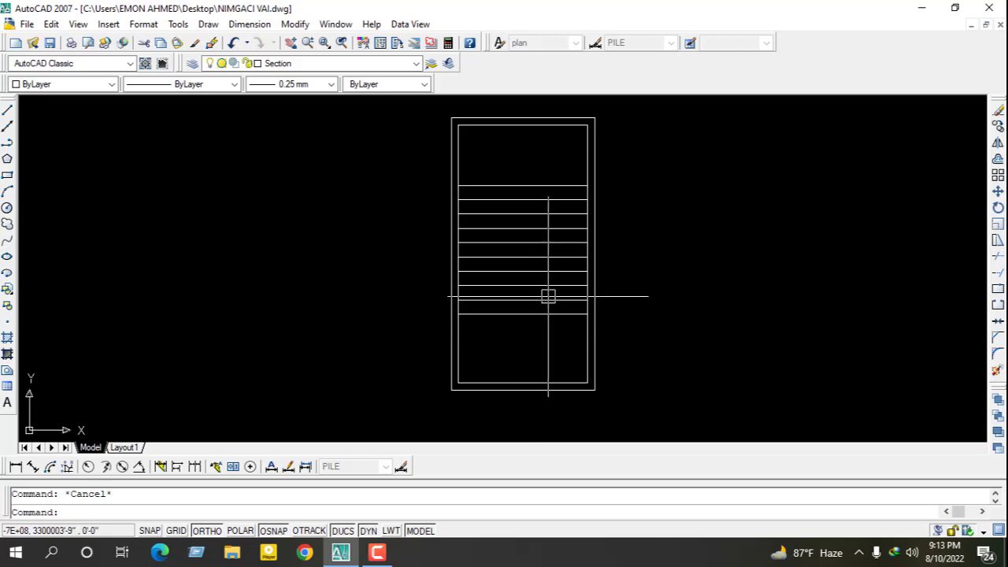
Step: Move the window-selected tread lines 8" downward
left_click(549, 165)
left_click(500, 339)
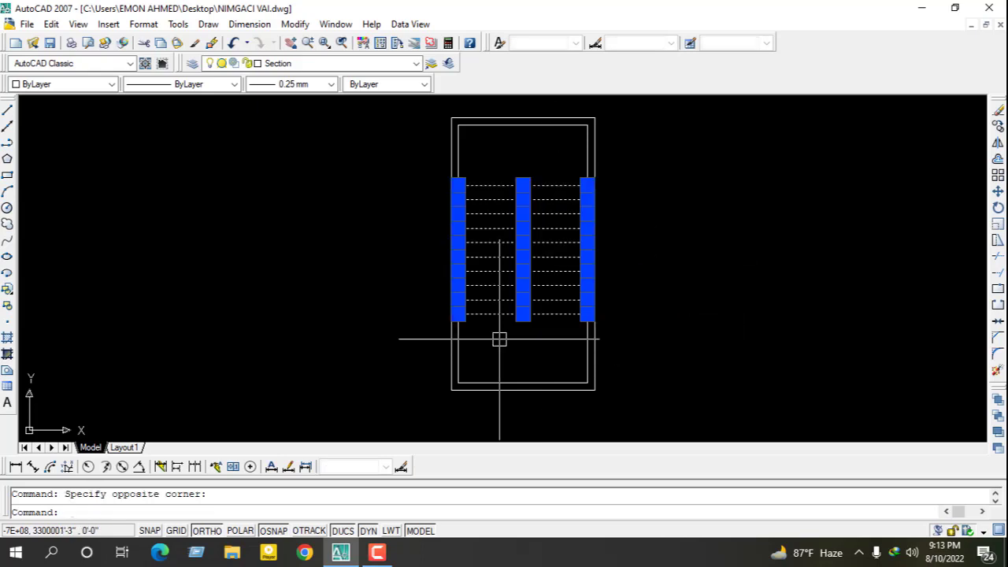
type("m")
key("Return")
left_click(521, 315)
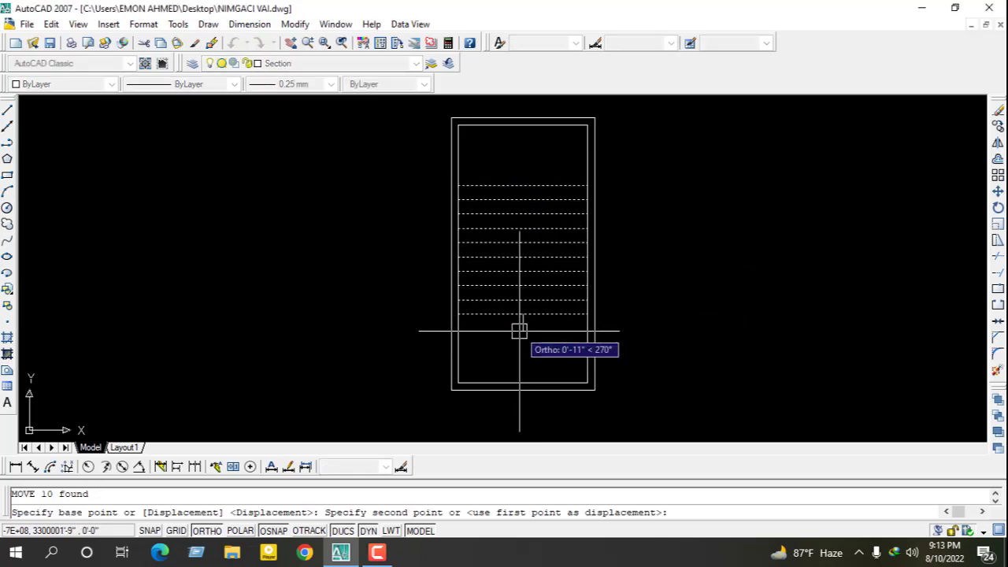
type("8")
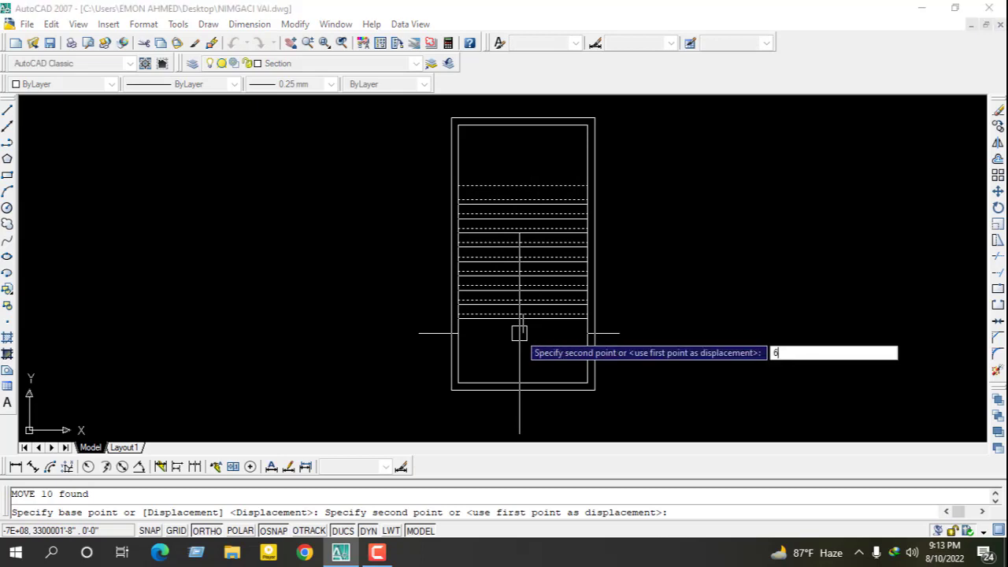
key("Return")
key("Escape")
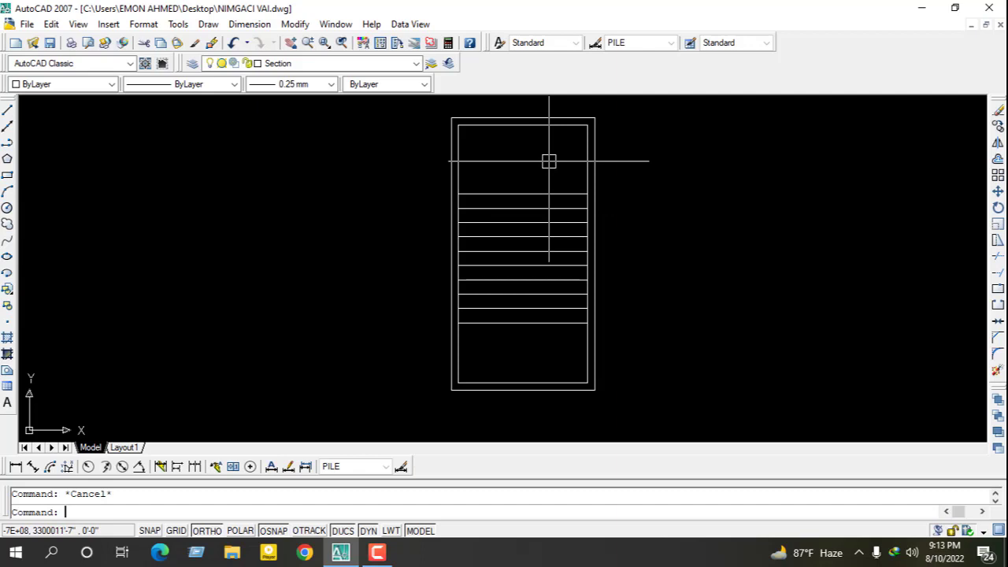
Step: Start EXTEND with all lines as boundaries, then cancel it without extending anything
scroll(478, 418, "up", 3)
type("ex")
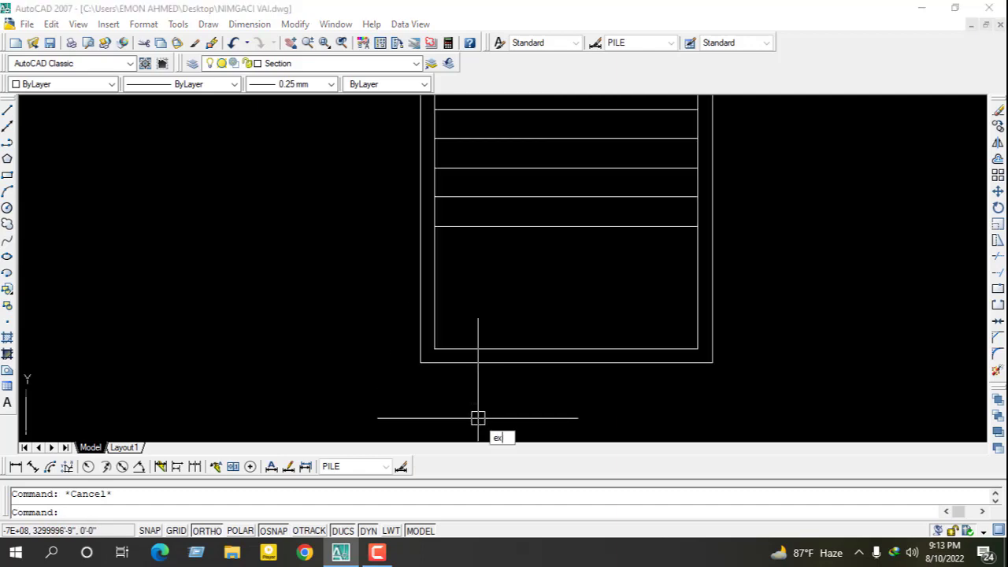
key("Return")
key("Return")
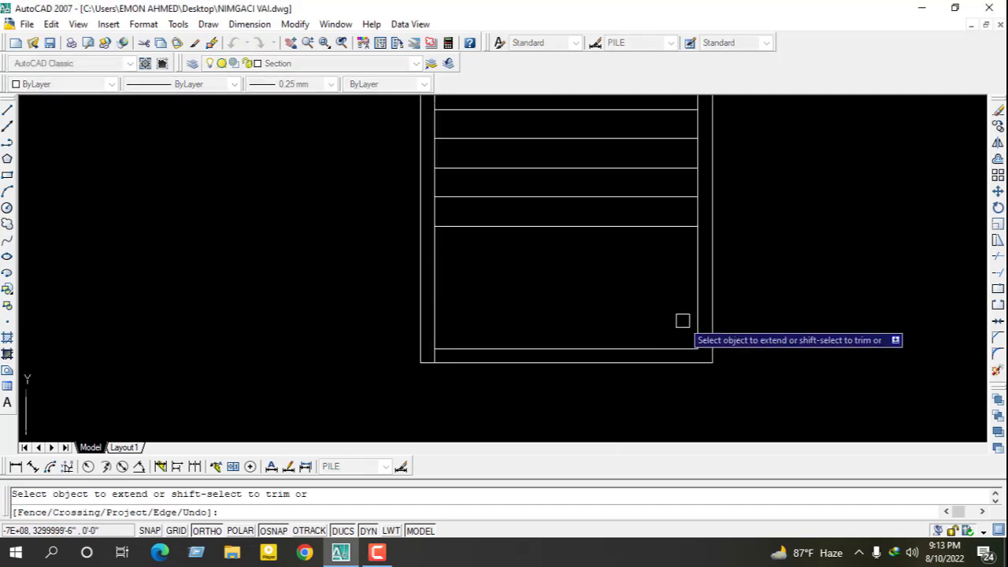
scroll(641, 415, "down", 4)
scroll(641, 254, "up", 3)
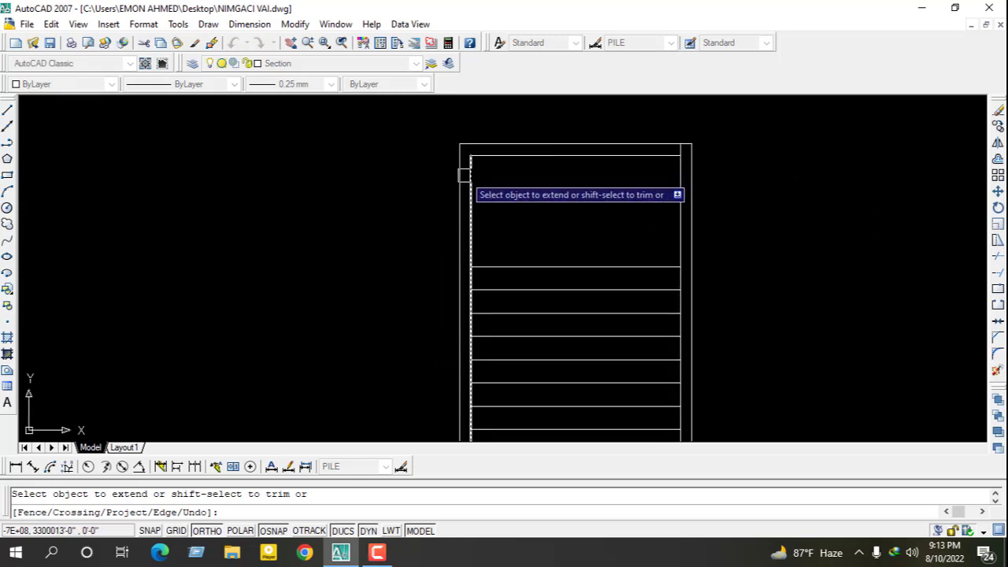
scroll(602, 197, "down", 2)
scroll(585, 220, "down", 4)
key("Escape")
scroll(583, 278, "up", 3)
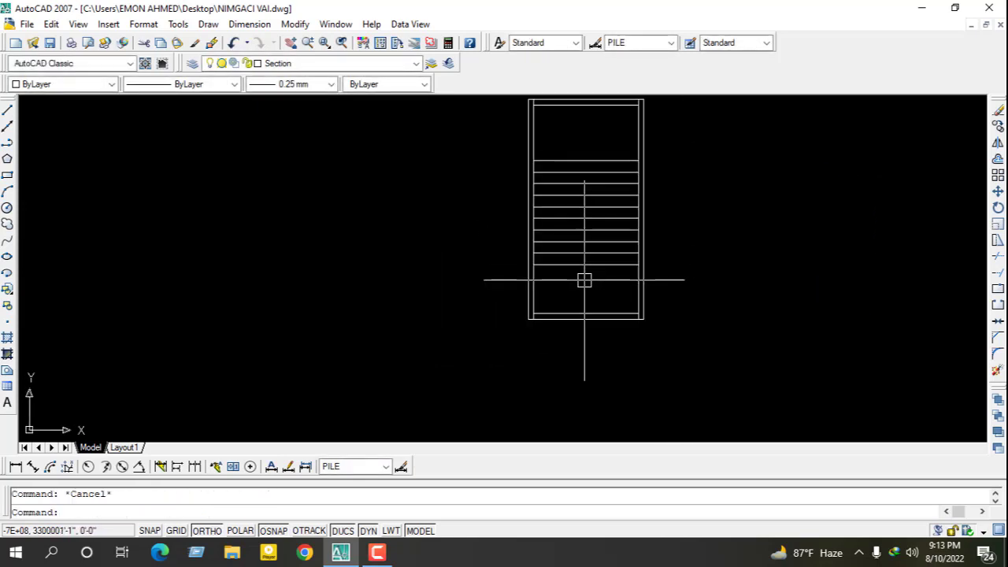
scroll(572, 315, "up", 2)
scroll(585, 272, "down", 3)
scroll(570, 279, "up", 2)
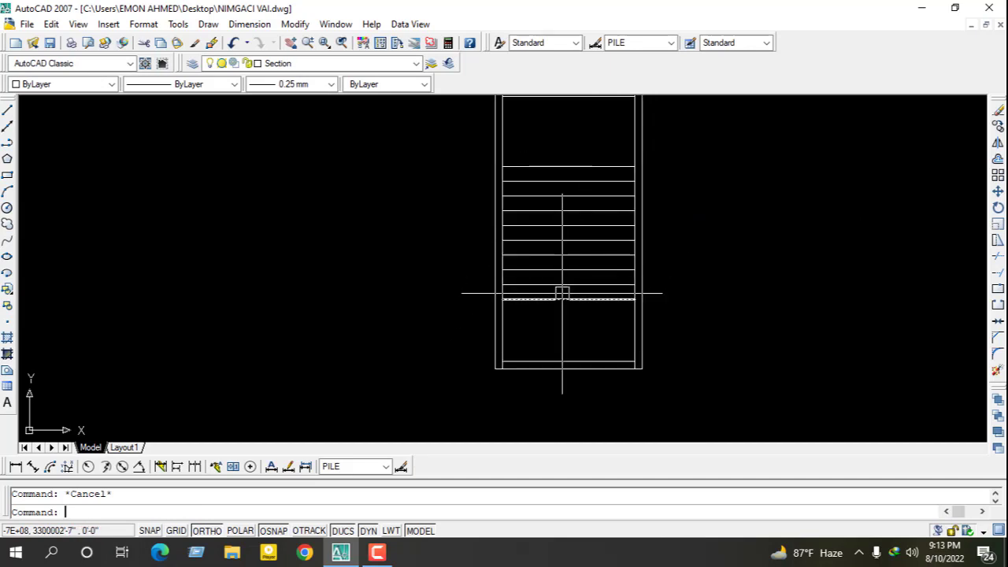
Step: Draw a vertical line up the middle of the treads, from the lower tread line to the top tread
type("l")
key("Return")
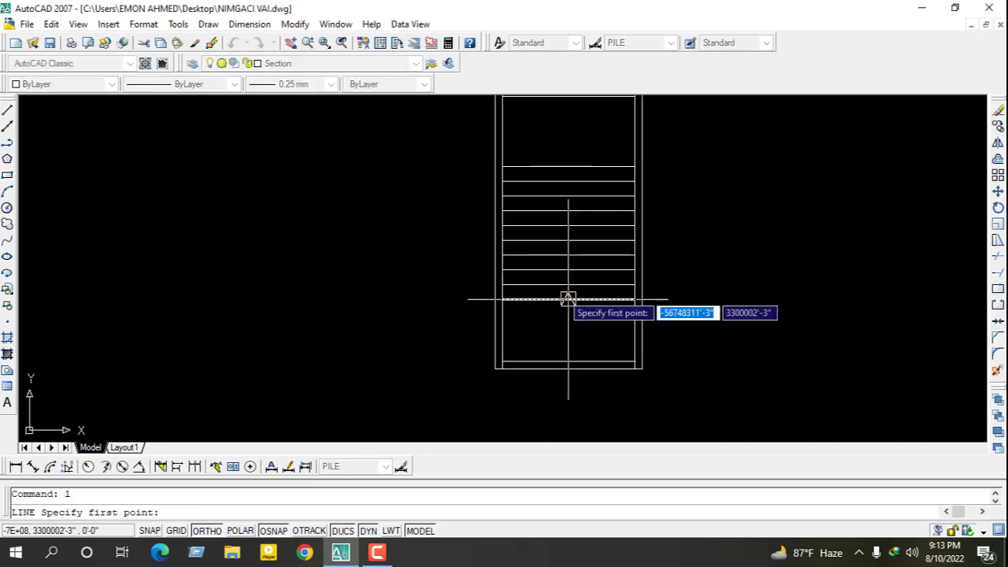
left_click(568, 300)
left_click(568, 166)
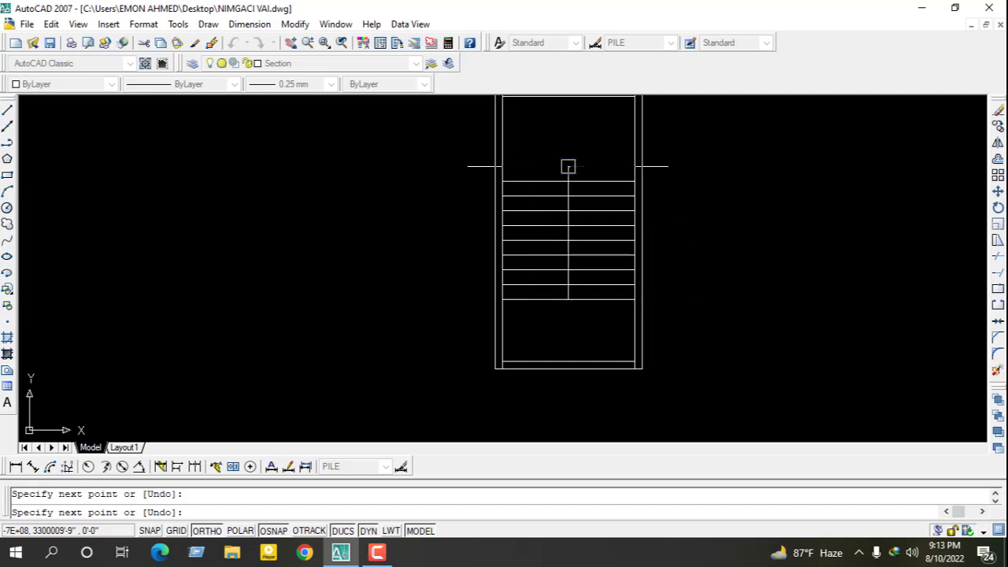
key("Escape")
scroll(549, 310, "down", 2)
scroll(591, 228, "up", 1)
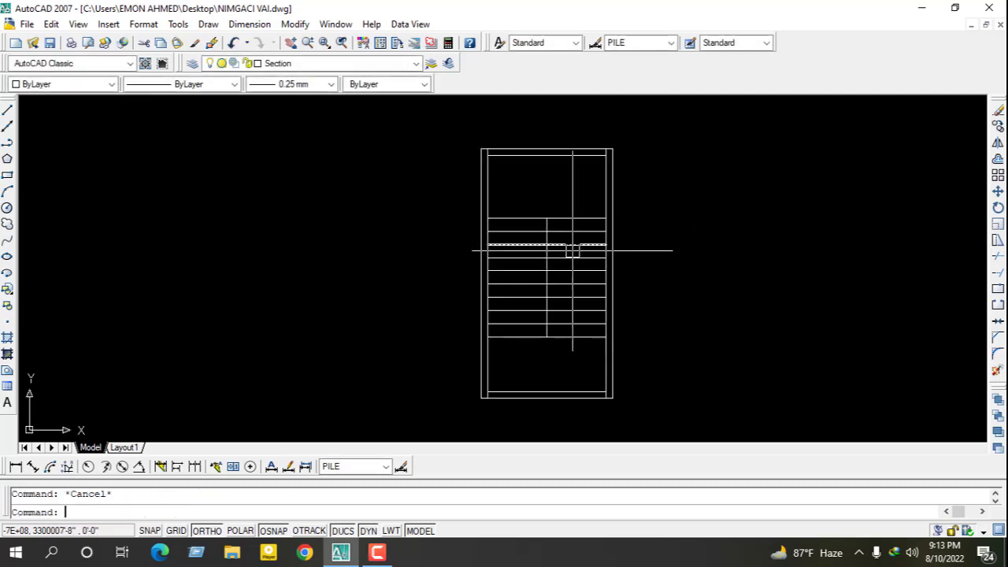
type("o")
key("Return")
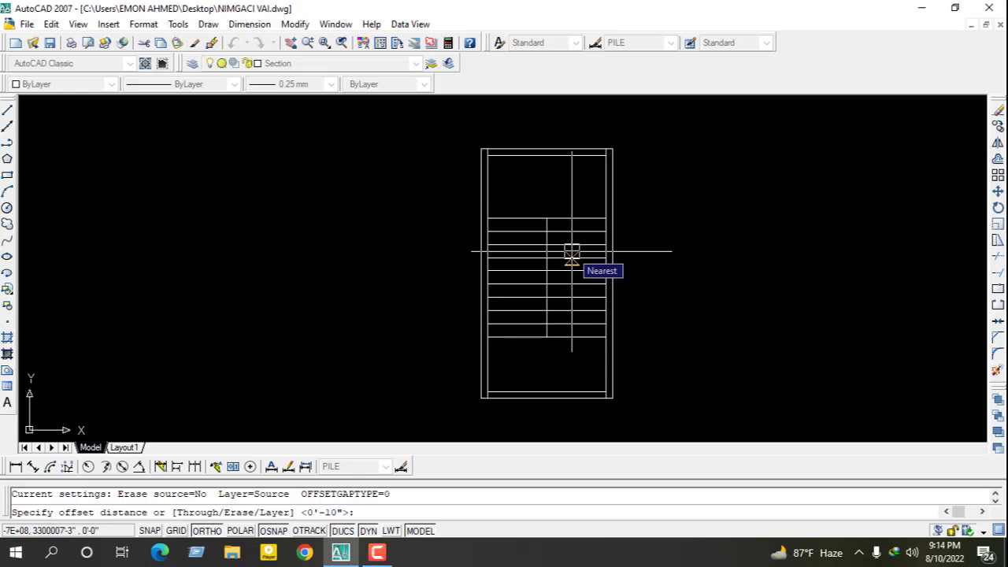
Step: Offset four of the central vertical stair lines by 1 unit to either side
type("1")
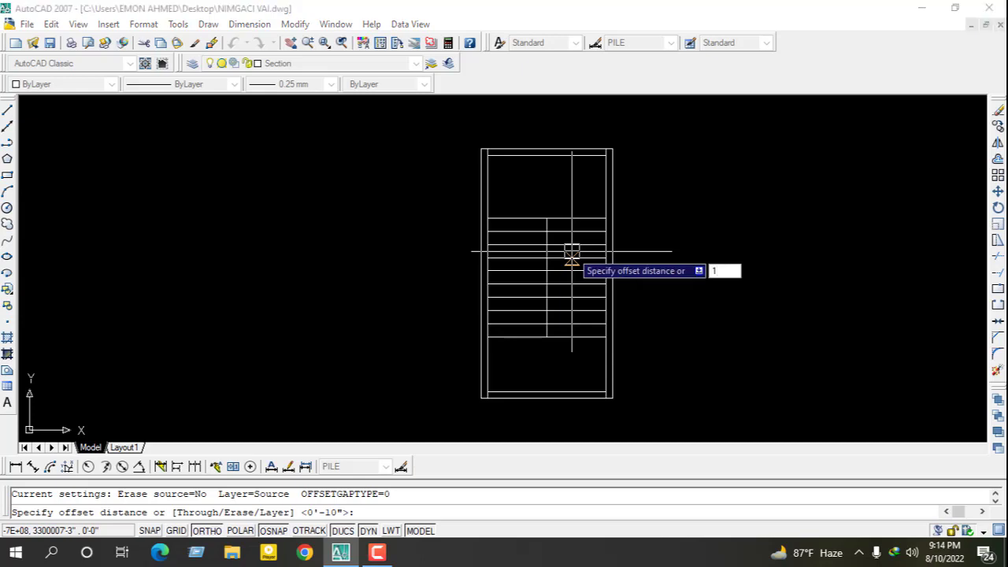
key("Return")
left_click(547, 240)
left_click(585, 248)
scroll(533, 252, "up", 3)
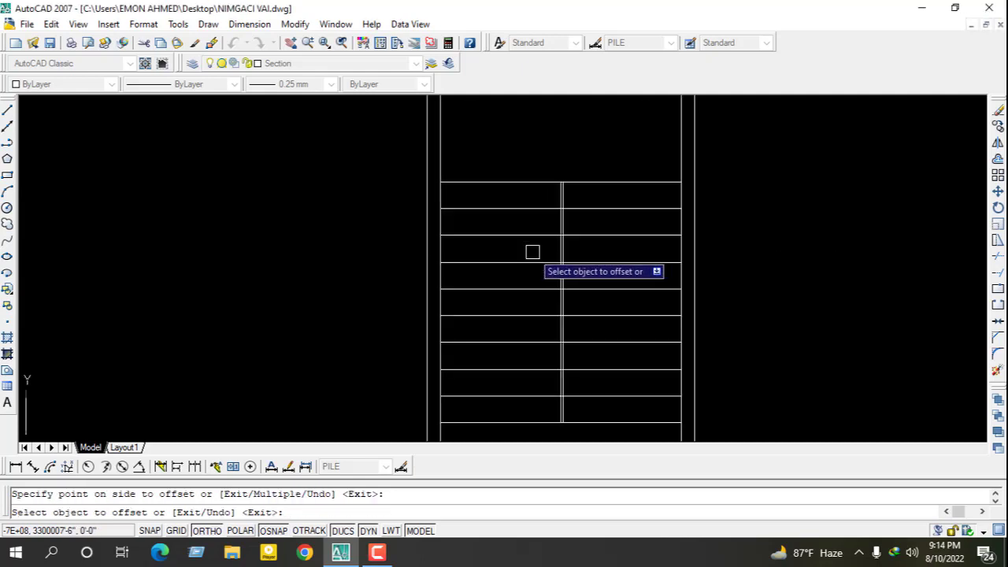
scroll(549, 235, "up", 3)
left_click(570, 219)
left_click(515, 225)
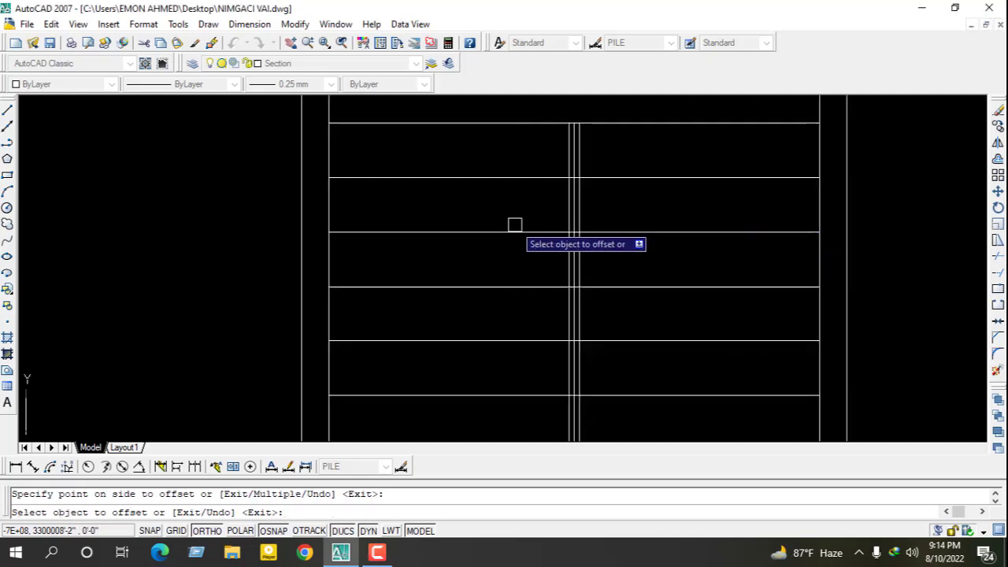
scroll(583, 217, "up", 3)
left_click(573, 210)
left_click(595, 224)
left_click(548, 218)
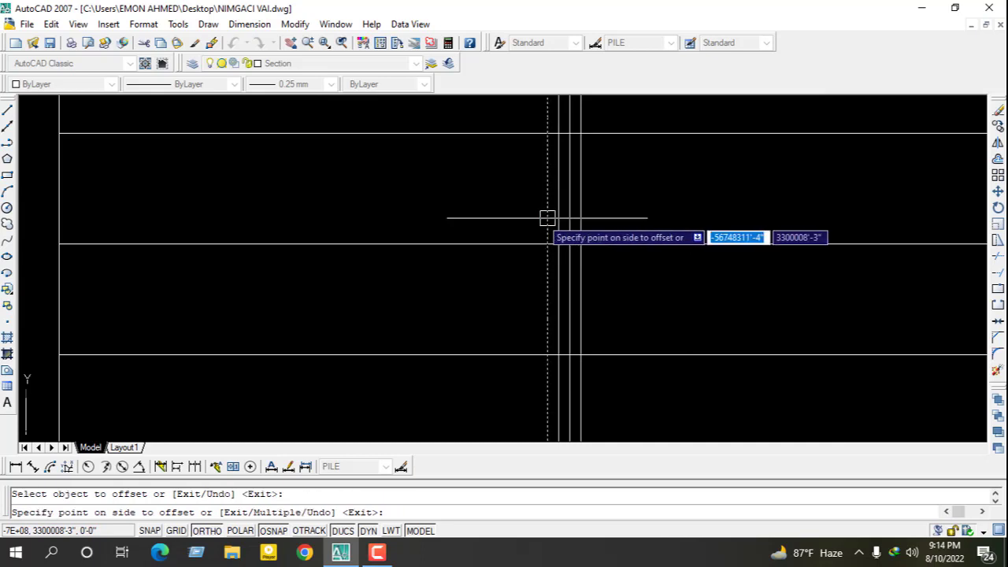
left_click(532, 237)
scroll(581, 289, "down", 3)
scroll(575, 197, "up", 4)
scroll(581, 180, "up", 2)
key("Escape")
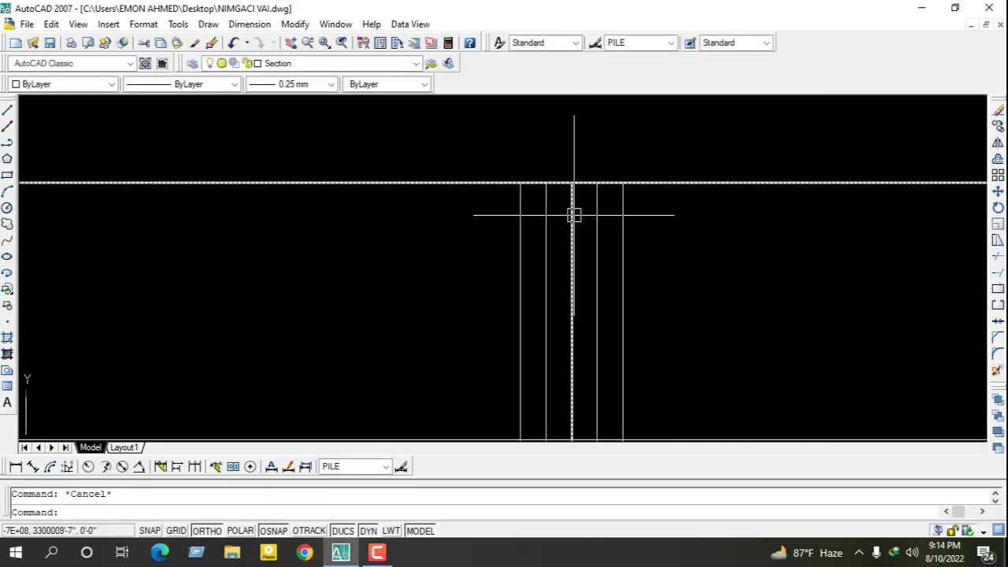
Step: Delete the unwanted dashed vertical line
scroll(570, 218, "down", 2)
scroll(585, 194, "down", 1)
scroll(562, 153, "up", 2)
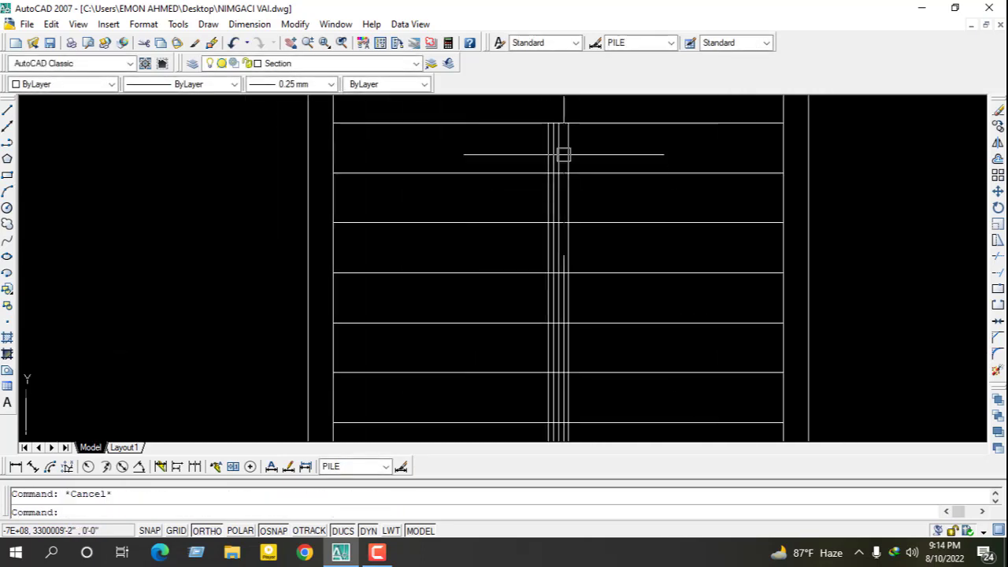
scroll(564, 134, "up", 2)
scroll(588, 147, "up", 2)
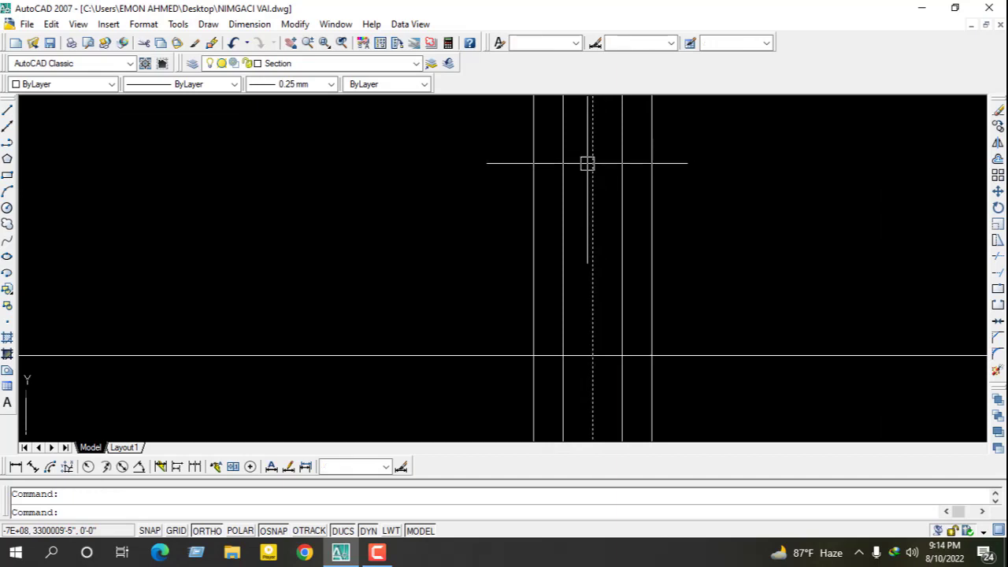
key("Delete")
scroll(599, 181, "down", 3)
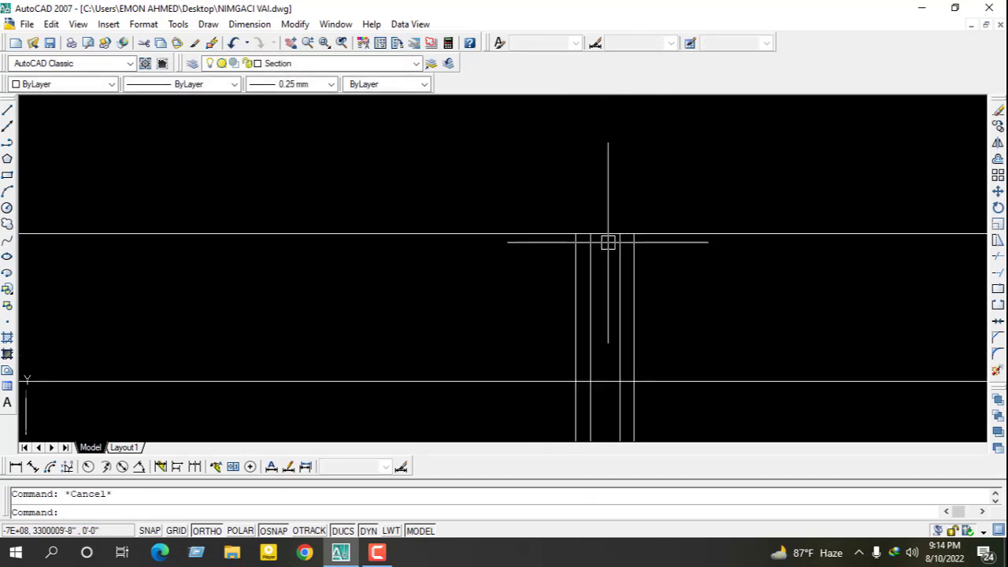
Step: Trim the tread, stub and bottom line segments lying between the middle vertical lines
type("tr")
key("Return")
key("Return")
scroll(582, 233, "up", 5)
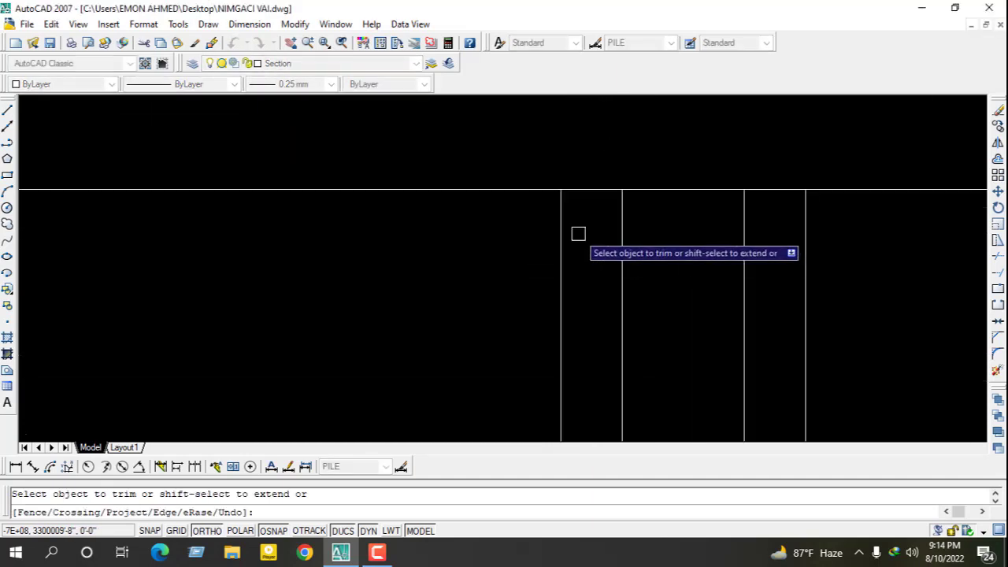
scroll(626, 181, "down", 8)
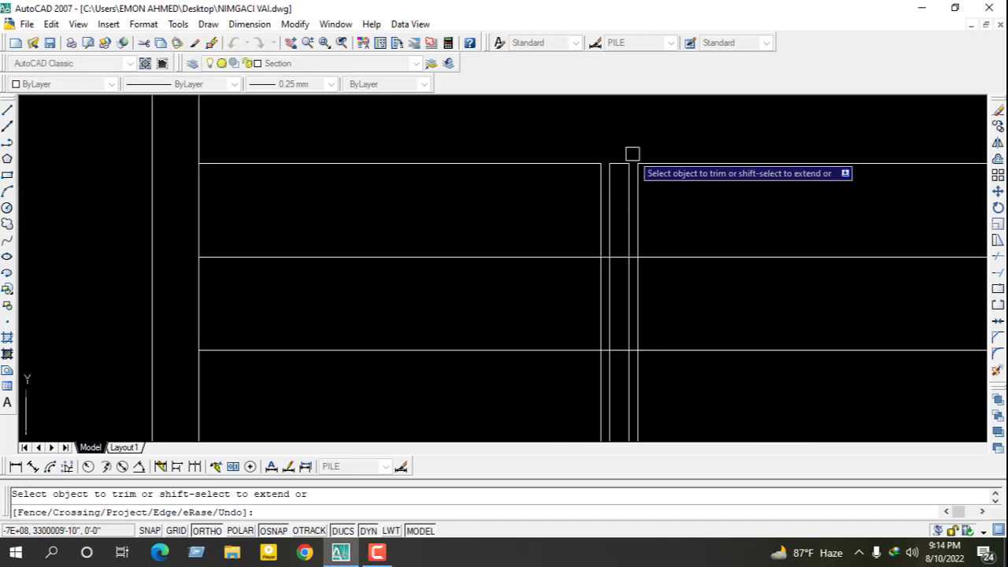
scroll(634, 172, "up", 3)
scroll(630, 236, "up", 3)
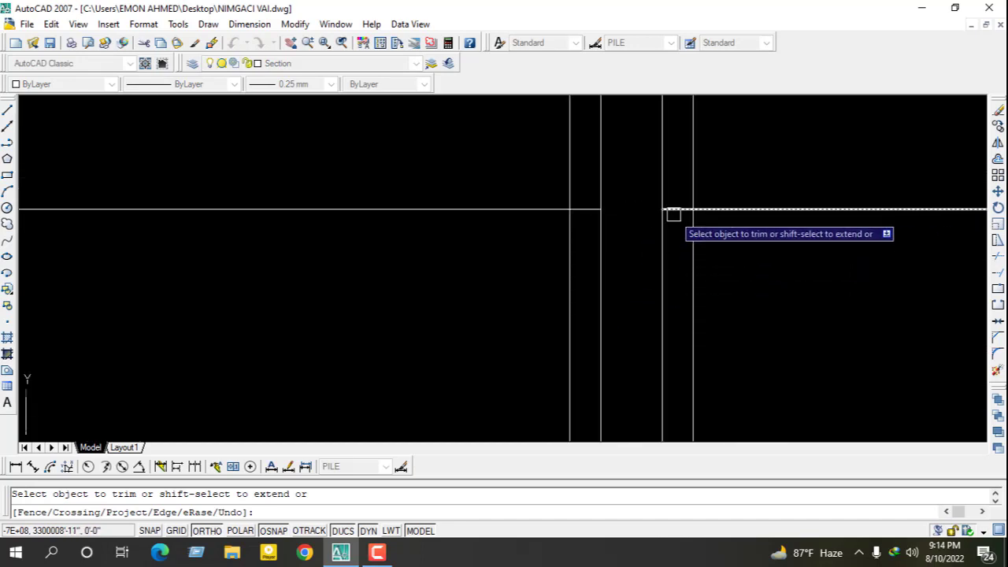
scroll(606, 207, "down", 3)
scroll(622, 217, "up", 2)
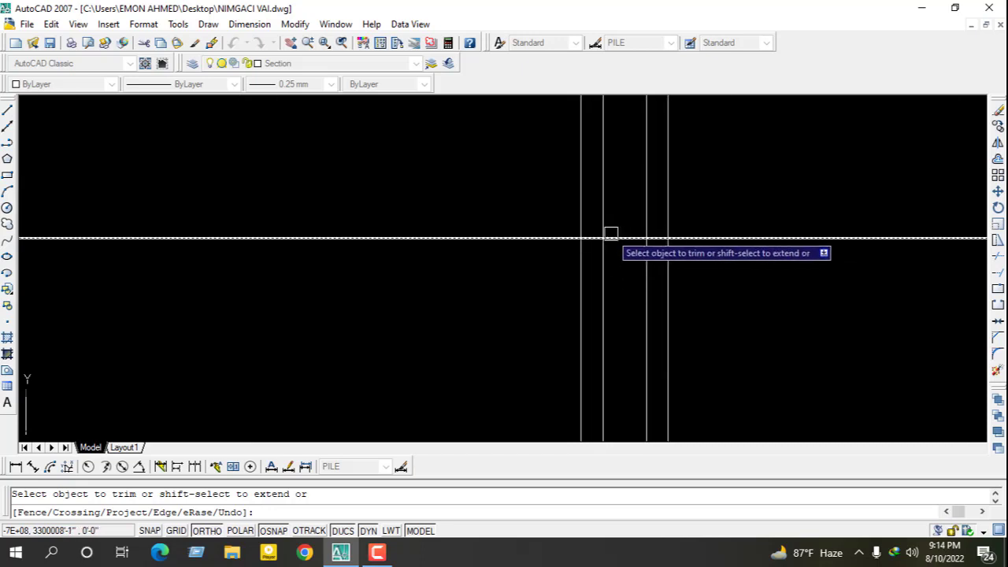
scroll(614, 236, "up", 3)
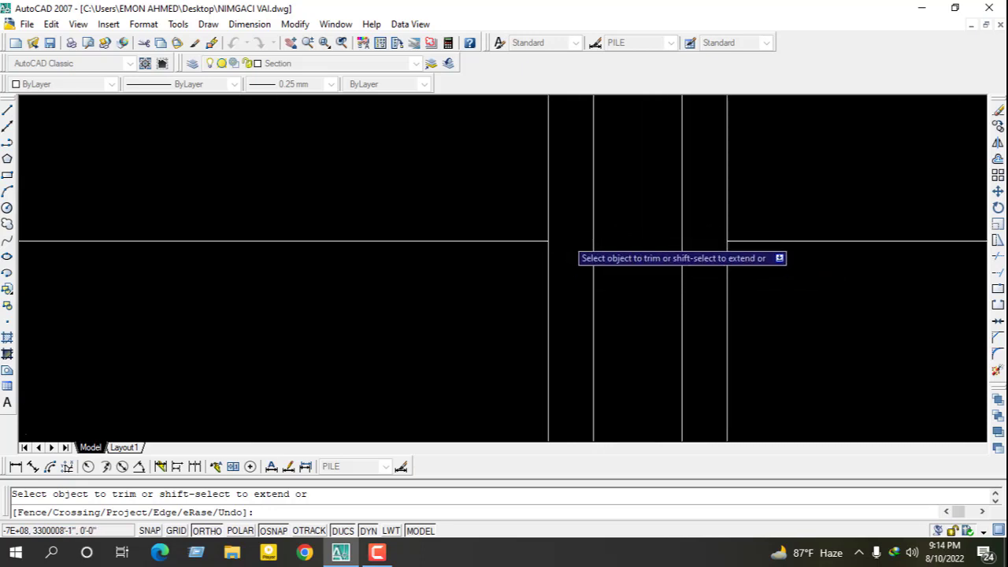
scroll(627, 233, "down", 3)
scroll(630, 379, "up", 5)
scroll(628, 347, "down", 3)
scroll(627, 319, "up", 3)
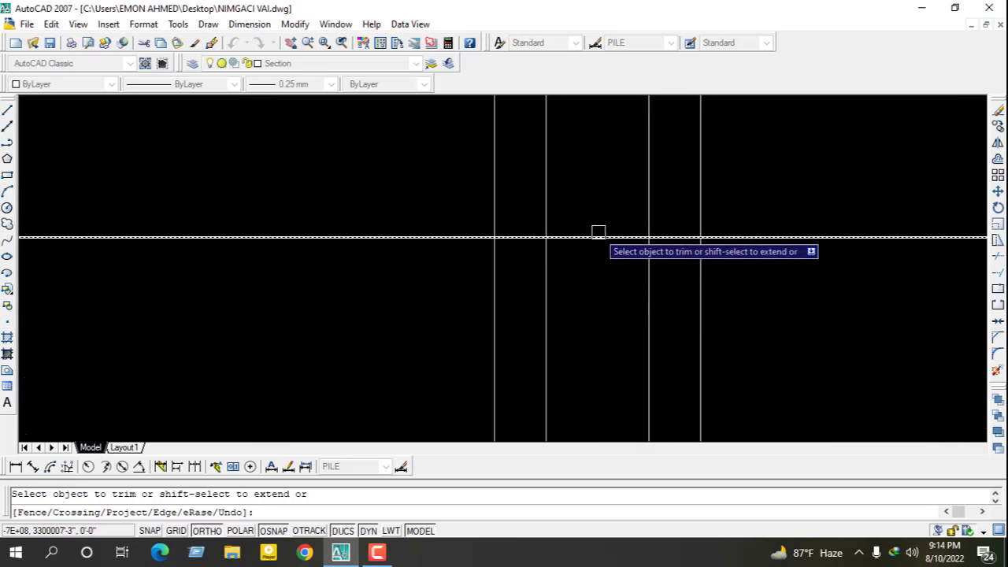
scroll(568, 264, "down", 3)
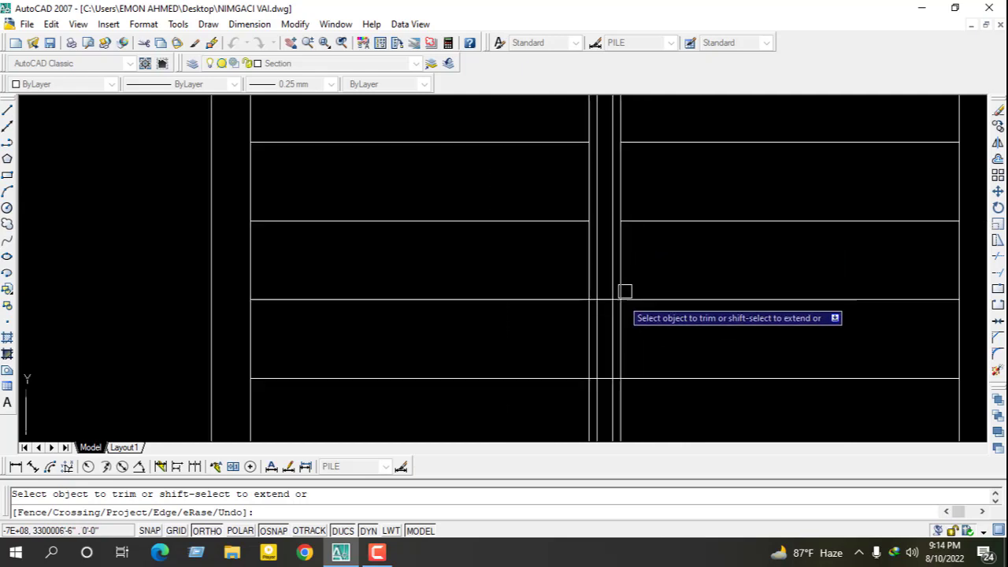
scroll(615, 283, "up", 4)
scroll(620, 268, "up", 3)
left_click(623, 262)
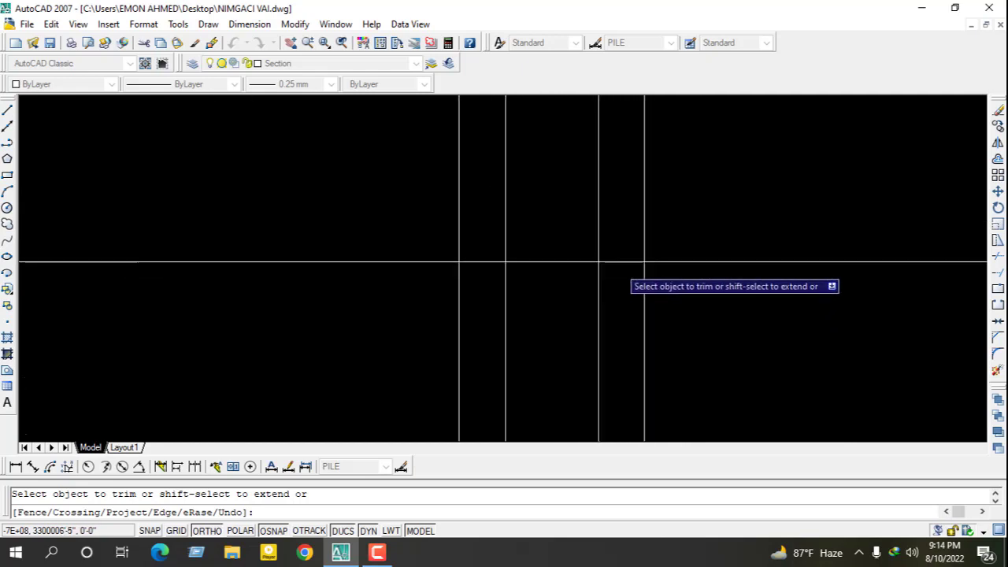
left_click(562, 262)
scroll(472, 264, "down", 2)
scroll(556, 370, "up", 2)
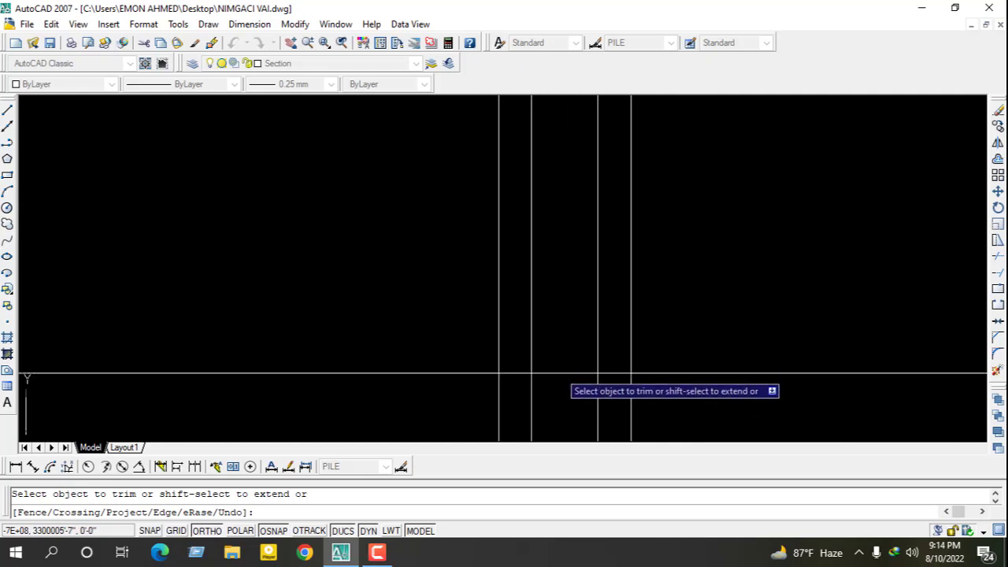
left_click(559, 373)
scroll(628, 376, "up", 3)
left_click(612, 367)
left_click(335, 371)
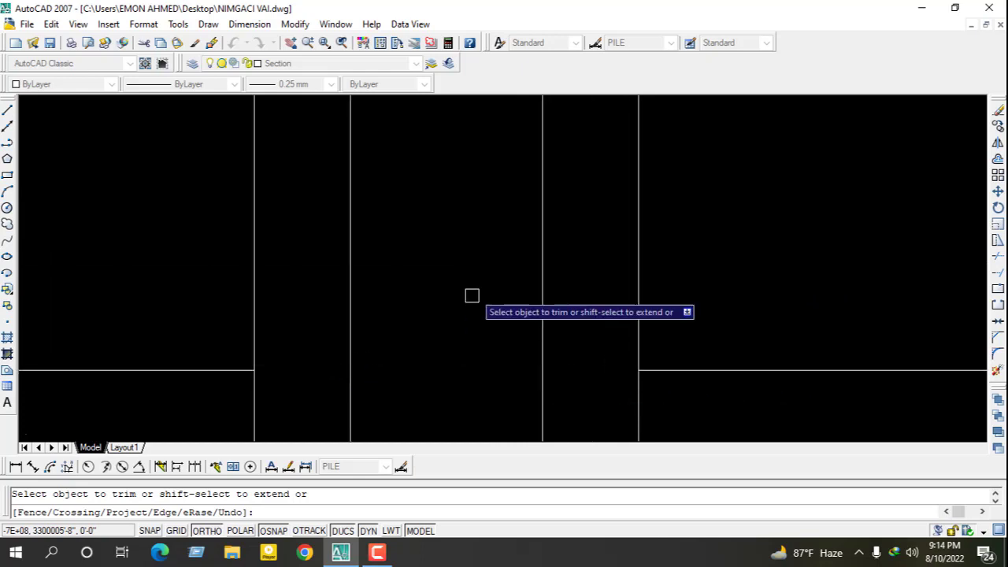
scroll(504, 275, "up", 3)
scroll(540, 386, "up", 4)
left_click(522, 407)
left_click(569, 408)
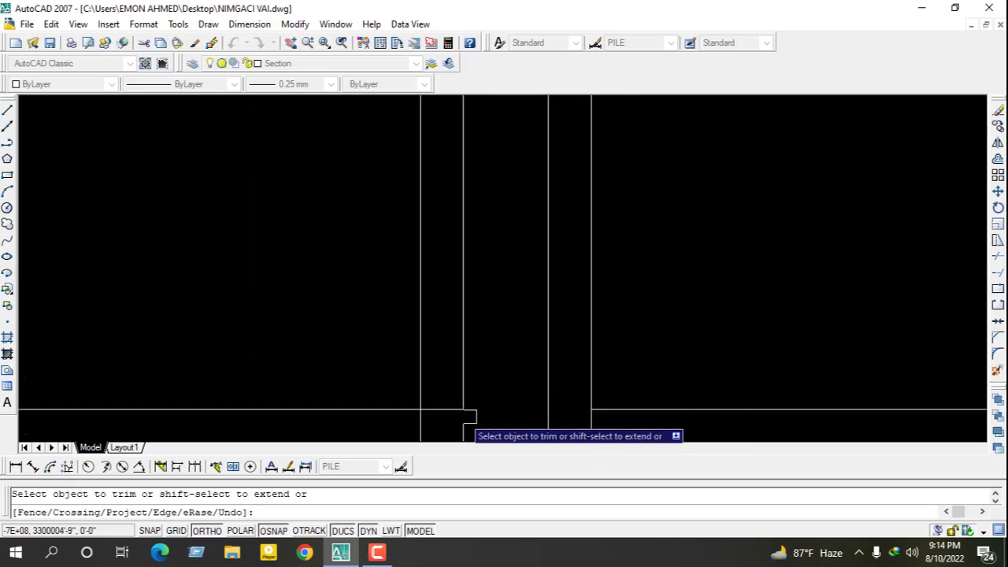
left_click(441, 408)
scroll(504, 331, "down", 4)
scroll(575, 315, "up", 4)
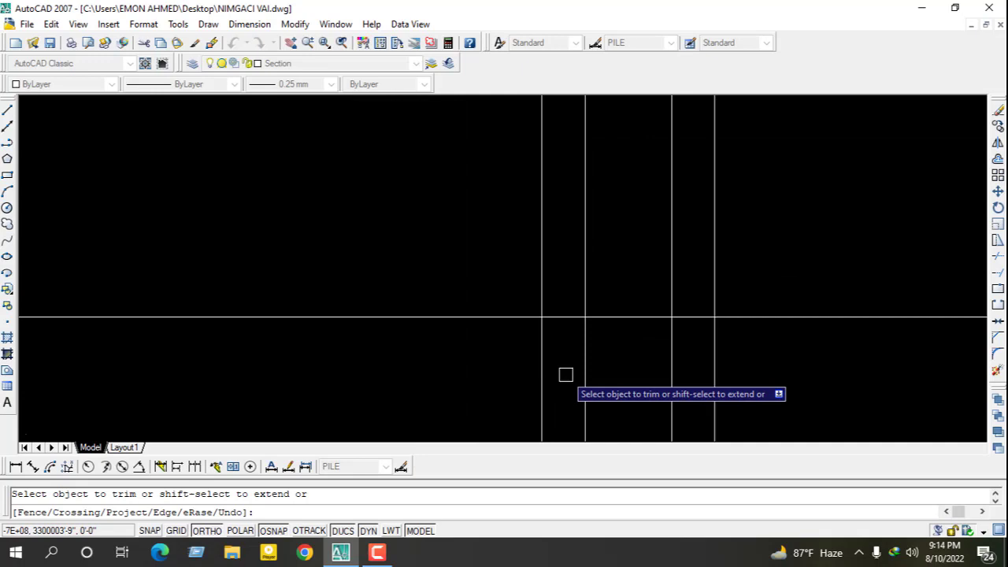
left_click(562, 317)
scroll(639, 259, "down", 2)
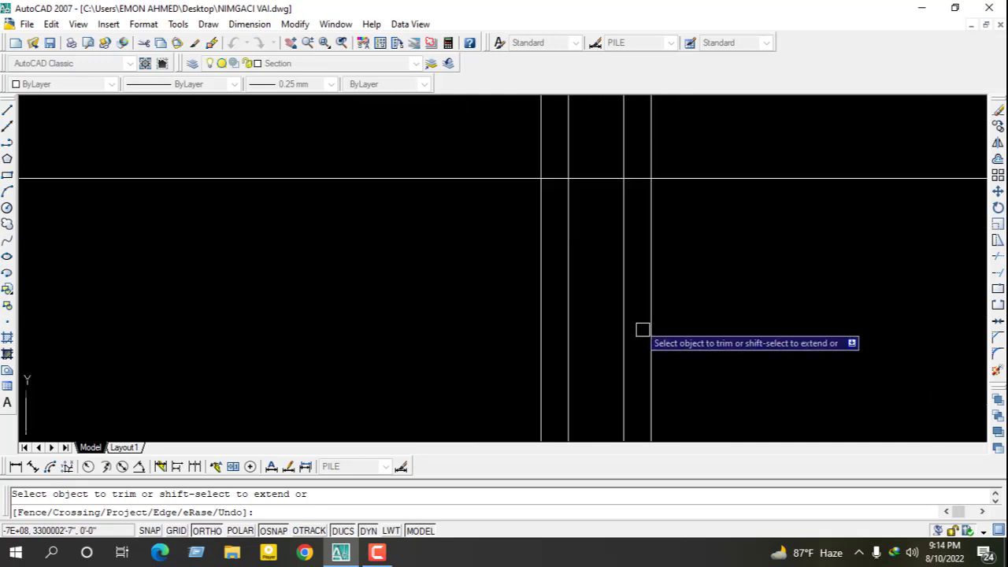
scroll(644, 328, "up", 2)
Step: Trim the three landing-line pieces out of the gap between the handrail lines
left_click(635, 156)
left_click(571, 155)
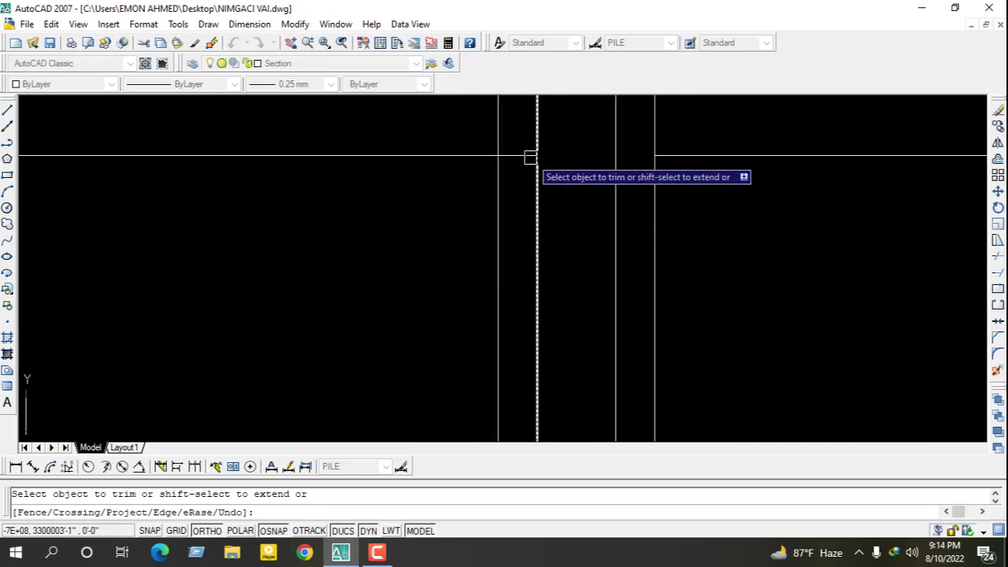
left_click(516, 156)
scroll(552, 236, "down", 2)
scroll(566, 325, "up", 2)
scroll(565, 344, "up", 2)
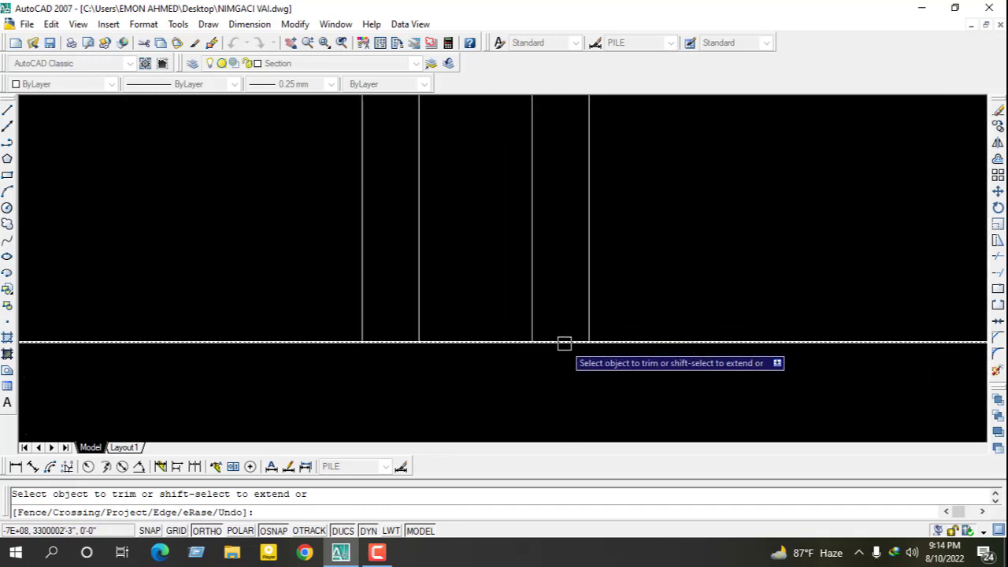
scroll(472, 378, "down", 1)
scroll(504, 390, "down", 2)
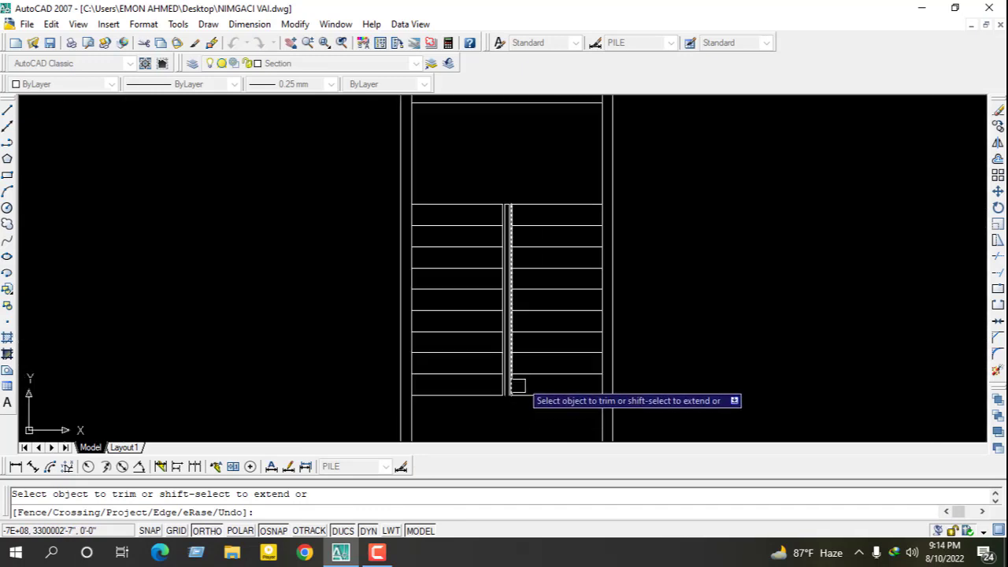
scroll(515, 385, "up", 2)
scroll(505, 197, "up", 2)
key("Escape")
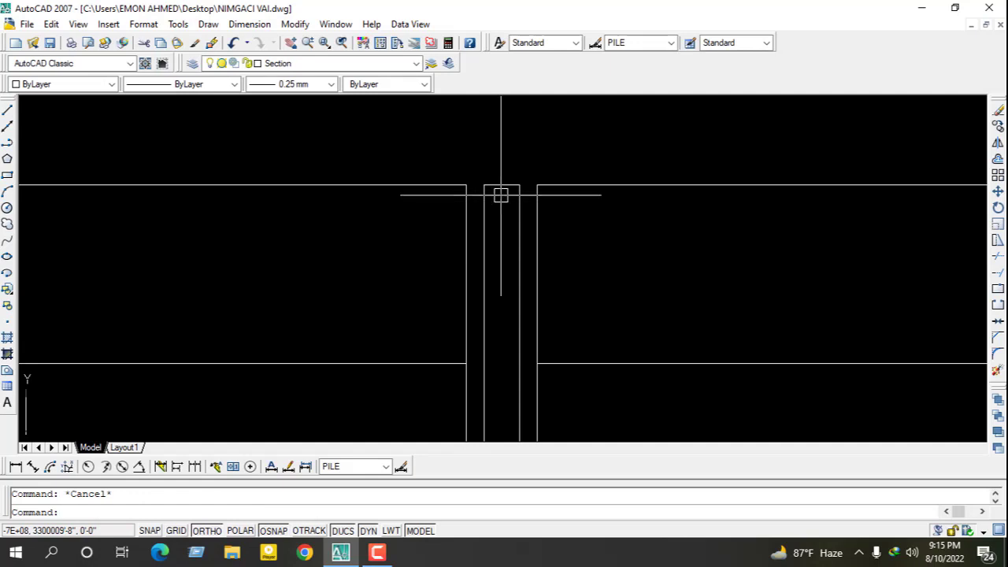
Step: Erase the short line capping the top of the handrail
left_click(500, 185)
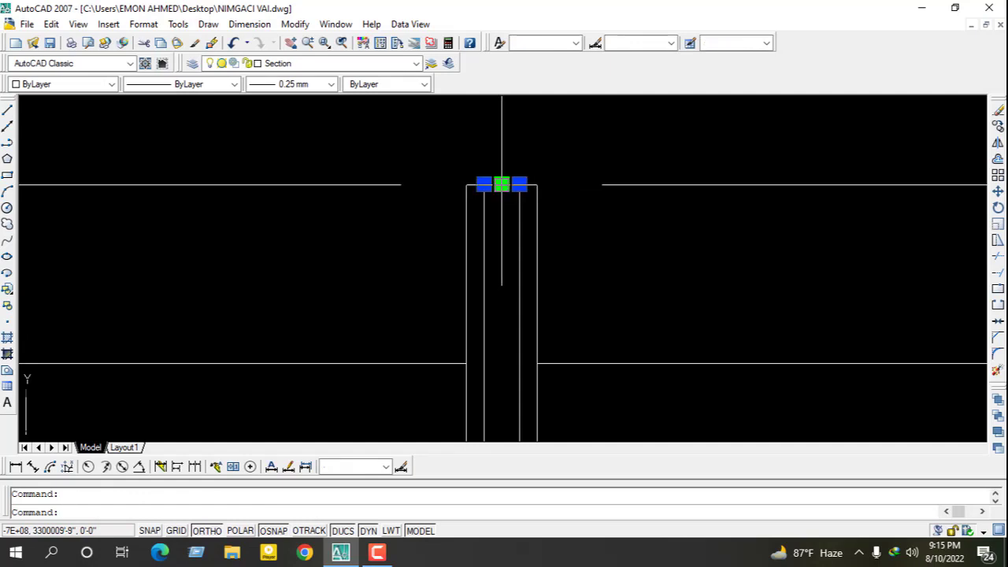
key("Delete")
key("Escape")
scroll(516, 259, "up", 2)
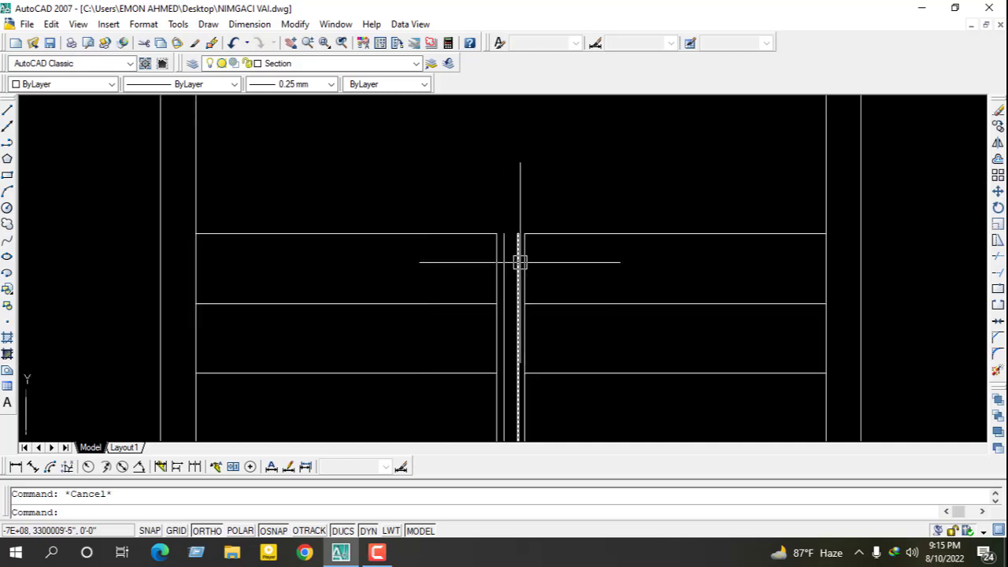
scroll(516, 256, "up", 2)
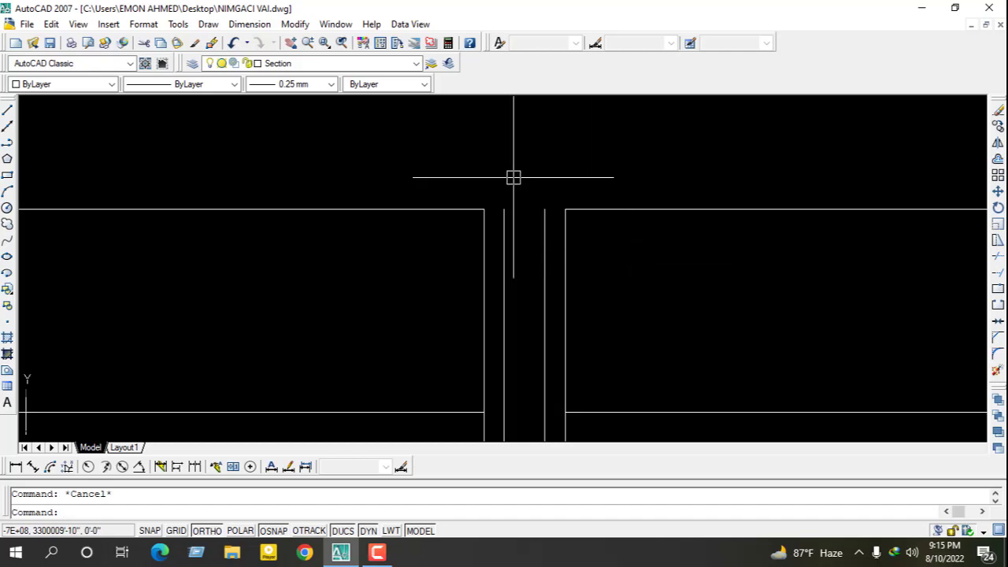
Step: Fillet the top ends of the outer and inner handrail line pairs with radius 0
type("f")
key("Return")
type("r")
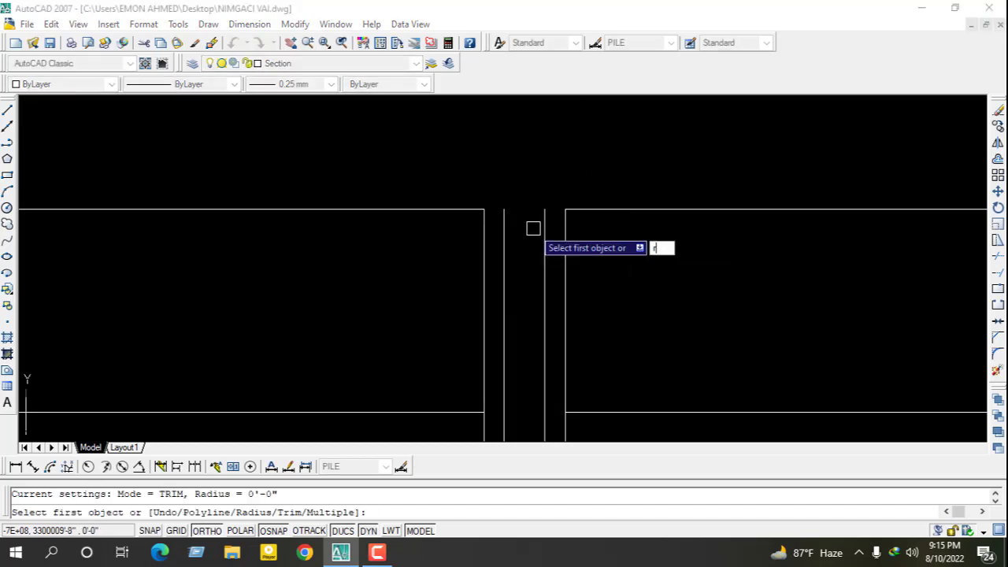
key("Return")
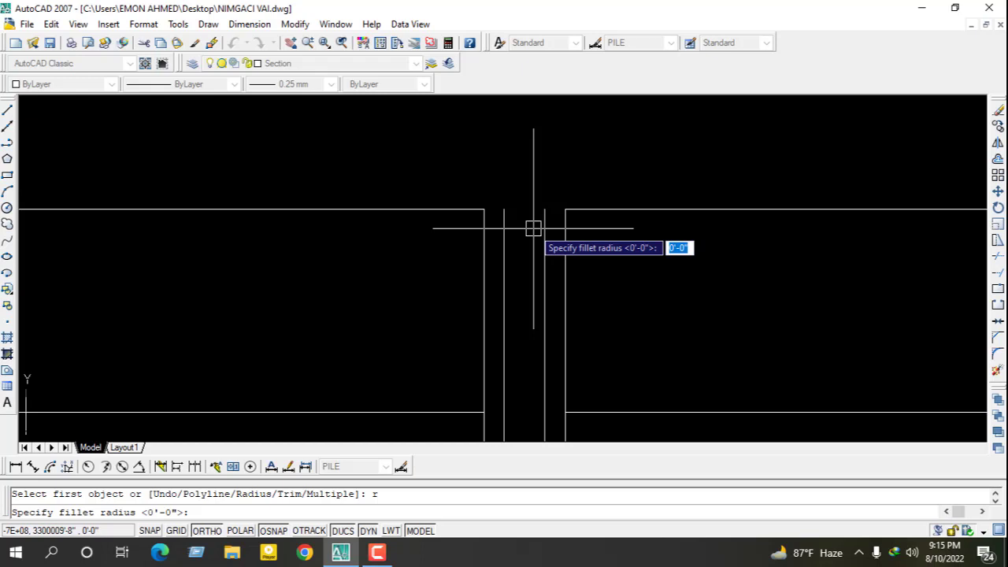
type("0")
key("Return")
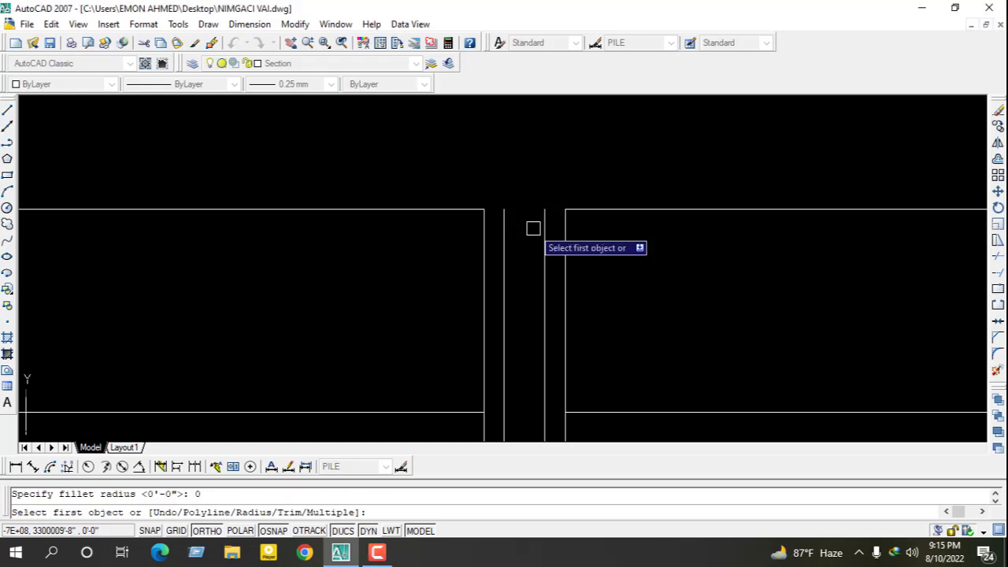
left_click(565, 244)
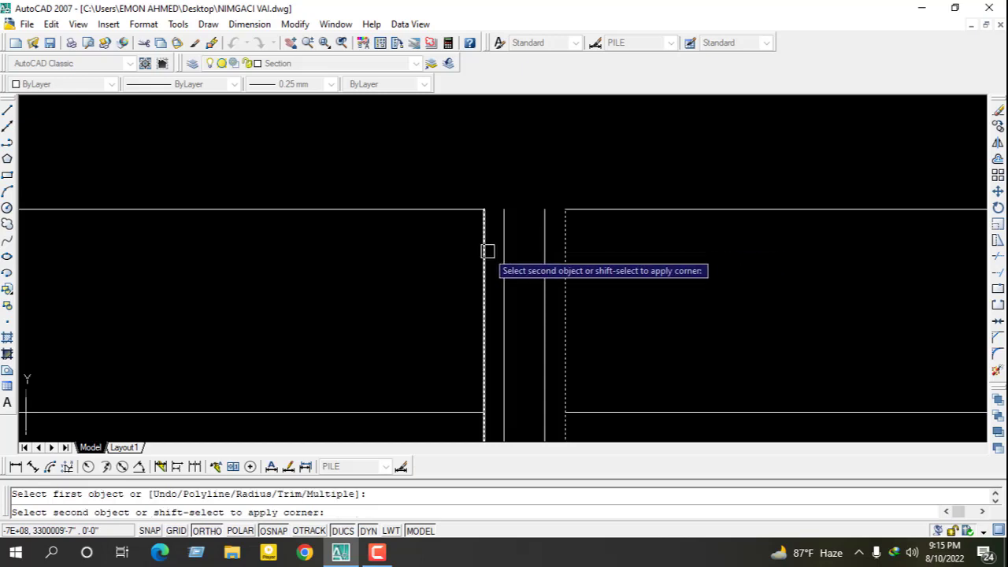
left_click(481, 246)
key("Return")
left_click(504, 260)
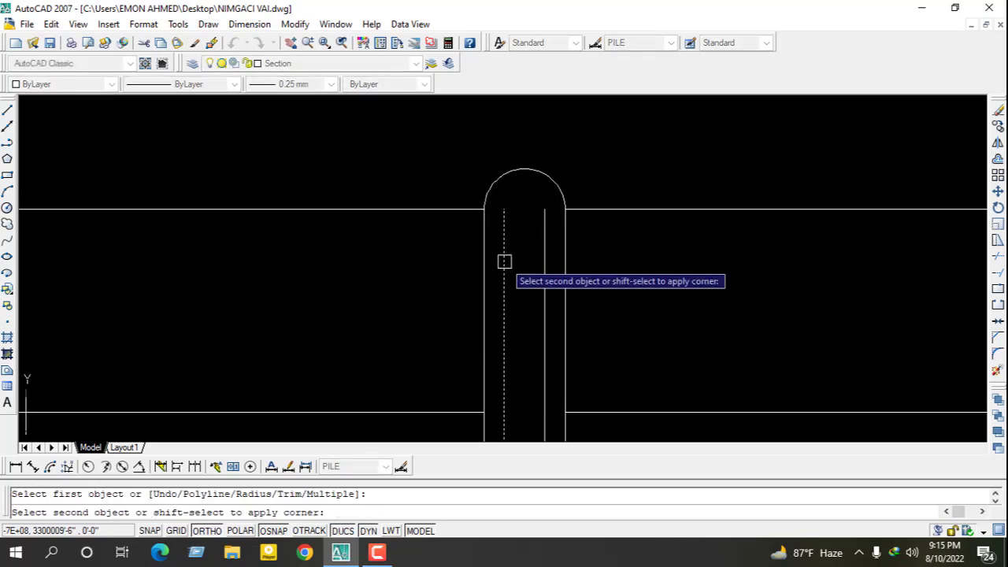
left_click(545, 259)
scroll(608, 198, "down", 5)
scroll(581, 270, "up", 5)
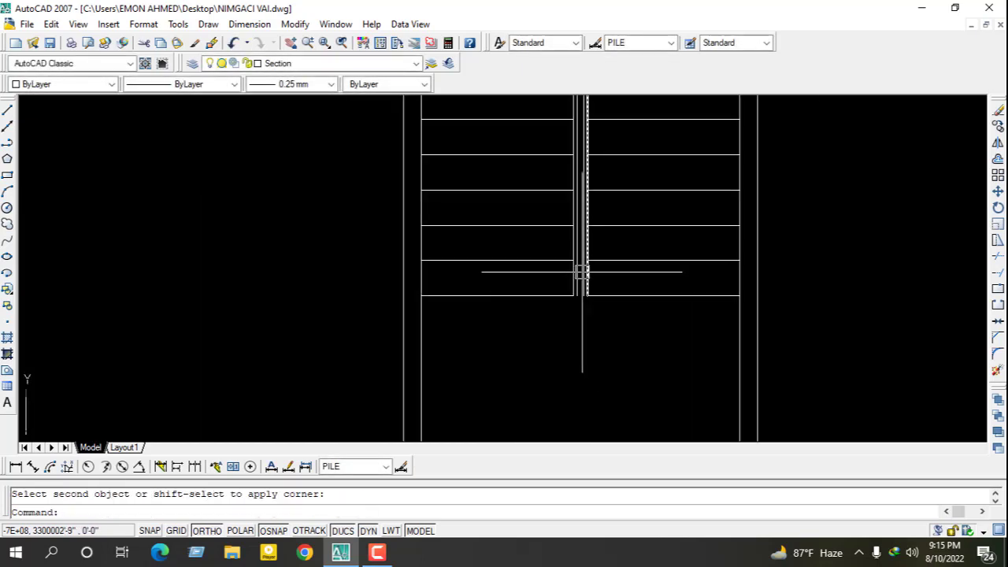
scroll(580, 270, "up", 3)
scroll(582, 315, "up", 1)
Step: Fillet the bottom ends of the outer and inner handrail line pairs
key("Return")
left_click(564, 283)
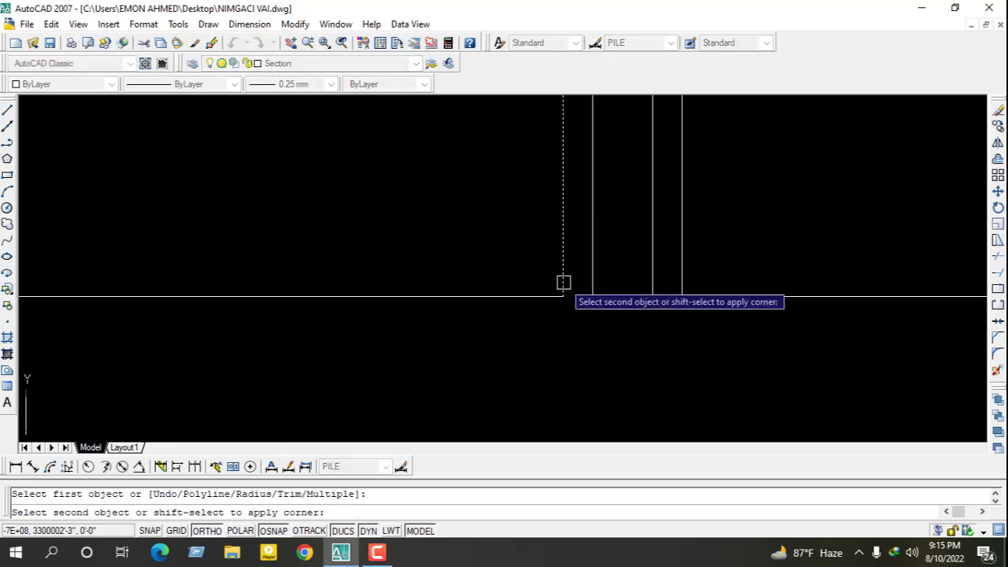
left_click(682, 272)
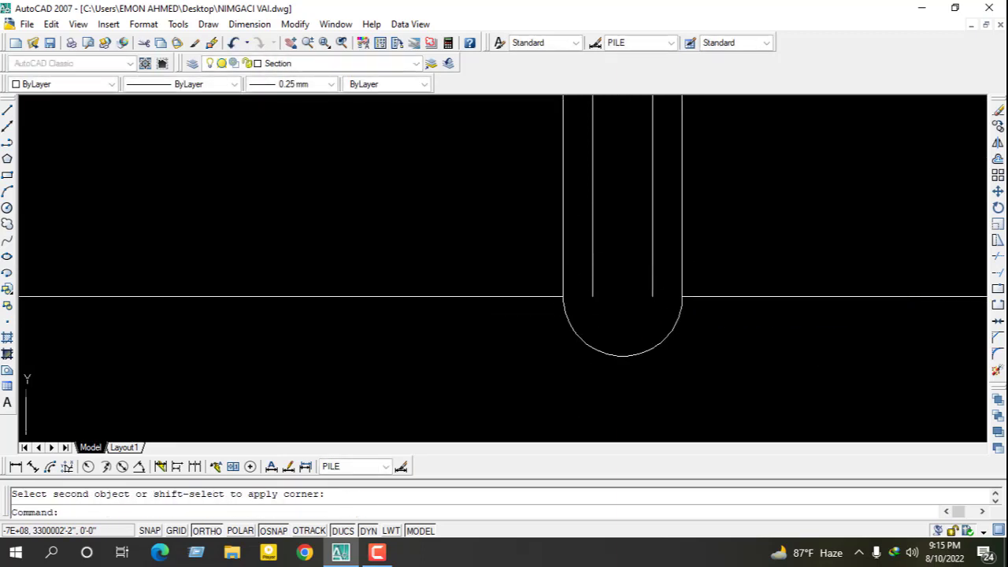
key("Return")
left_click(653, 289)
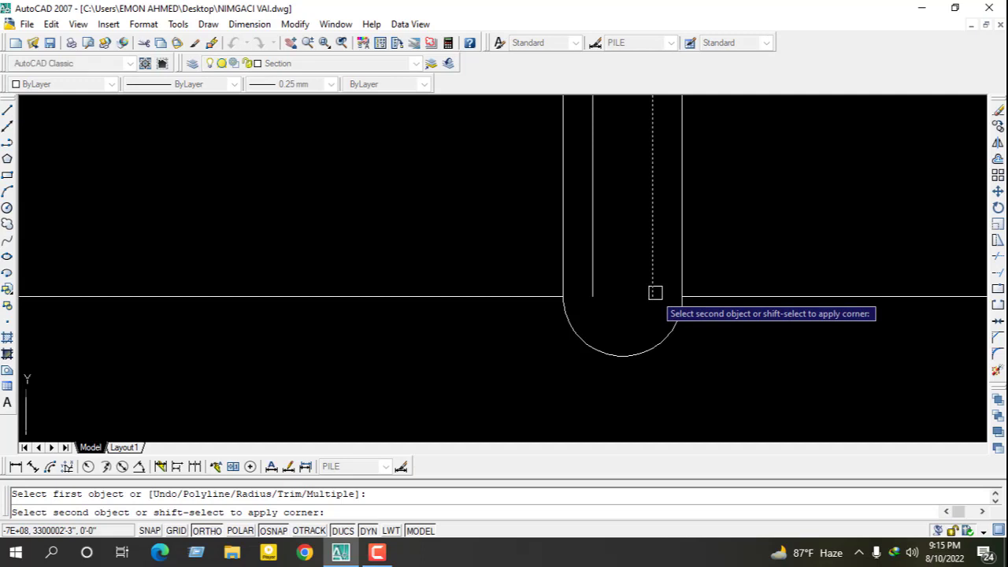
left_click(593, 287)
scroll(528, 375, "down", 3)
key("Escape")
scroll(526, 379, "down", 3)
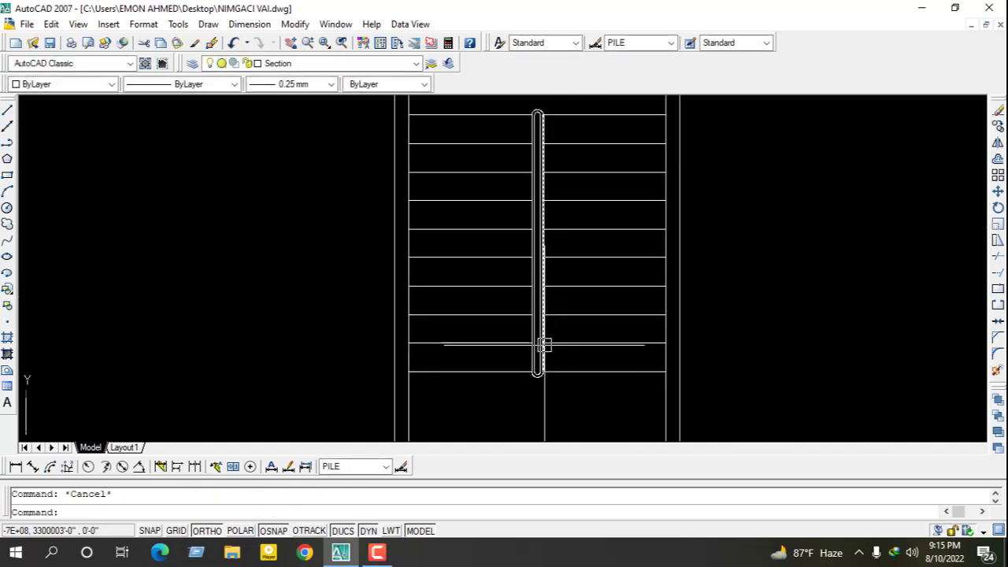
scroll(556, 288, "down", 2)
scroll(559, 289, "up", 2)
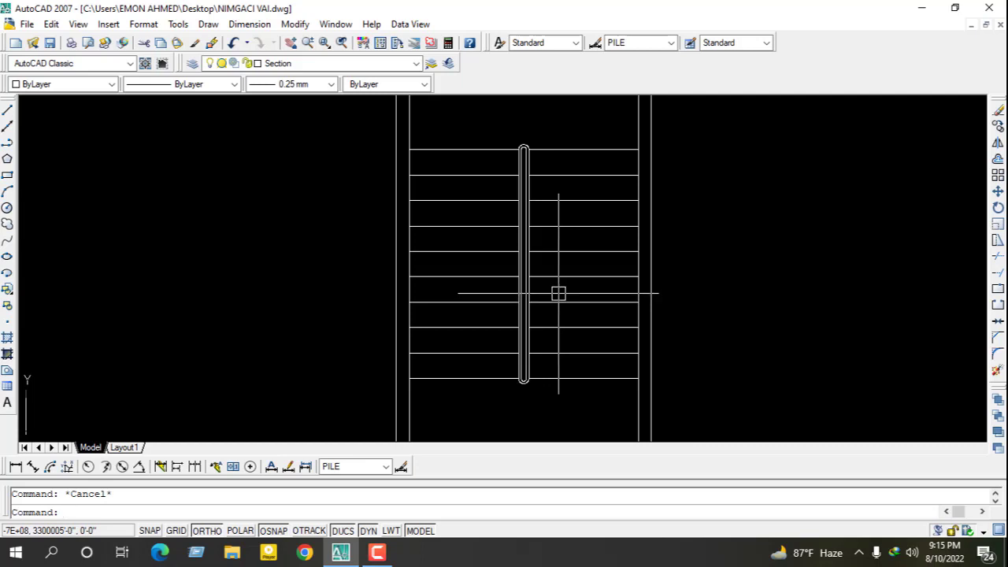
Step: Draw the walking line down the right flight, left beneath the handrail, and up the left flight
type("l")
key("Return")
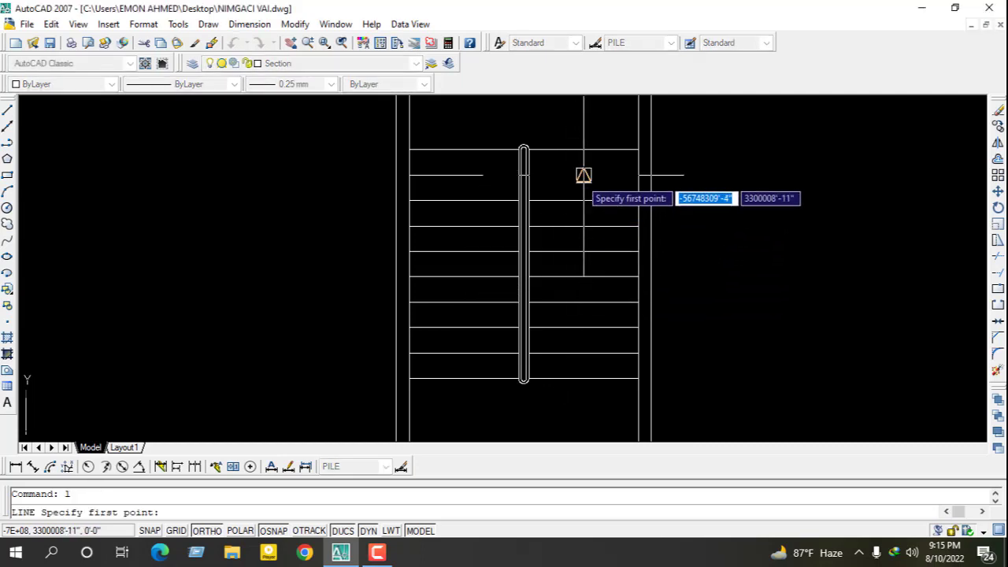
left_click(584, 175)
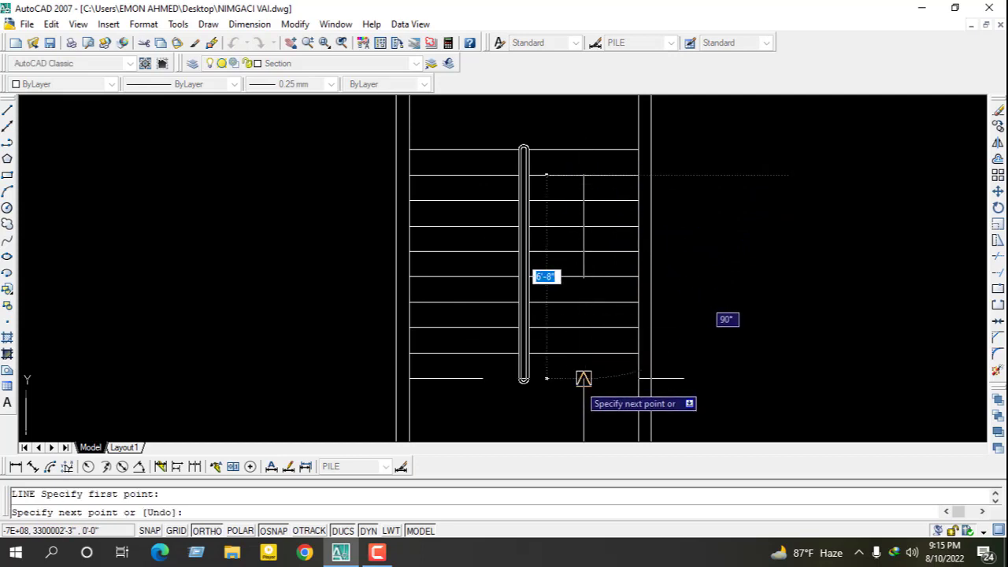
scroll(581, 393, "down", 1)
scroll(587, 346, "up", 1)
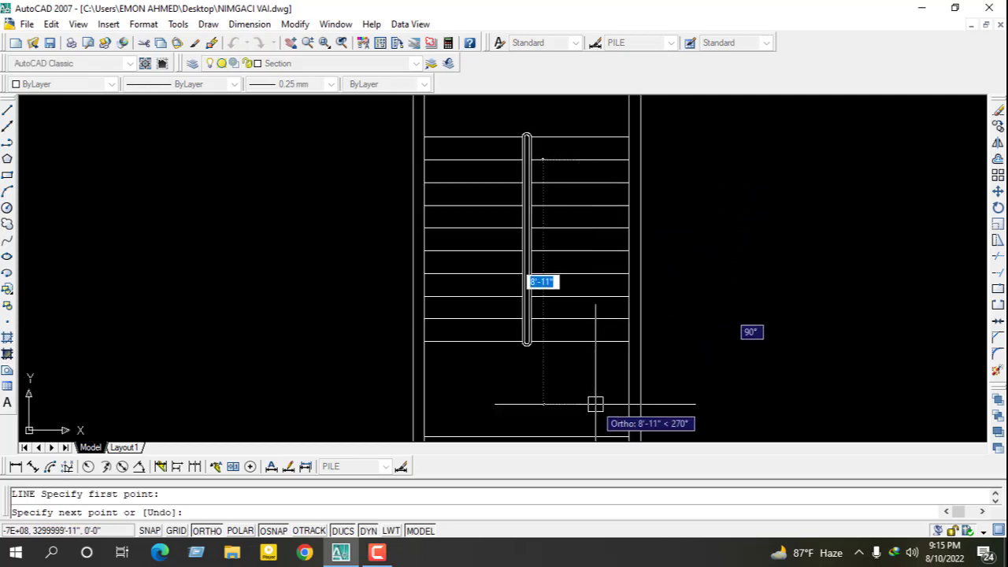
left_click(579, 386)
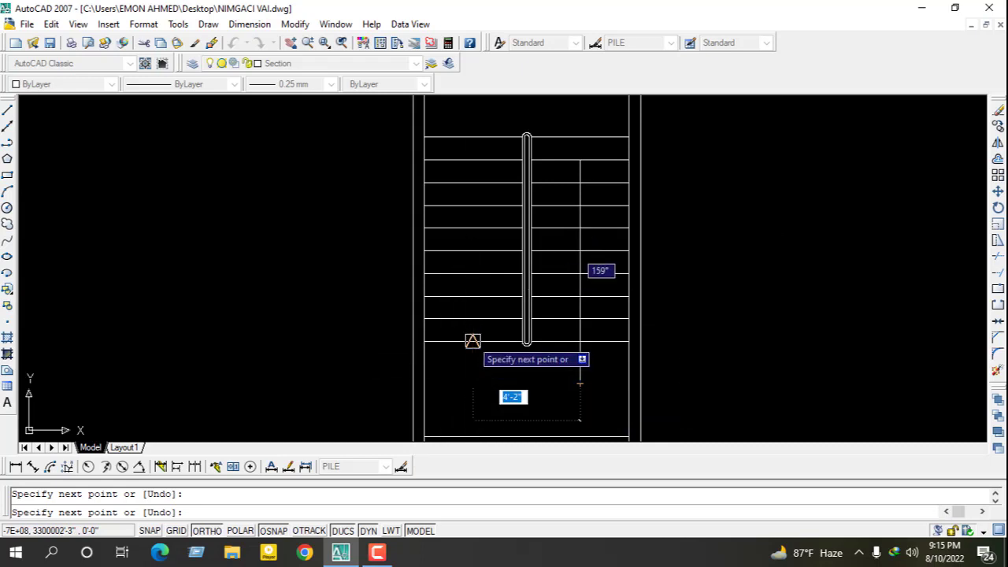
left_click(472, 382)
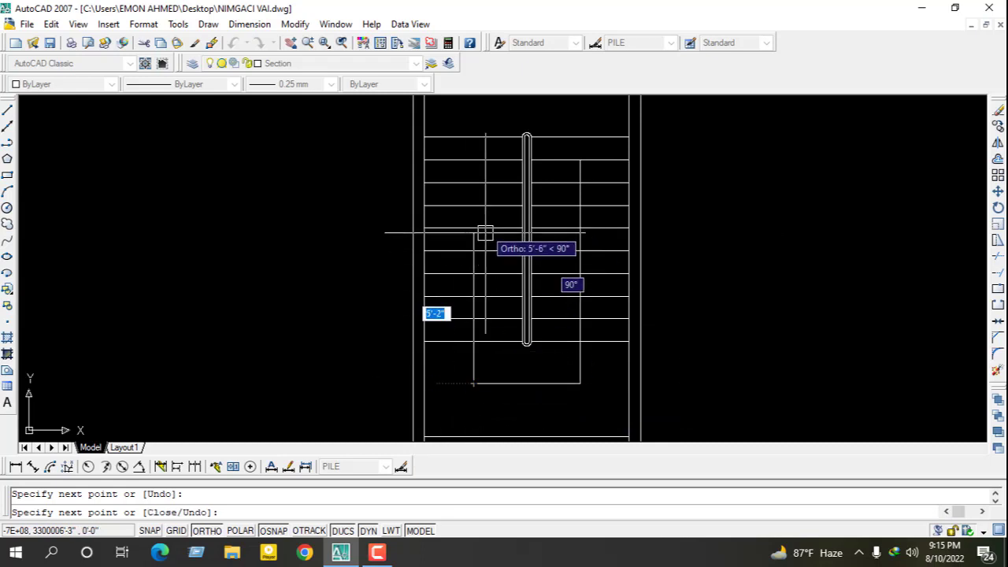
left_click(474, 114)
key("Escape")
scroll(493, 379, "down", 2)
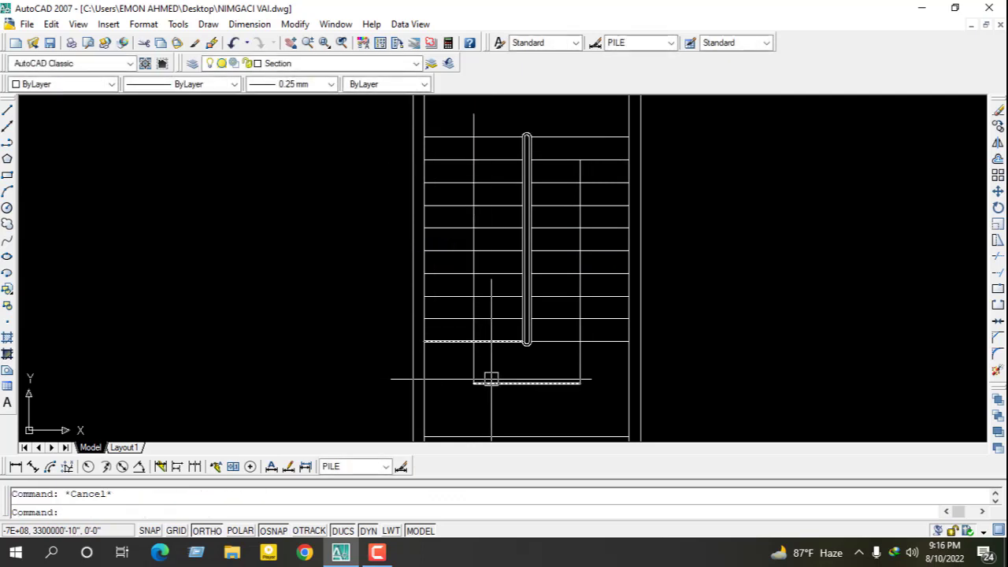
scroll(520, 299, "up", 3)
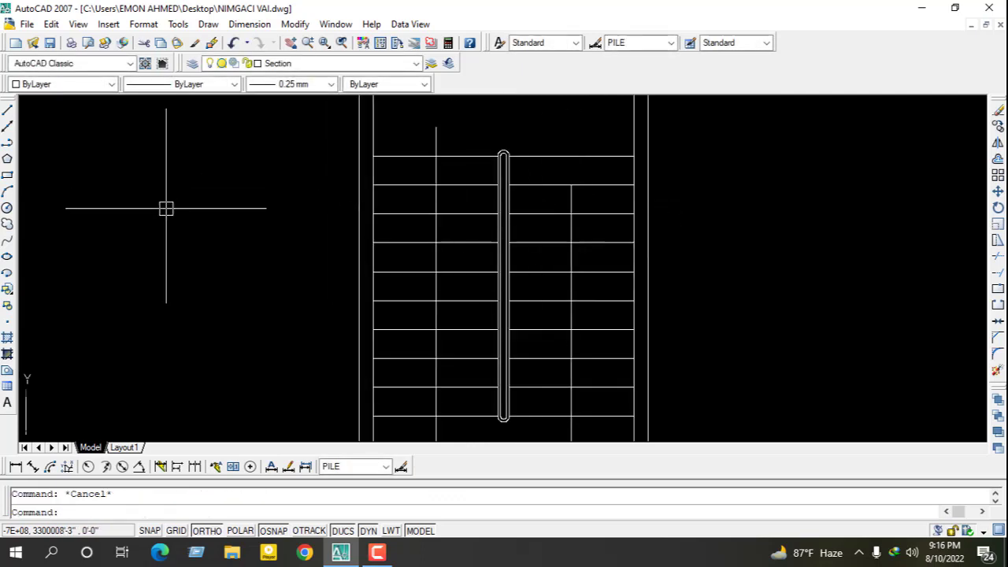
Step: Draw an arrowhead stroke from the walking line to the handrail's endpoint
left_click(8, 111)
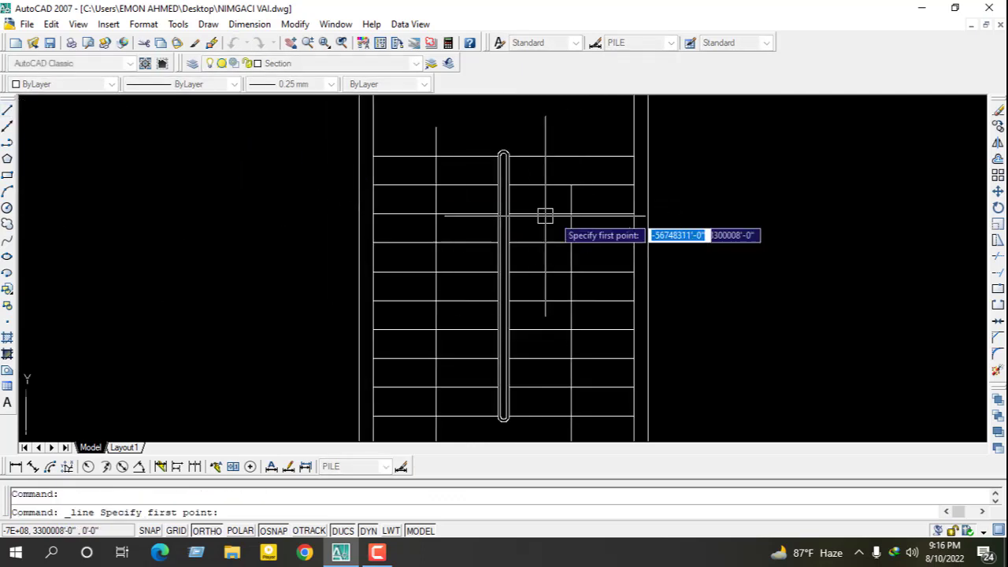
left_click(571, 185)
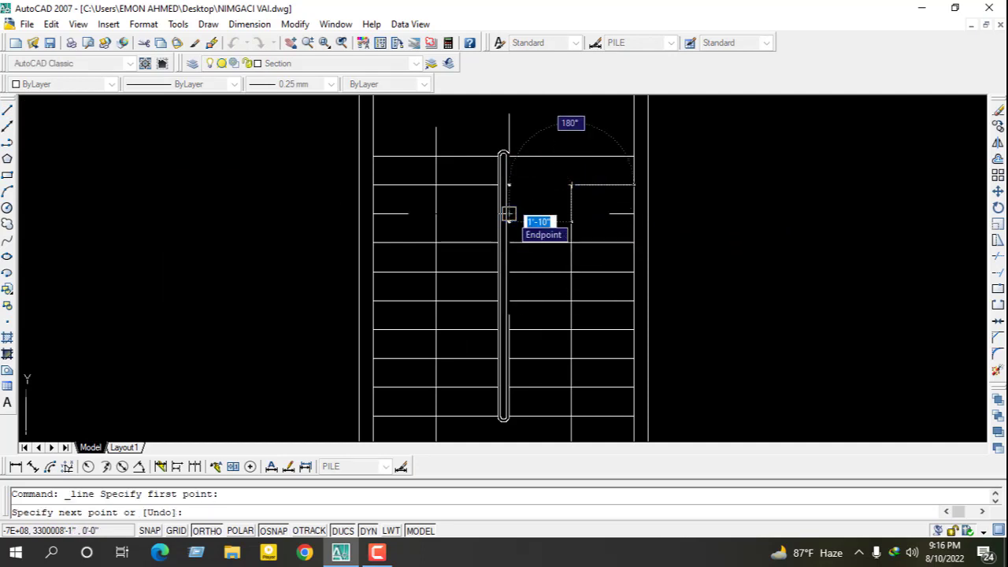
left_click(508, 214)
key("Escape")
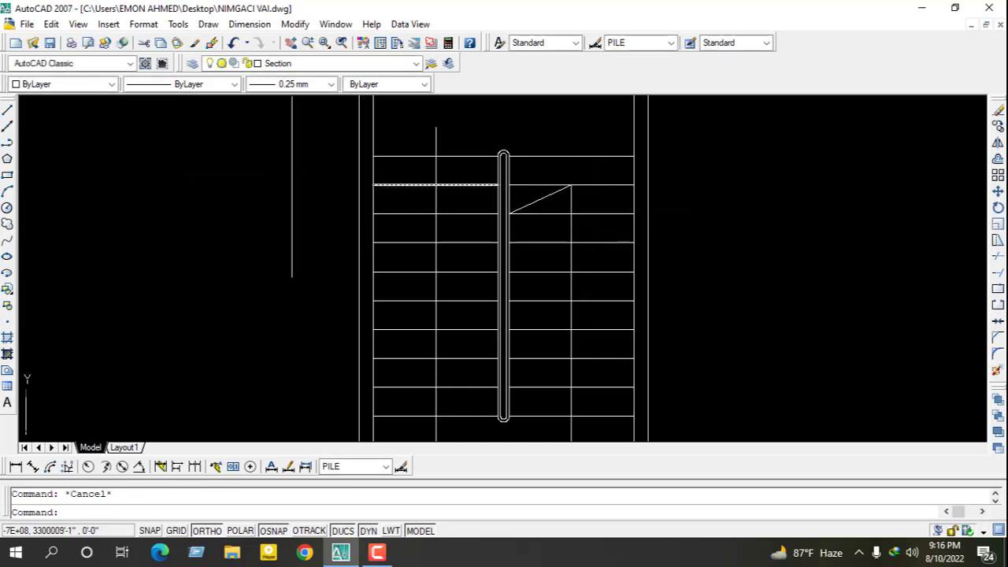
scroll(453, 193, "down", 2)
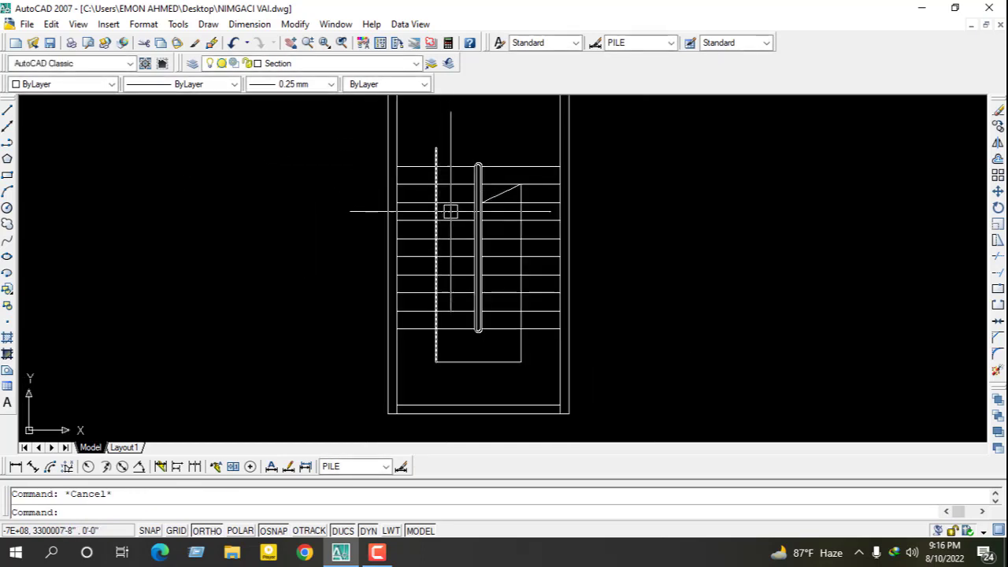
scroll(485, 333, "down", 1)
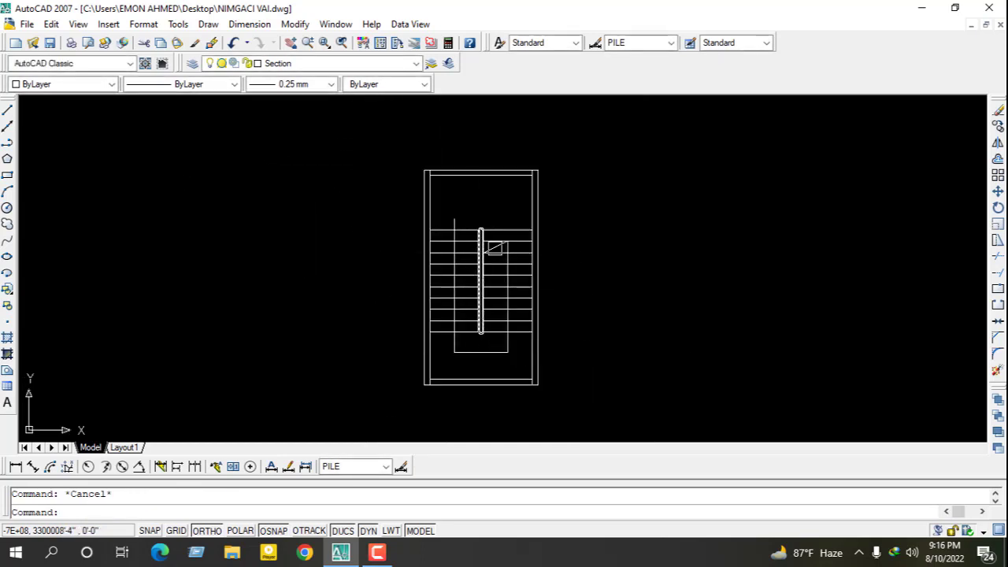
scroll(494, 297, "up", 1)
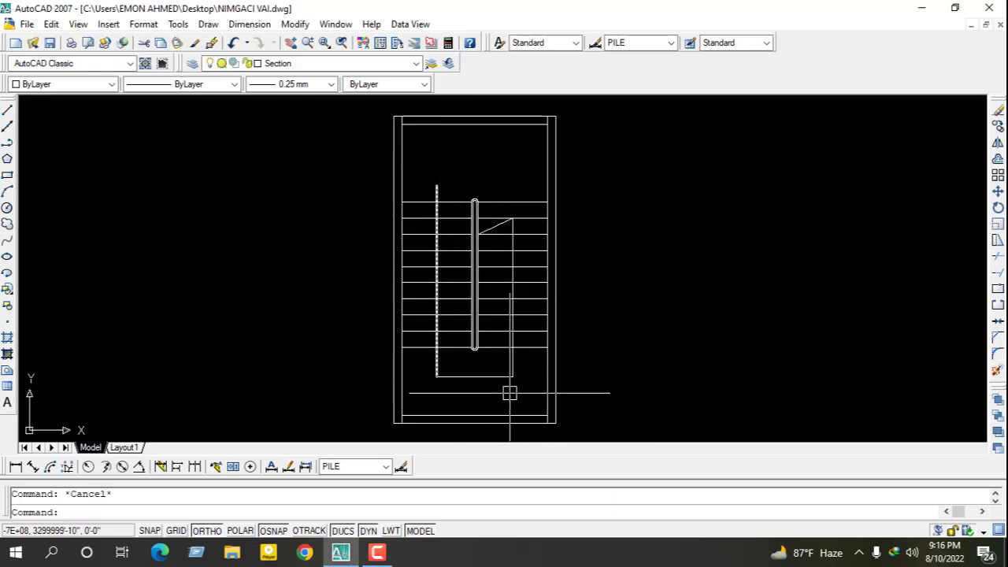
scroll(516, 216, "up", 3)
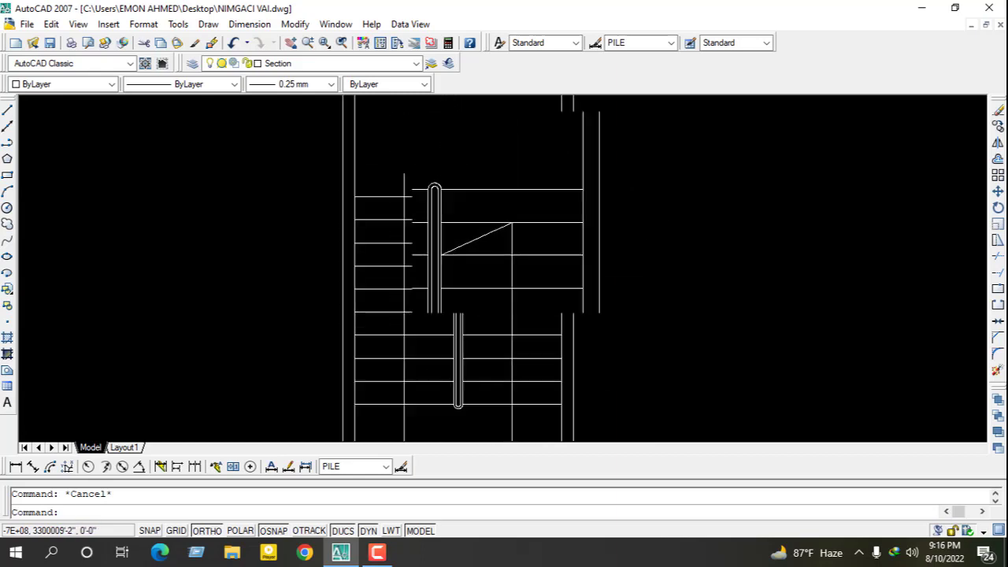
Step: Draw the mirrored line from the diagonal's upper end down to the right tread
left_click(7, 110)
left_click(512, 224)
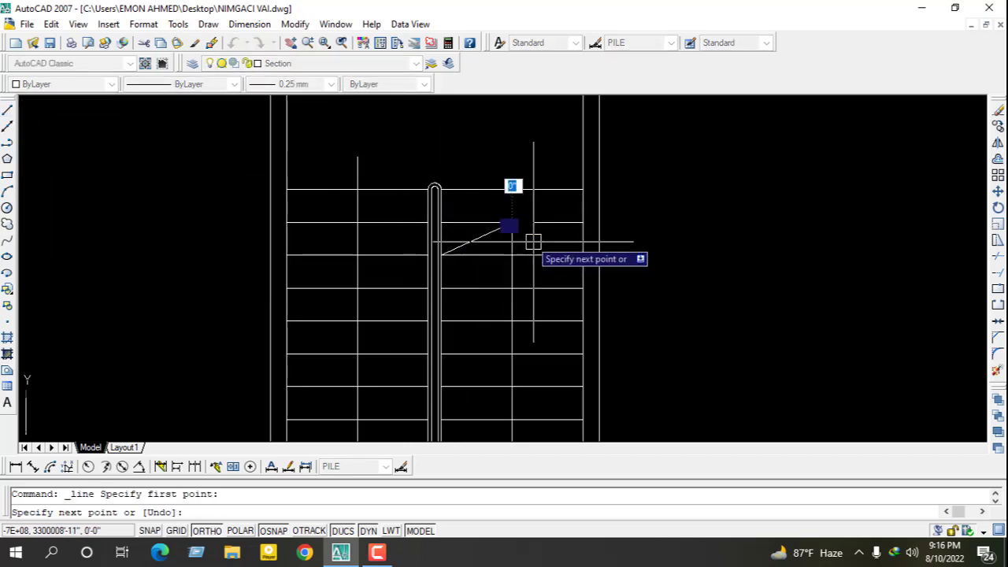
left_click(582, 255)
key("Escape")
scroll(704, 229, "down", 4)
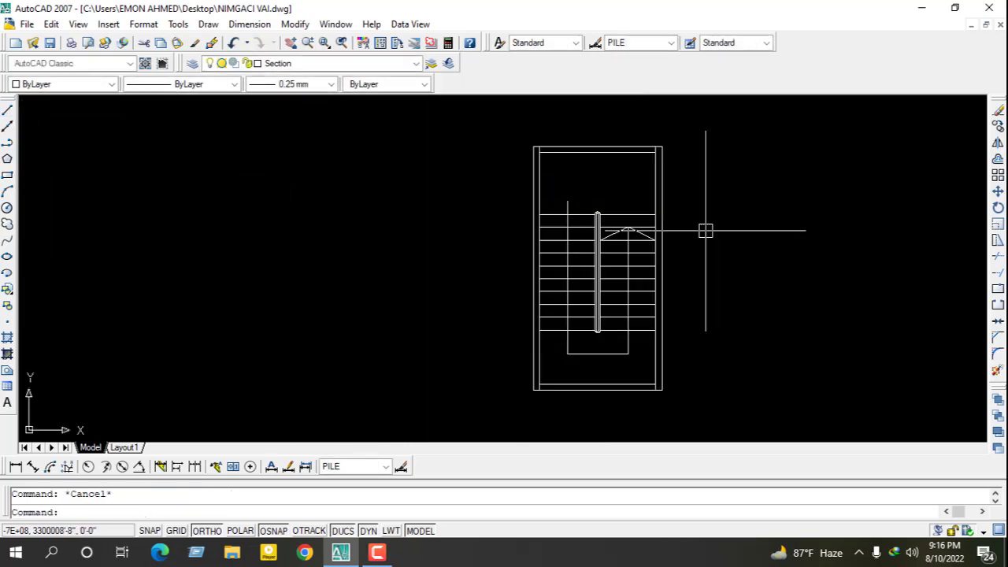
scroll(578, 267, "up", 1)
scroll(511, 323, "down", 2)
scroll(519, 296, "up", 3)
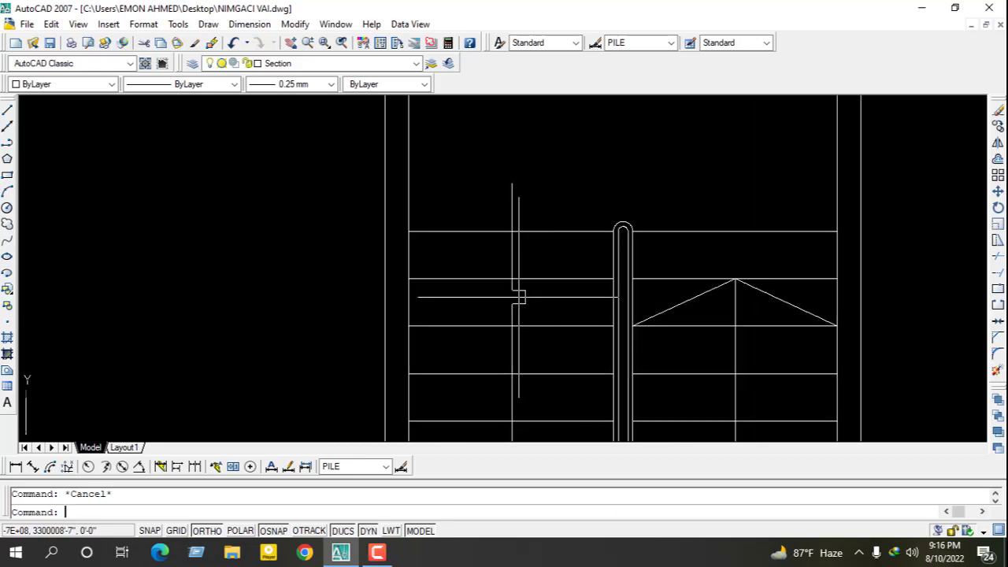
Step: Place a solid donut dot, outside diameter 10, at the top of the left flight
type("do")
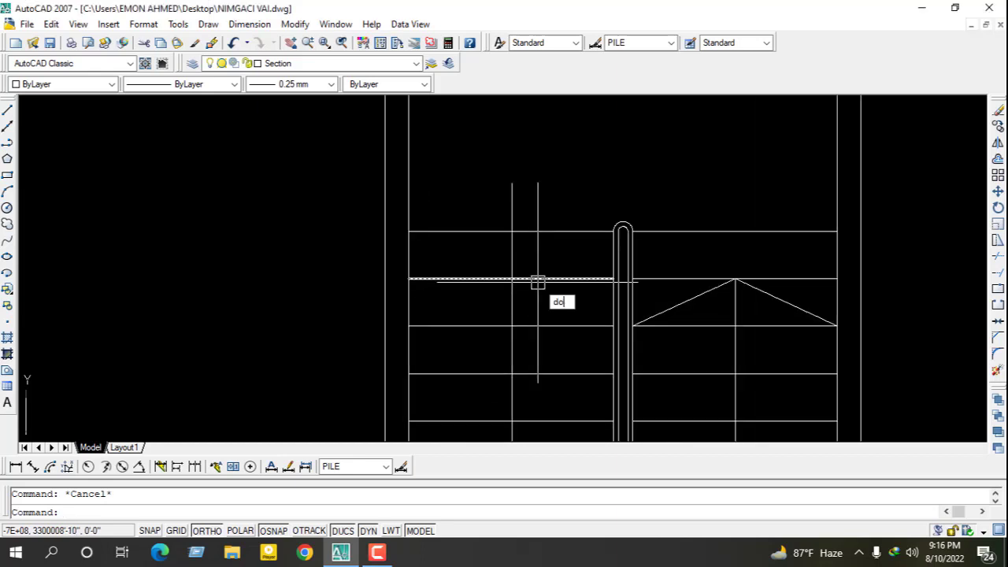
key("Return")
type("0")
key("Return")
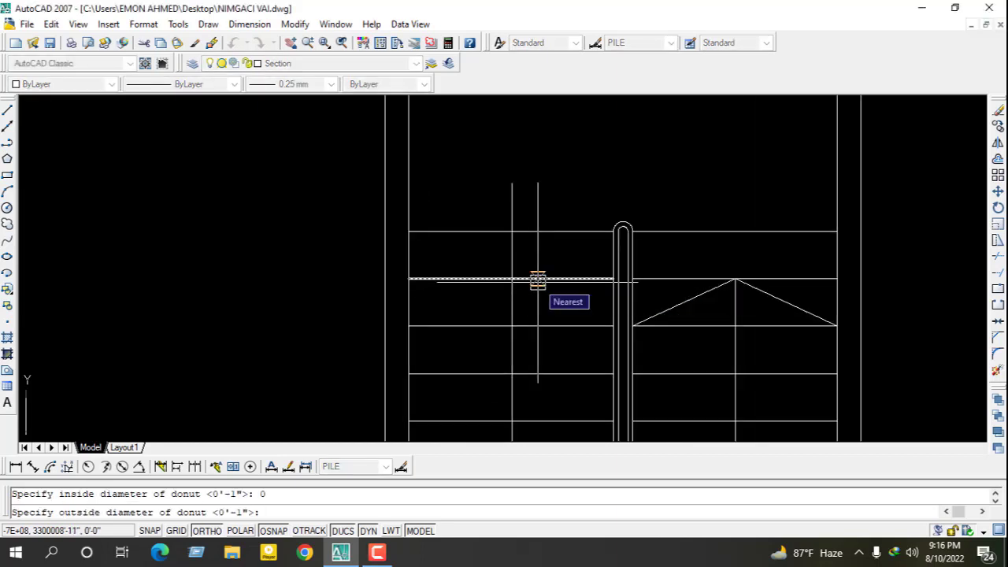
type("10")
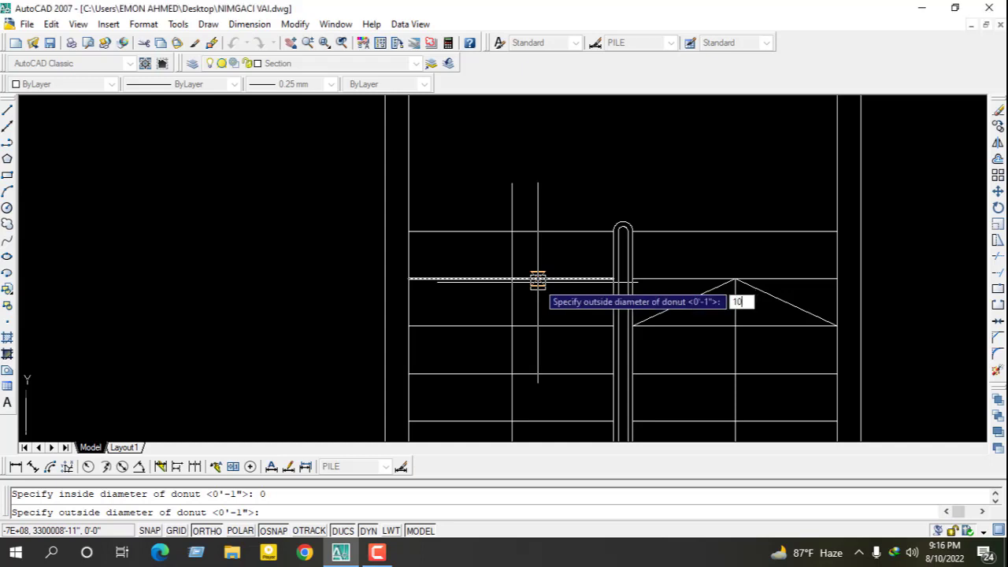
key("Return")
left_click(512, 231)
key("Escape")
scroll(560, 300, "down", 4)
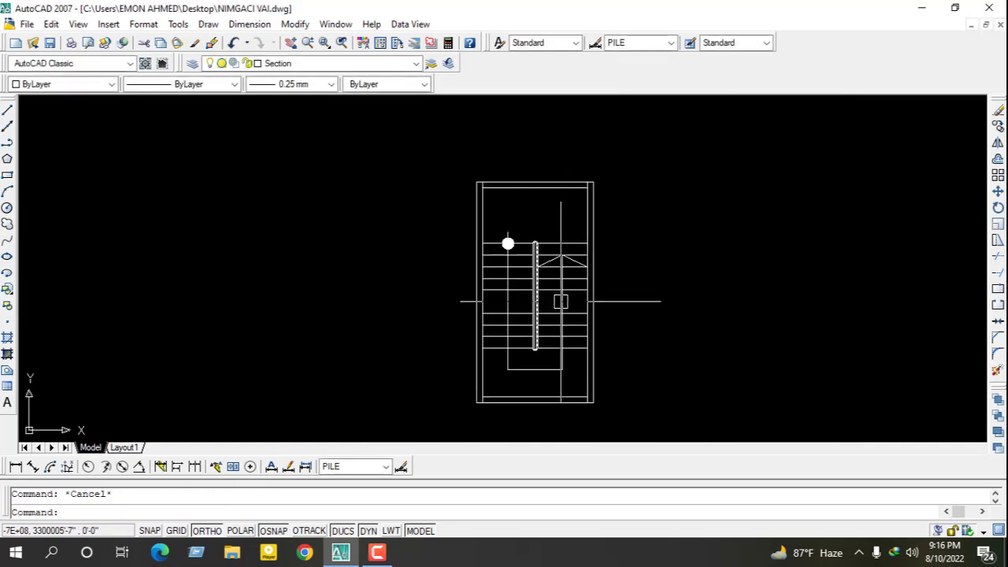
scroll(559, 305, "up", 1)
scroll(524, 218, "up", 3)
scroll(518, 218, "up", 3)
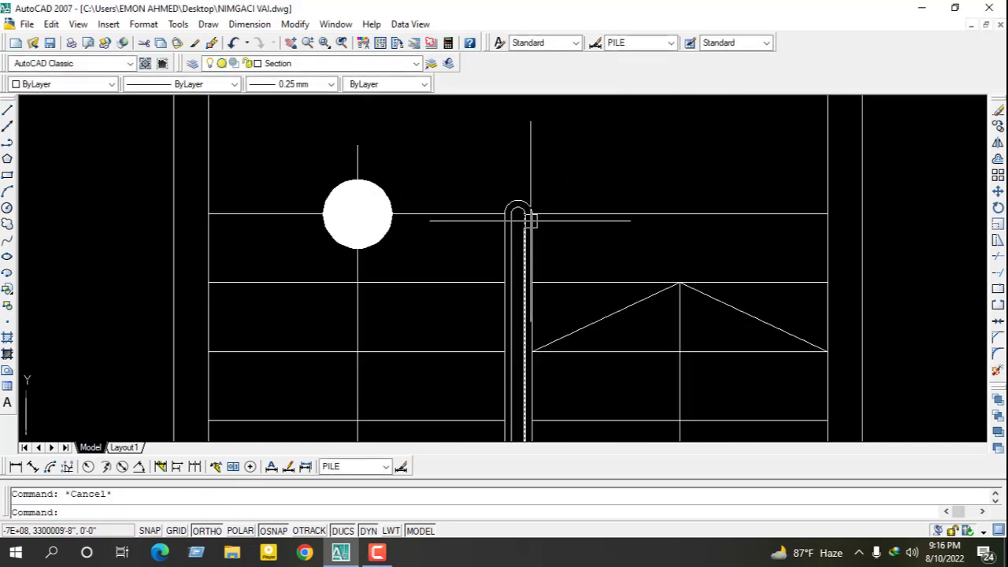
scroll(551, 252, "down", 4)
scroll(551, 252, "down", 2)
scroll(566, 284, "up", 2)
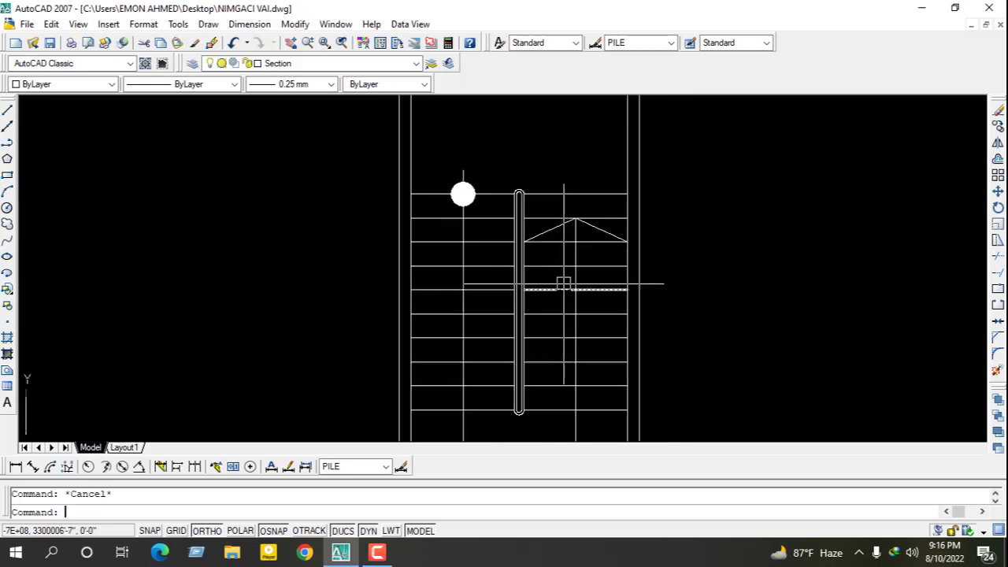
scroll(535, 252, "down", 3)
scroll(536, 233, "up", 3)
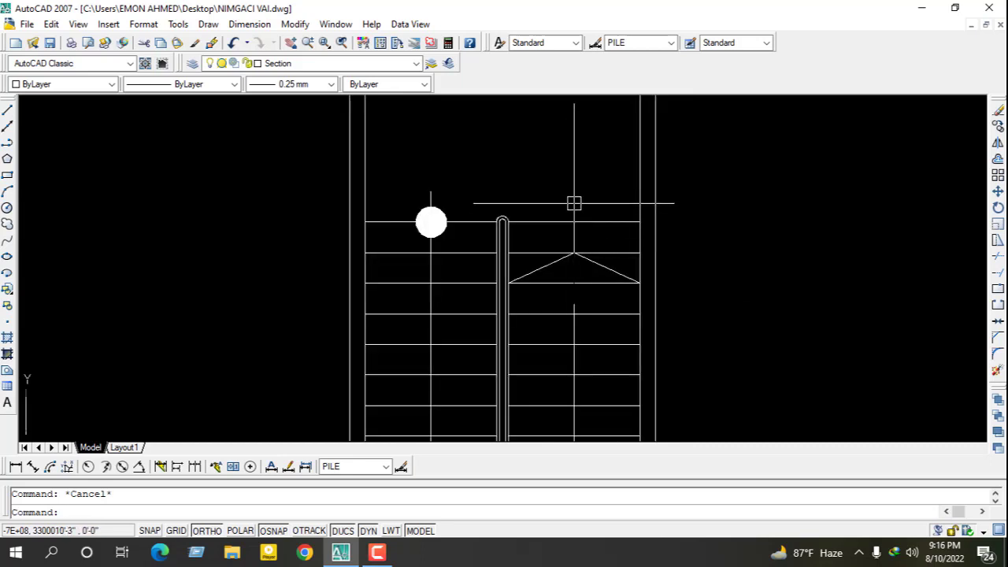
scroll(571, 236, "down", 4)
scroll(531, 319, "down", 2)
scroll(507, 374, "up", 8)
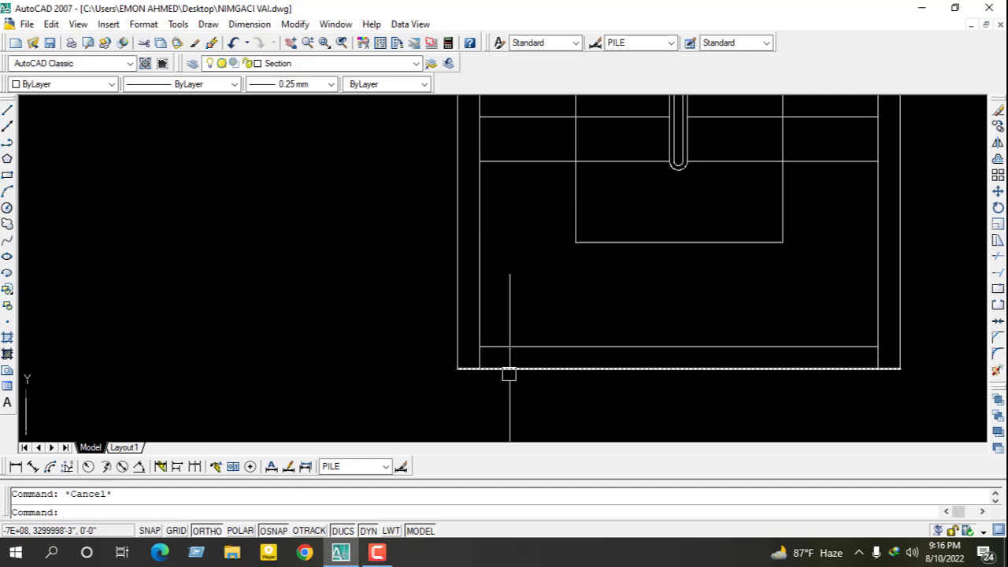
Step: Make 'column ccc' the current layer
left_click(380, 65)
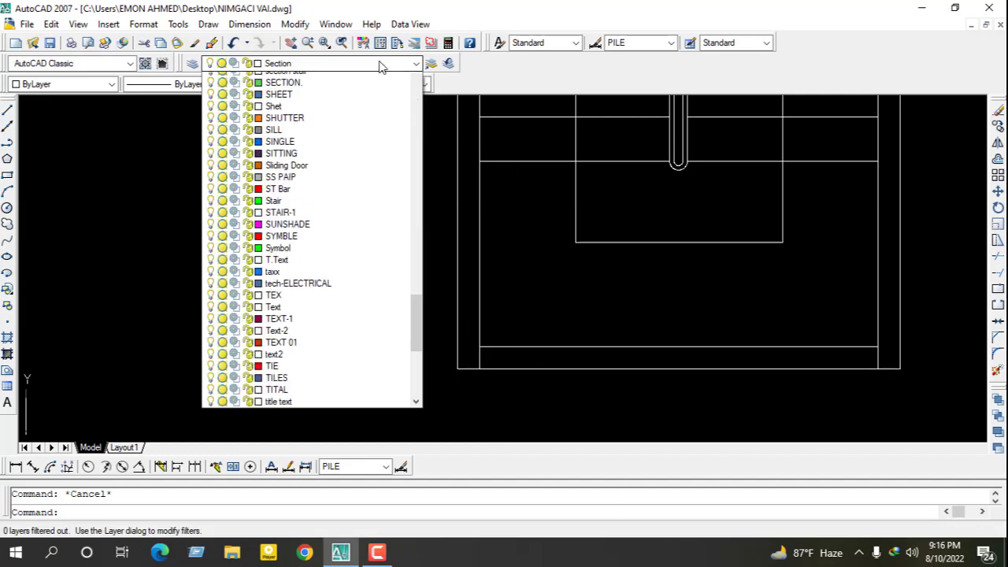
scroll(381, 65, "up", 10)
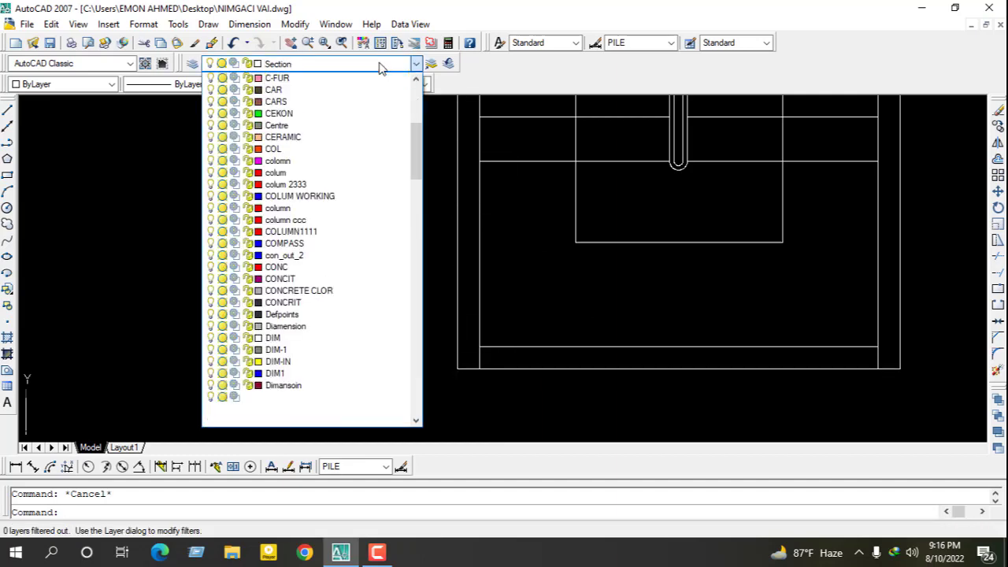
left_click(331, 222)
Step: Draw a 10 by 12 column rectangle left of the stair plan and select it
type("rec")
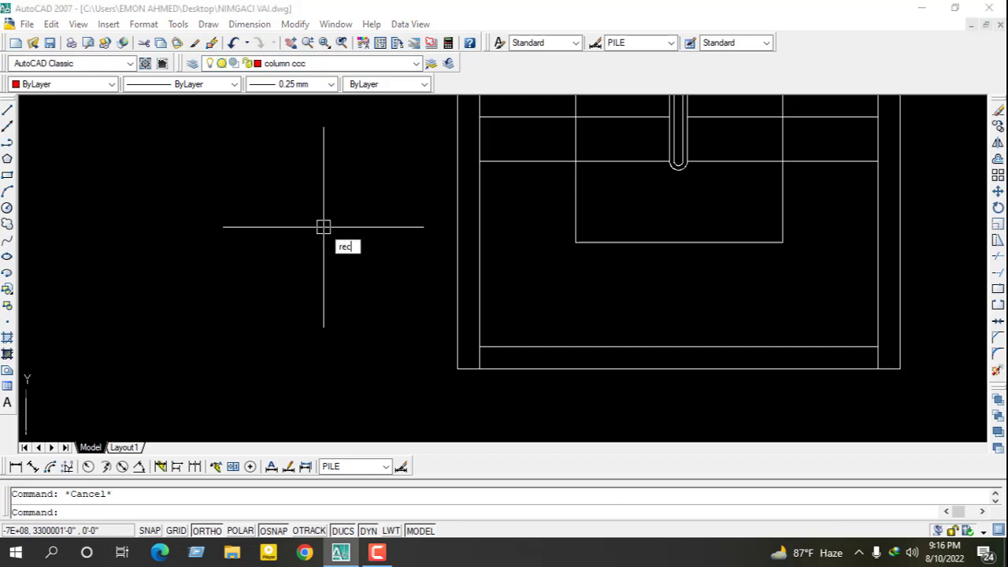
key("Return")
left_click(261, 180)
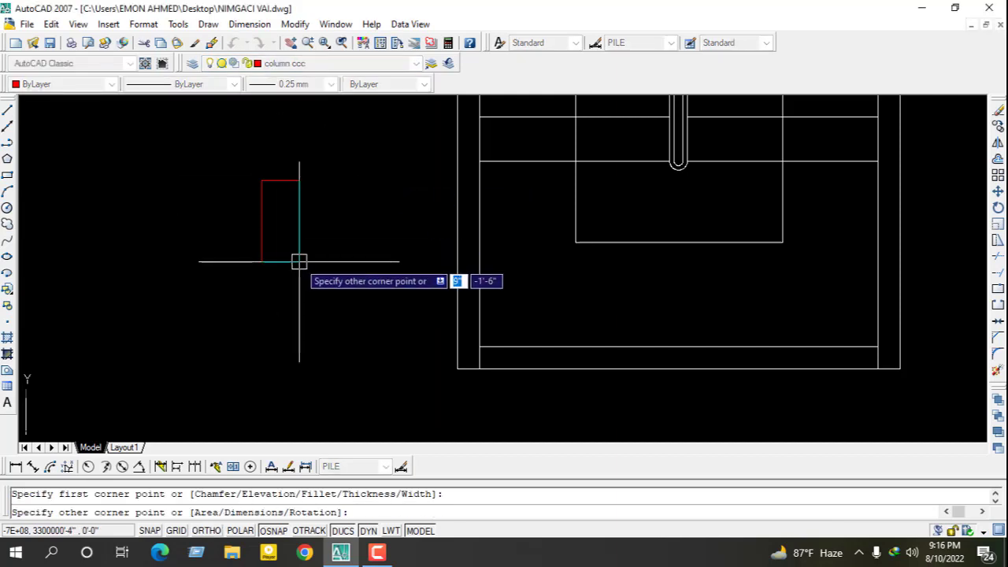
type("10")
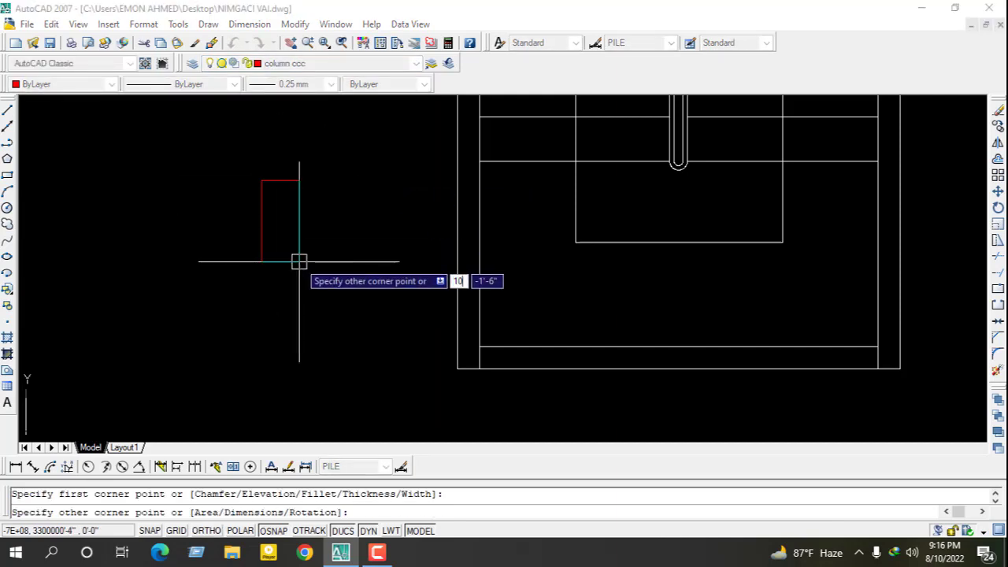
key("Tab")
type("12")
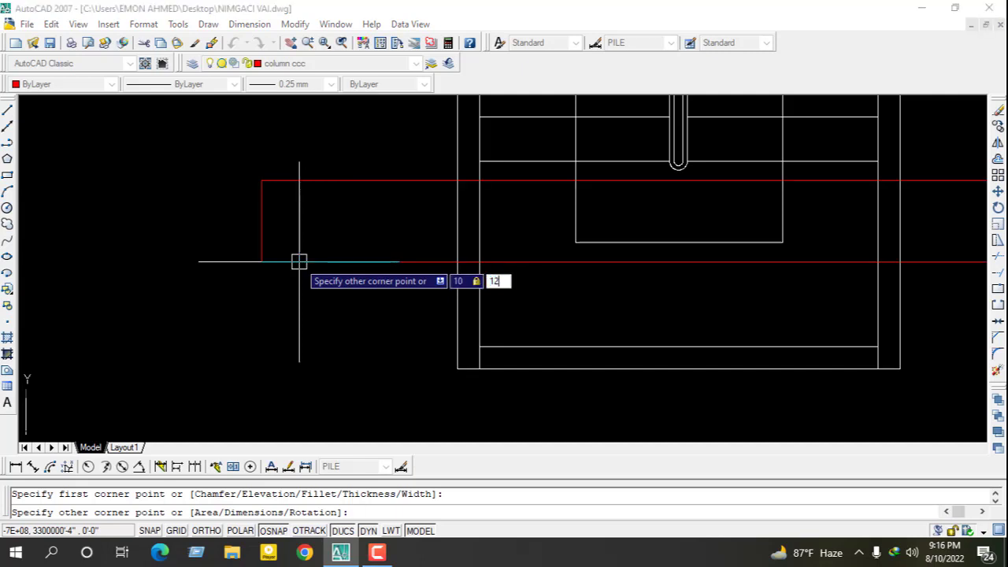
key("Return")
key("Escape")
left_click(299, 174)
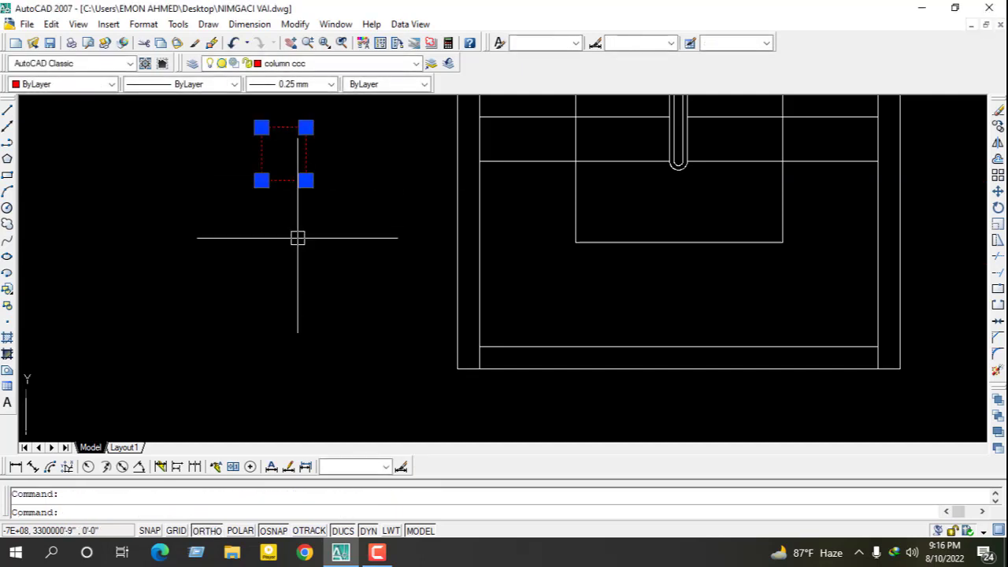
Step: Move the column rectangle onto the stair's lower-left corner
type("m")
key("Return")
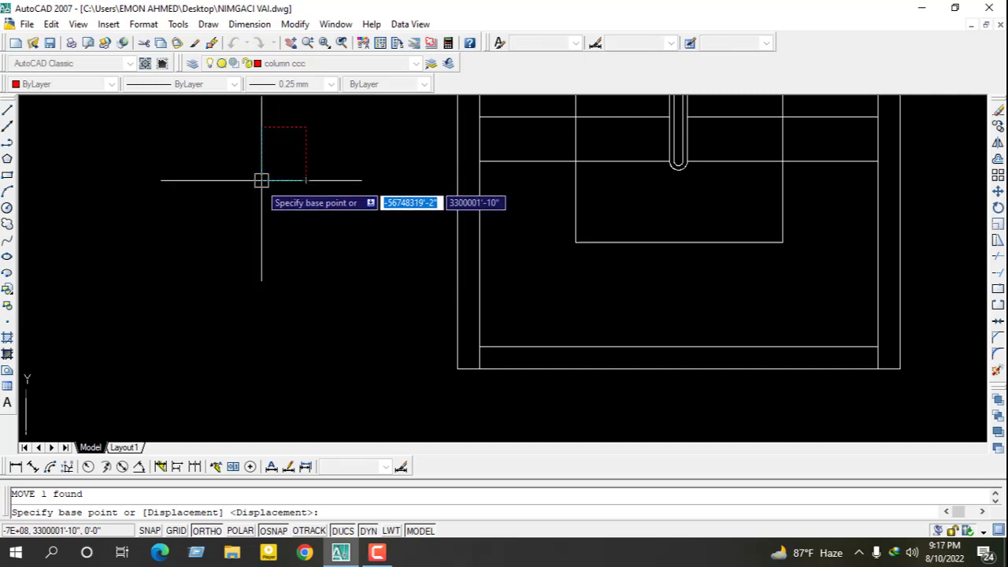
left_click(306, 180)
scroll(472, 367, "up", 2)
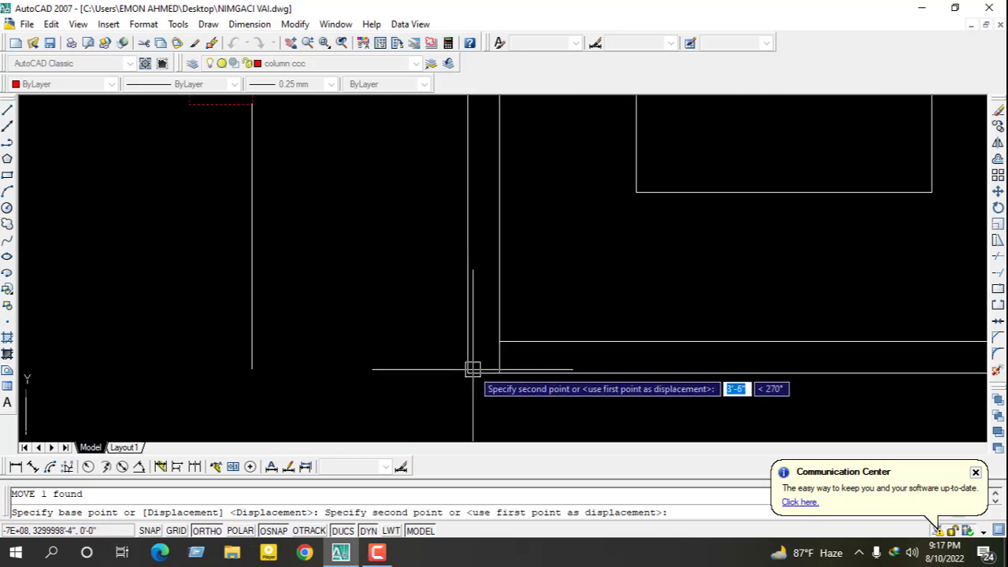
key("Escape")
scroll(373, 376, "down", 3)
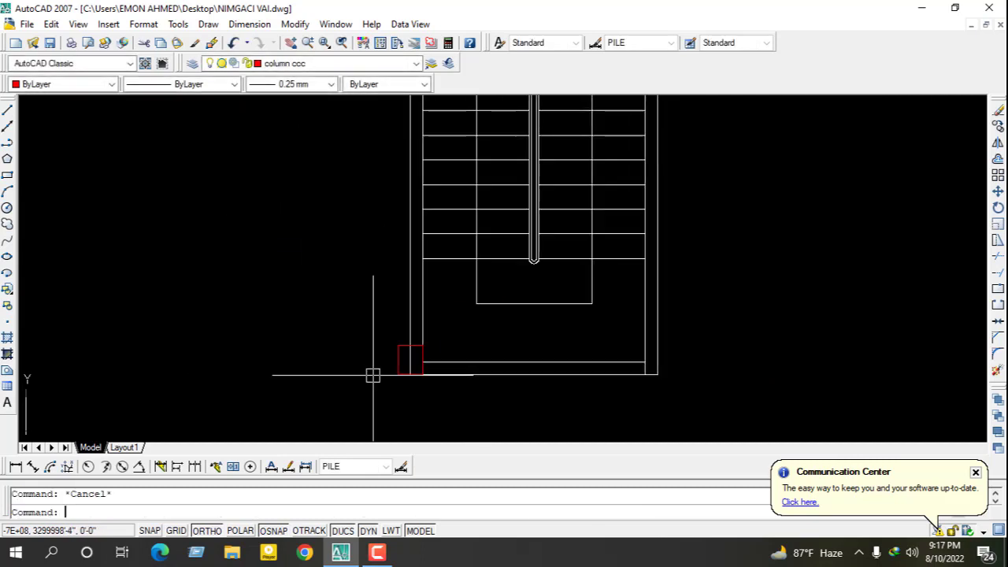
Step: Copy the column rectangle to the stair's lower-right corner
type("co")
key("Return")
left_click(405, 375)
key("Return")
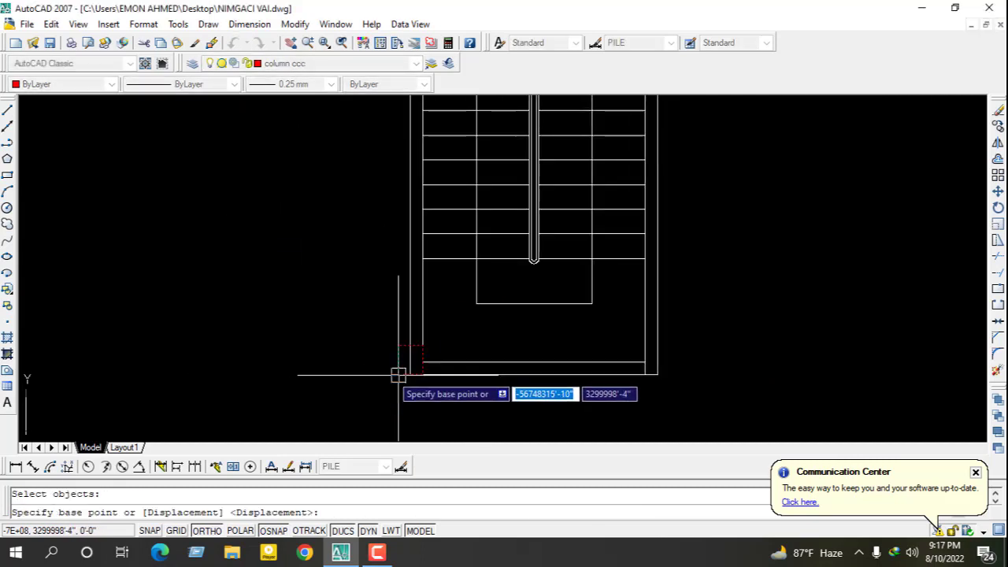
left_click(398, 375)
left_click(645, 375)
key("Escape")
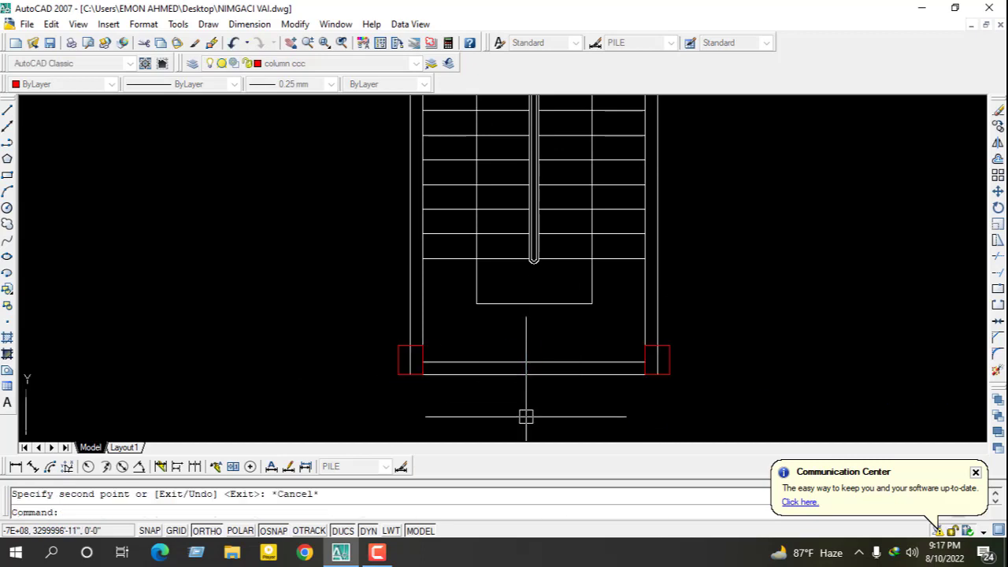
key("Escape")
scroll(526, 416, "down", 2)
scroll(478, 386, "up", 2)
Step: Copy the left column rectangle to the stair's top-left corner
type("co")
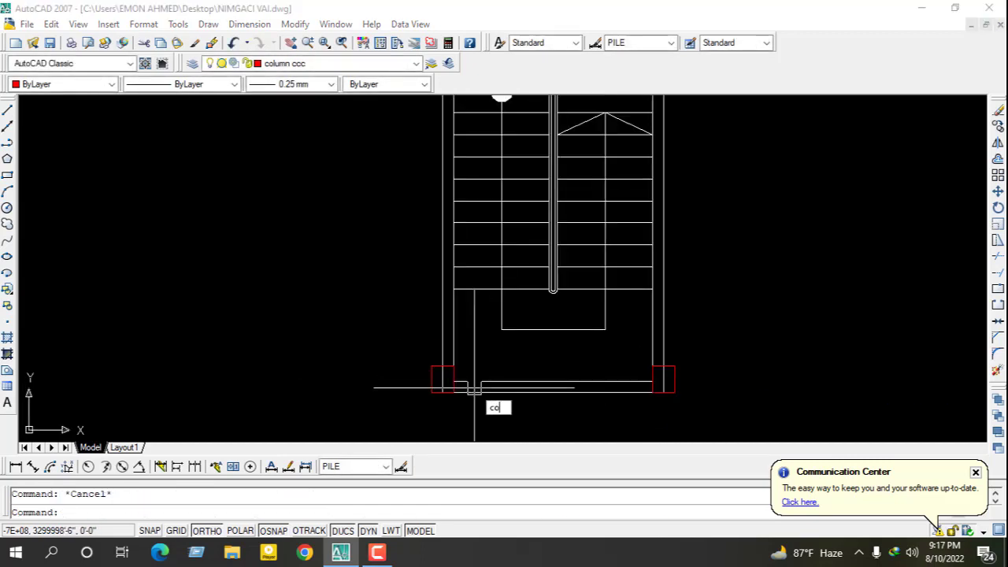
key("Return")
key("Return")
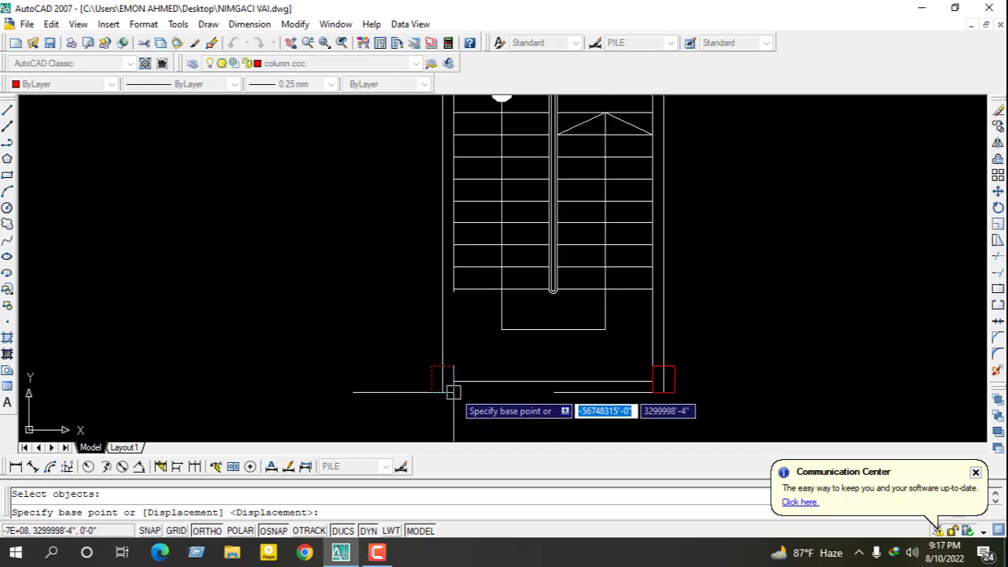
left_click(445, 389)
scroll(445, 389, "down", 3)
scroll(447, 226, "up", 5)
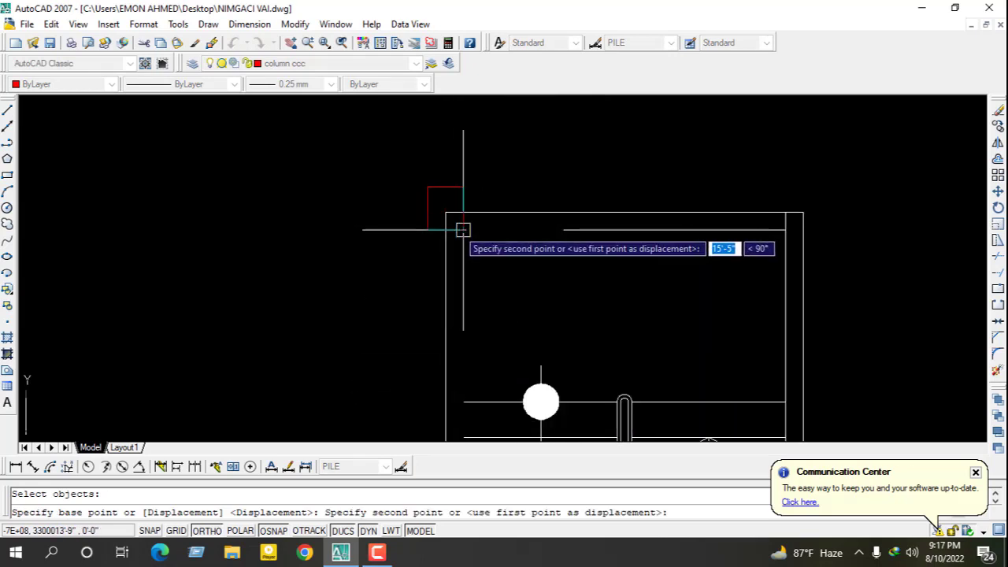
left_click(447, 229)
key("Escape")
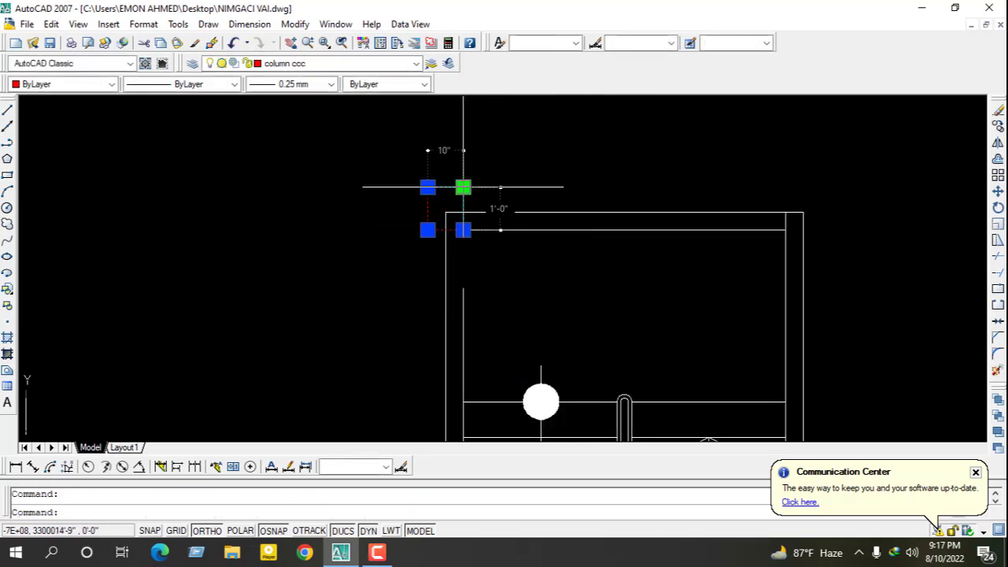
Step: Rotate the top-left column 90° about its corner
type("1")
key("Return")
left_click(463, 229)
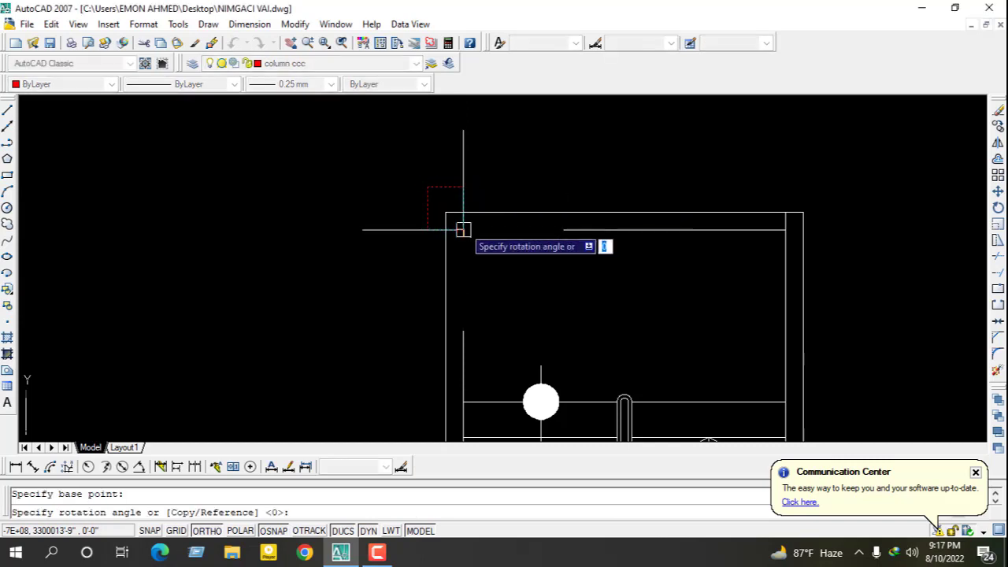
left_click(459, 157)
key("Escape")
Step: Select the top-left column, begin and cancel a move, then start copying it
left_click(455, 229)
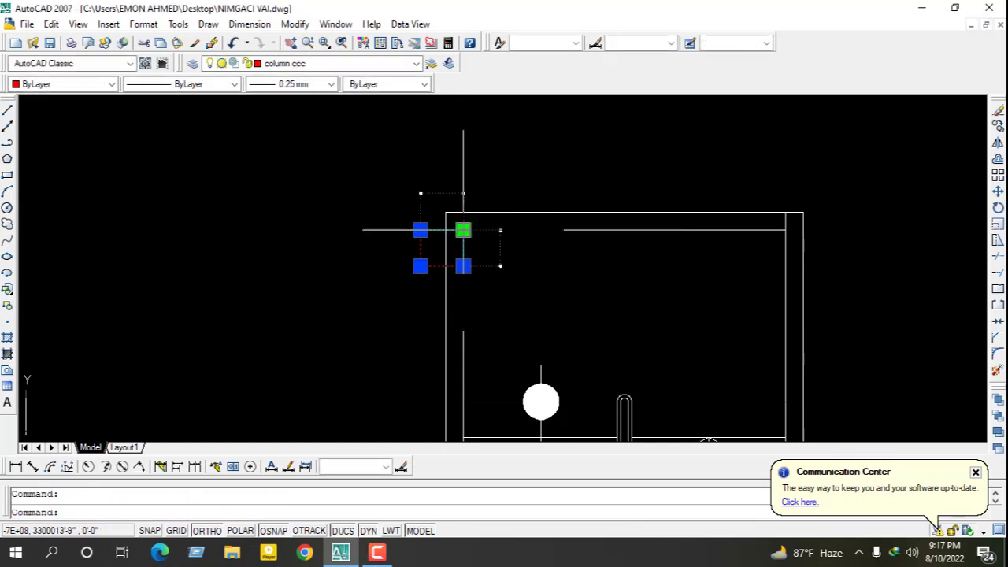
type("m")
key("Return")
scroll(461, 227, "up", 3)
left_click(465, 213)
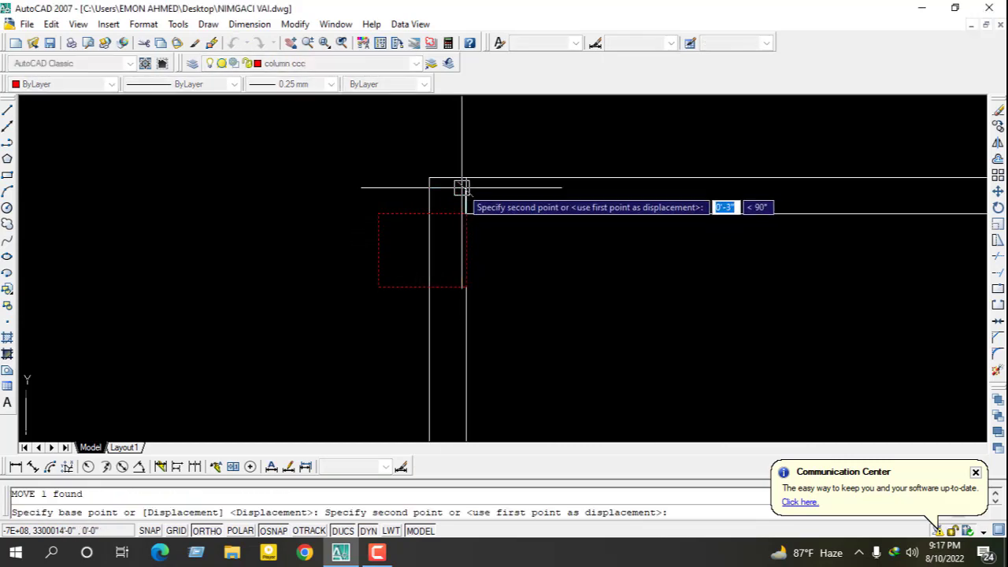
key("Escape")
scroll(487, 246, "down", 3)
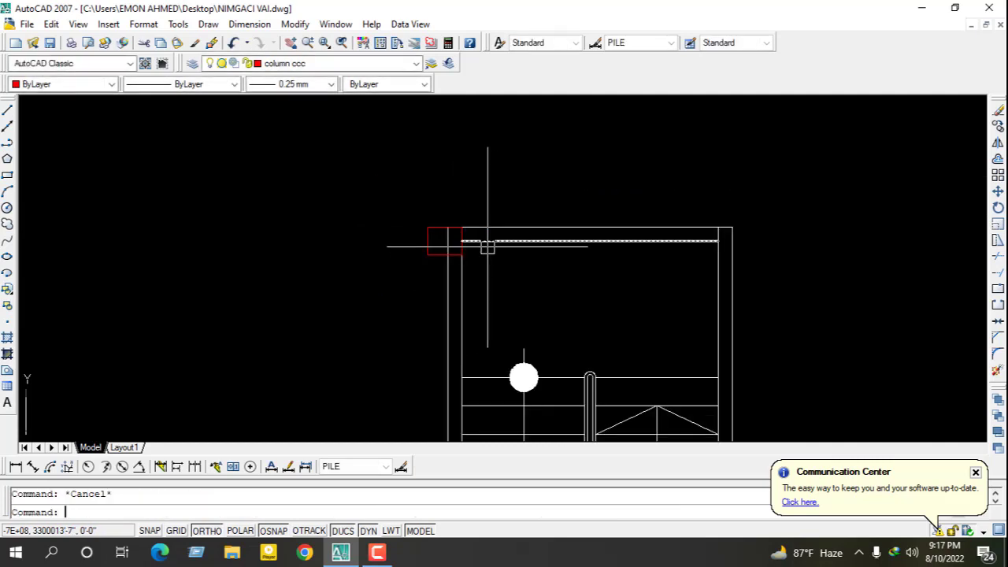
type("co")
key("Return")
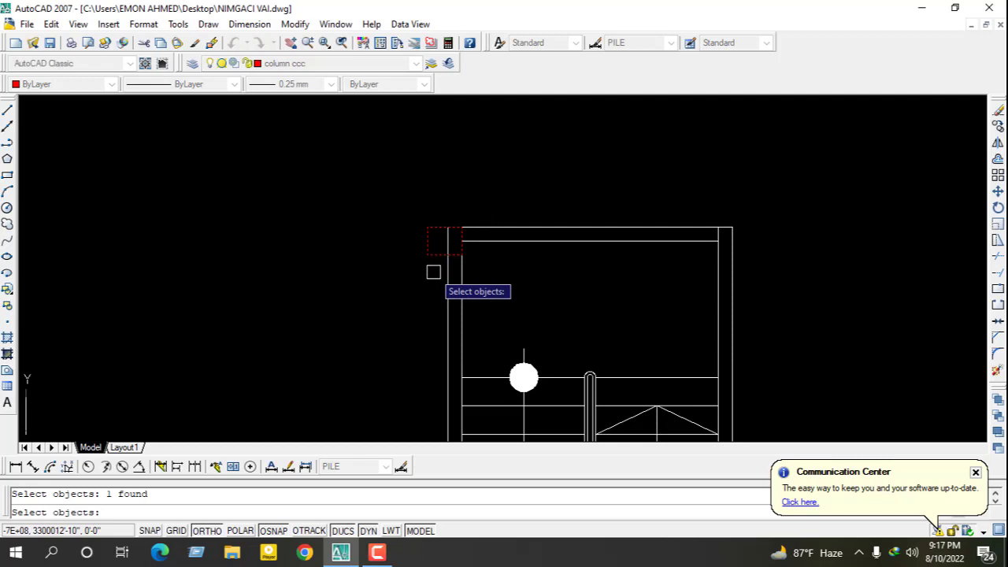
Step: Copy the red column from its top-left corner to the top-right wall corner
scroll(433, 272, "down", 3)
scroll(464, 216, "down", 1)
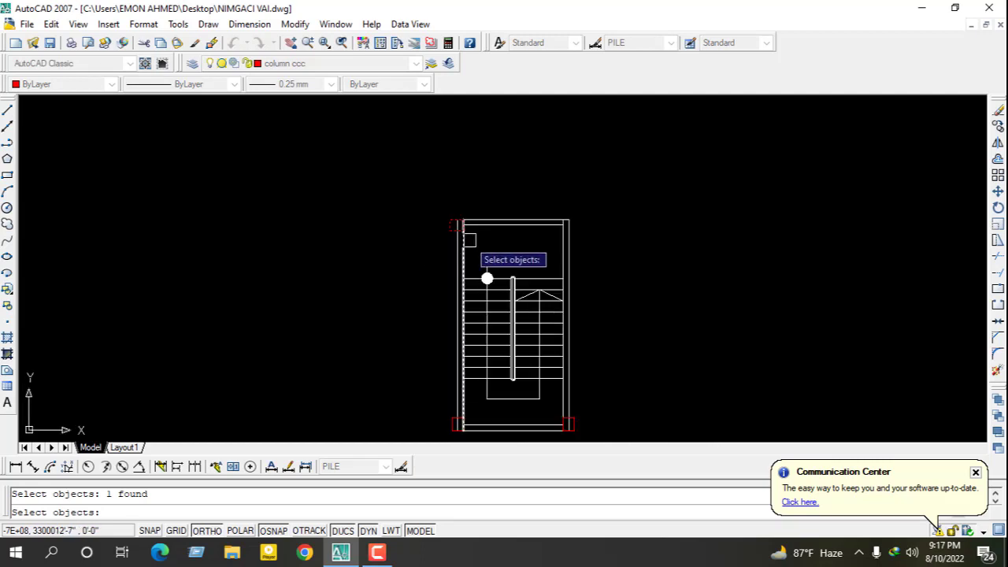
scroll(469, 239, "up", 1)
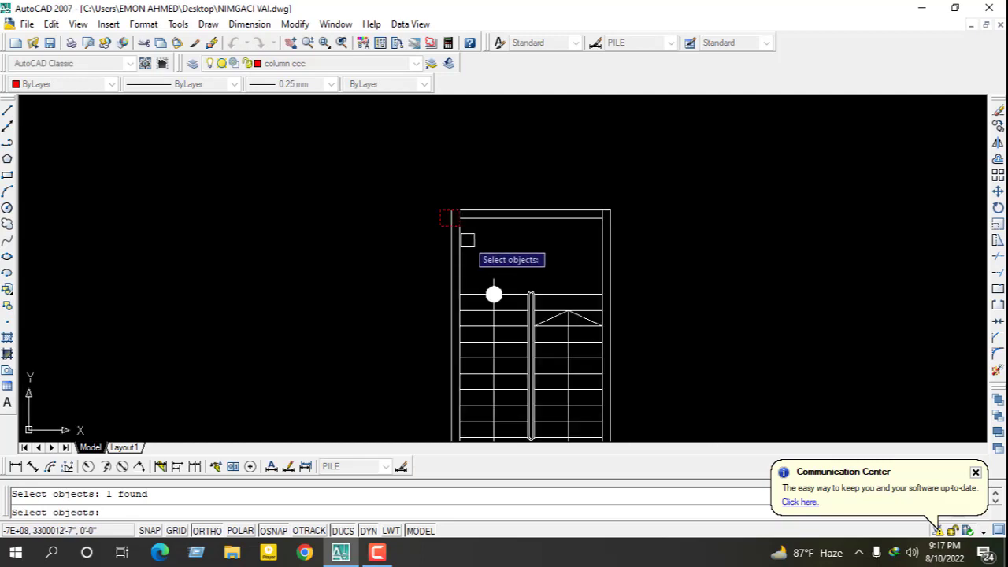
scroll(468, 239, "up", 1)
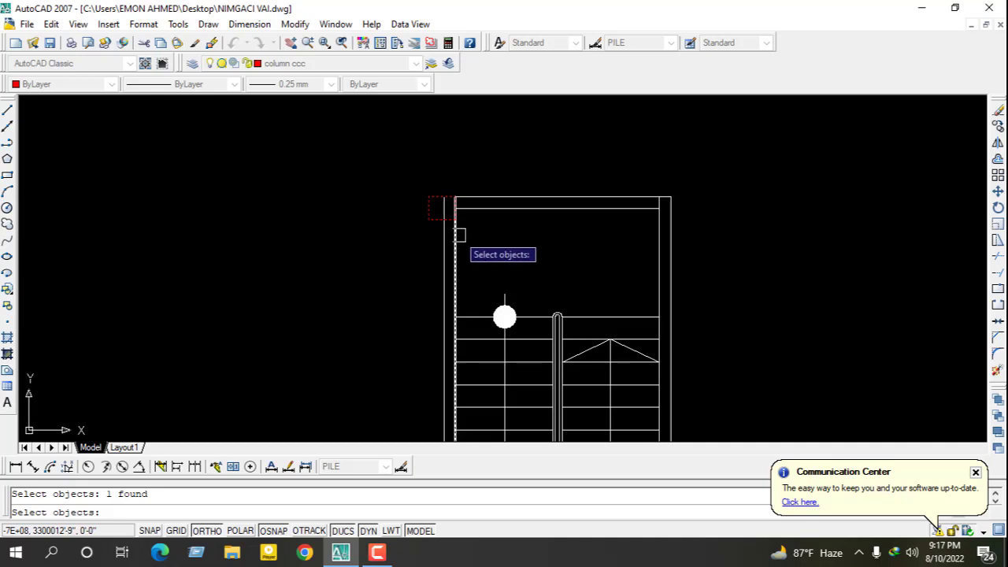
key("Return")
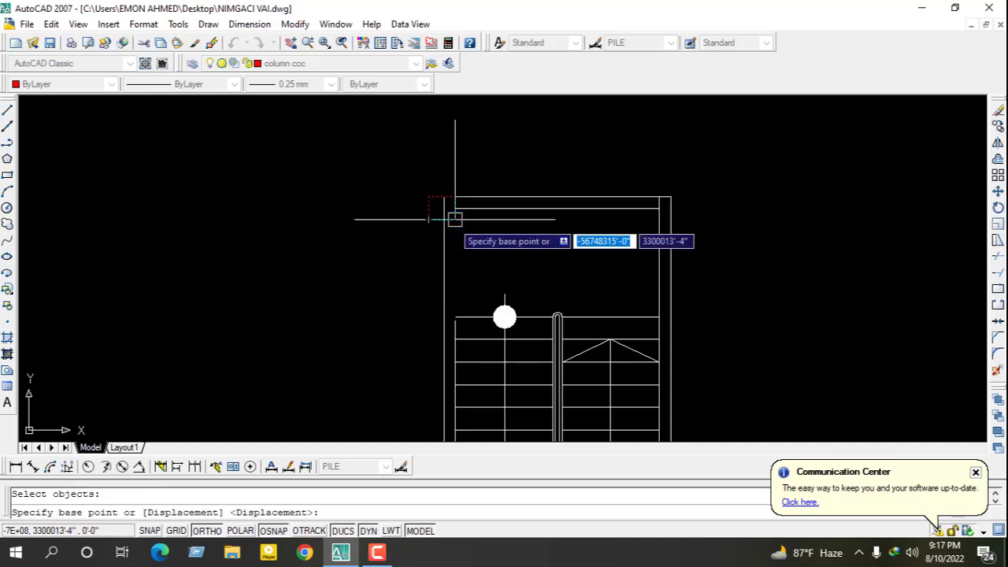
left_click(455, 219)
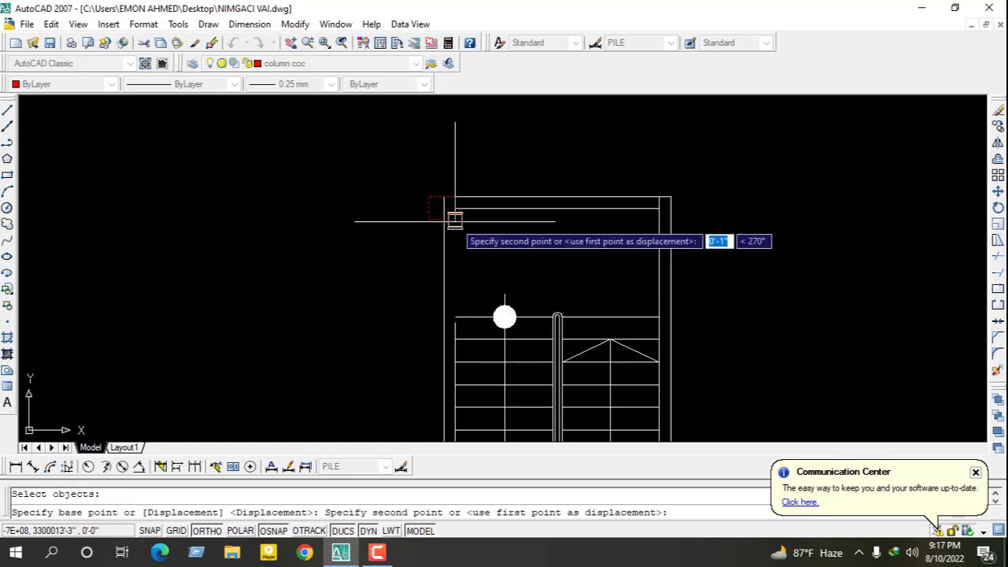
left_click(670, 219)
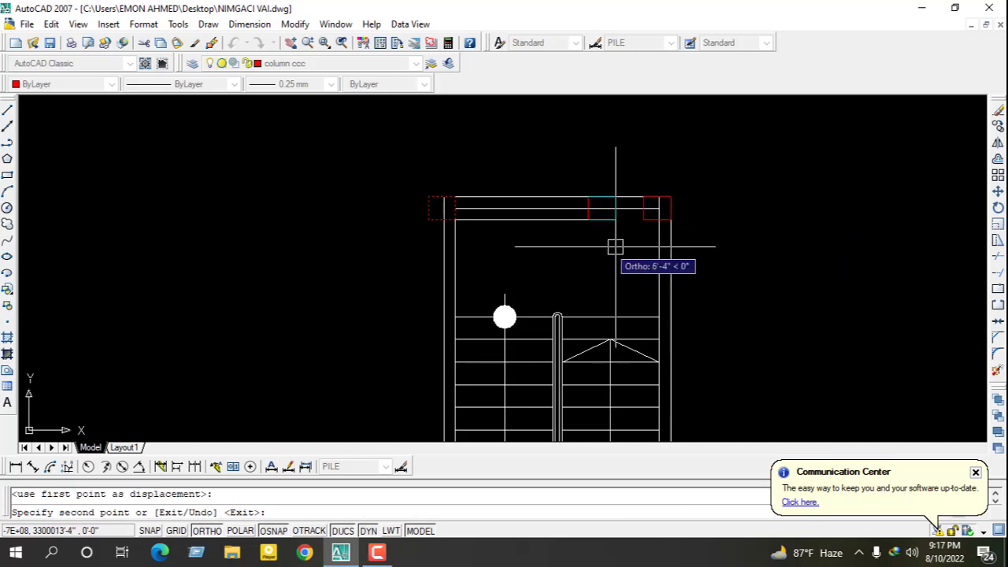
key("Escape")
Step: Begin moving a column from its lower-left corner, then cancel
scroll(466, 229, "up", 3)
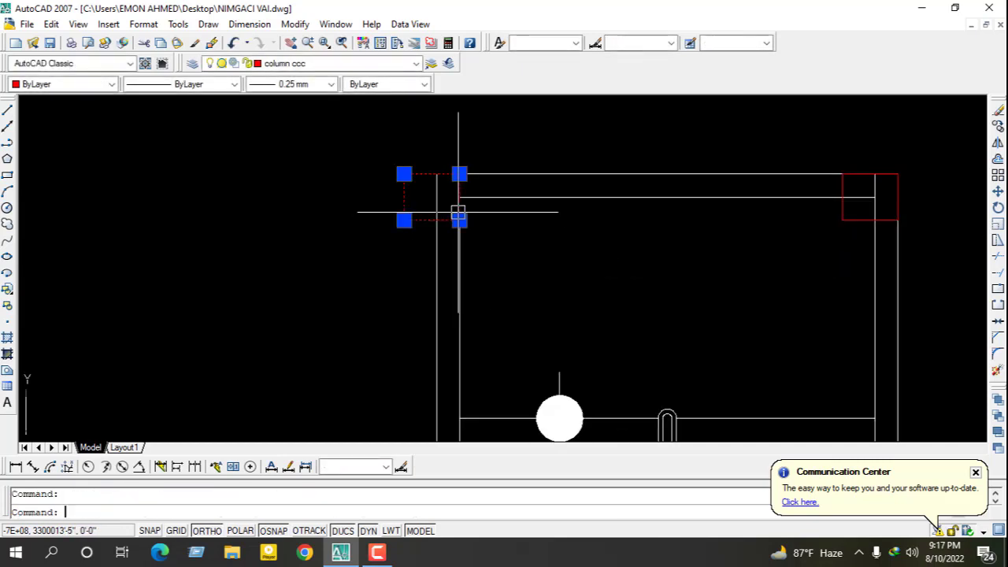
type("m")
key("Return")
left_click(404, 219)
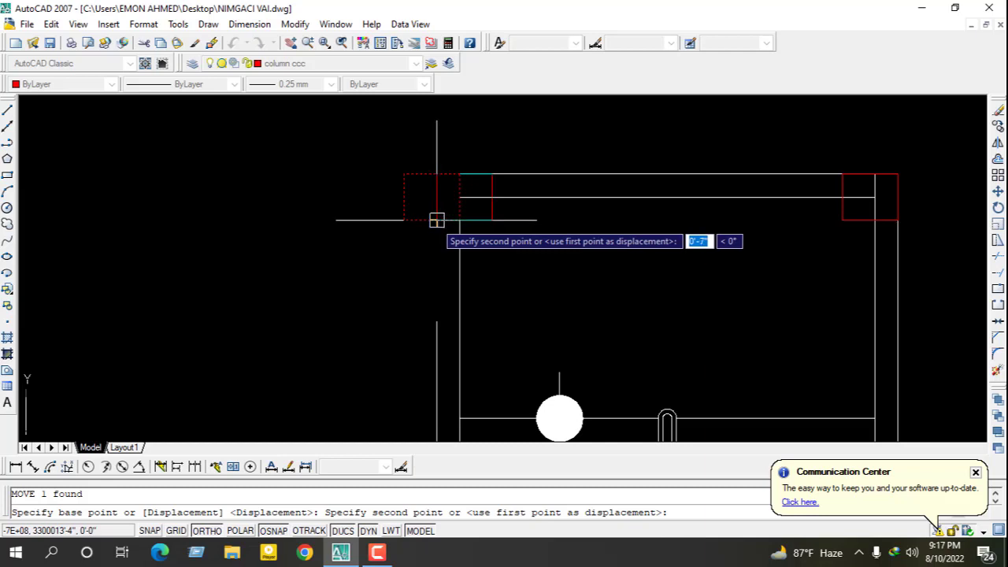
key("Escape")
scroll(513, 243, "down", 2)
Step: Trim the wall line segment running inside the right column
type("c")
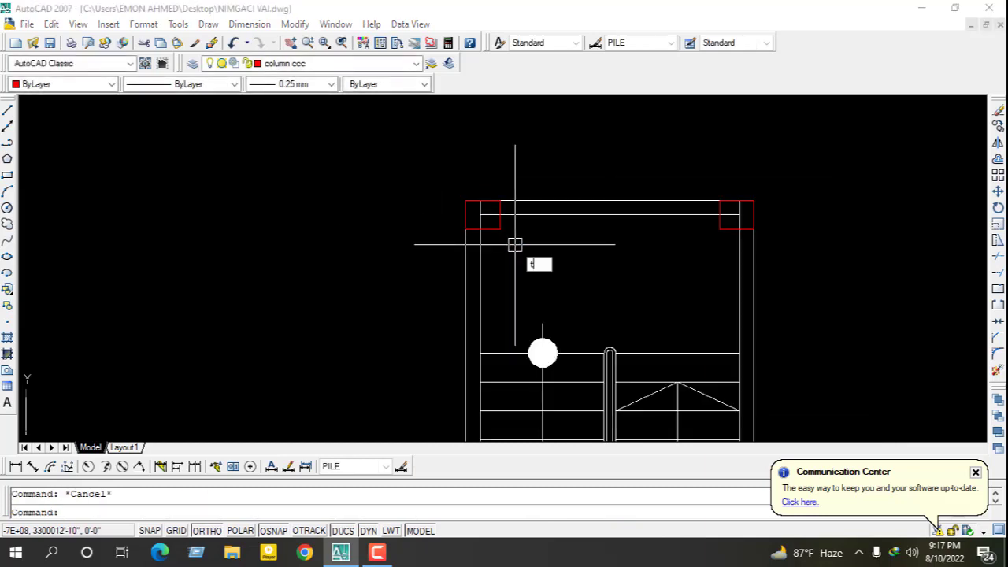
key("Return")
key("Return")
scroll(490, 226, "up", 3)
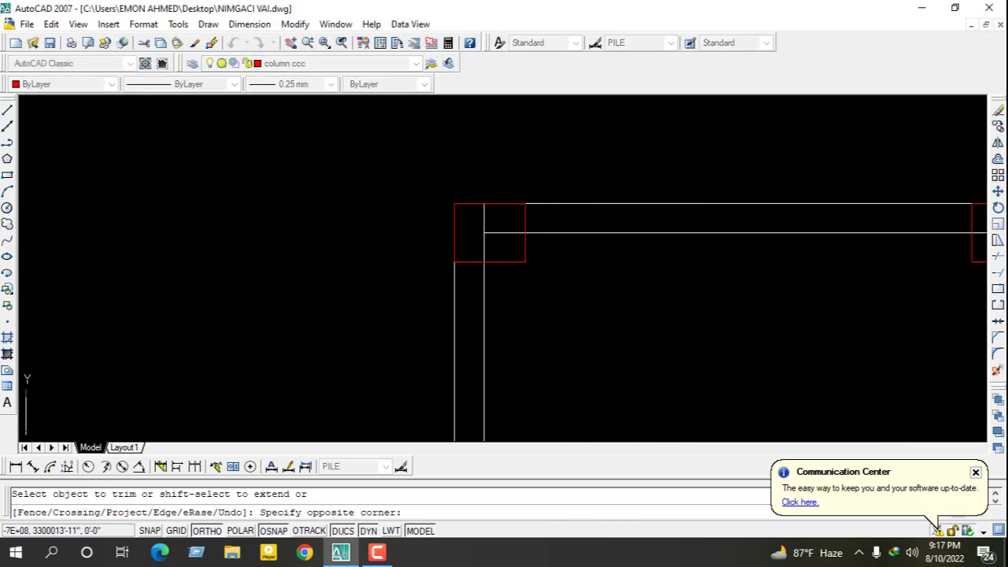
scroll(552, 226, "down", 3)
scroll(705, 227, "up", 3)
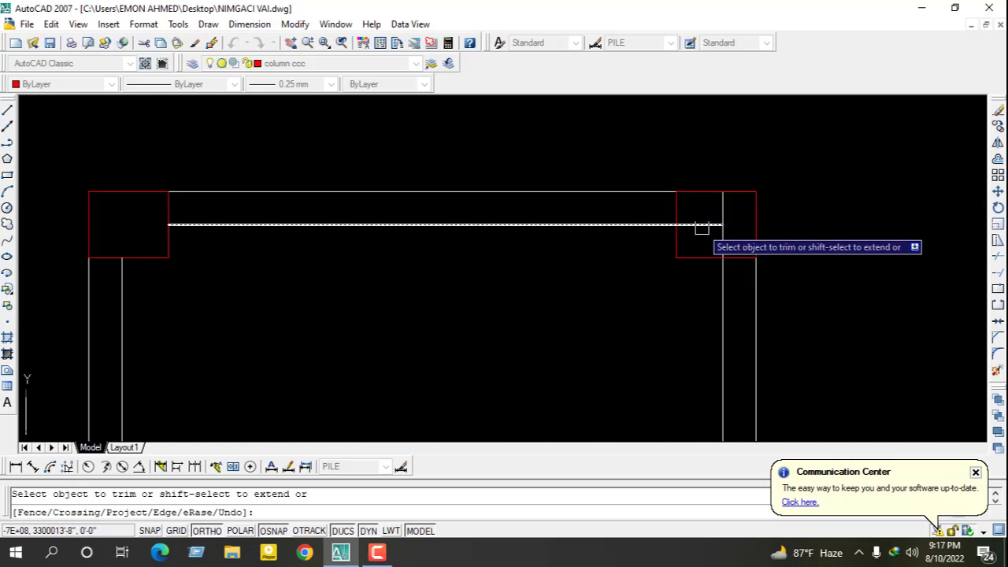
left_click(713, 224)
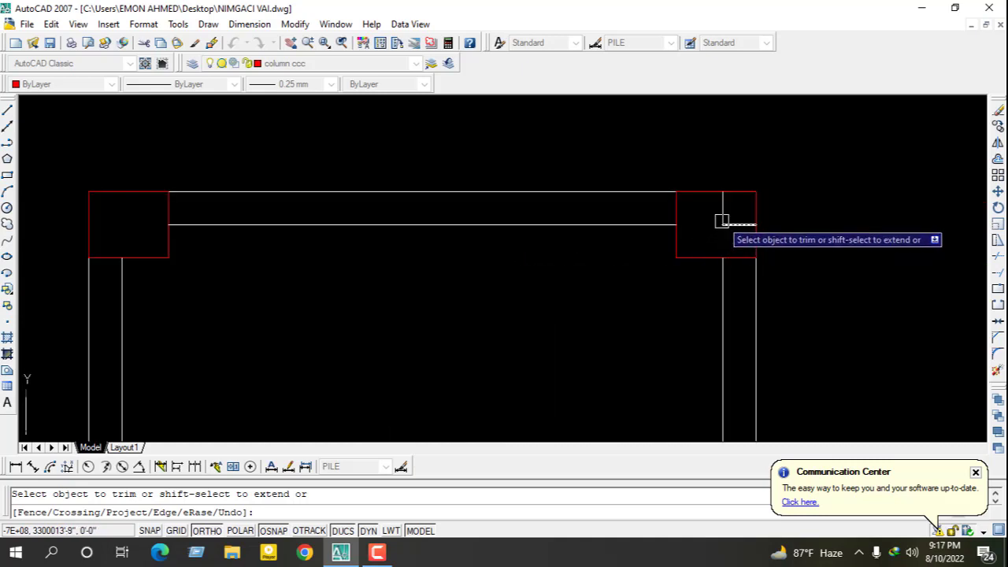
key("Escape")
Step: Crossing-select and erase the leftover lines inside the right column
left_click(733, 212)
left_click(704, 231)
key("Delete")
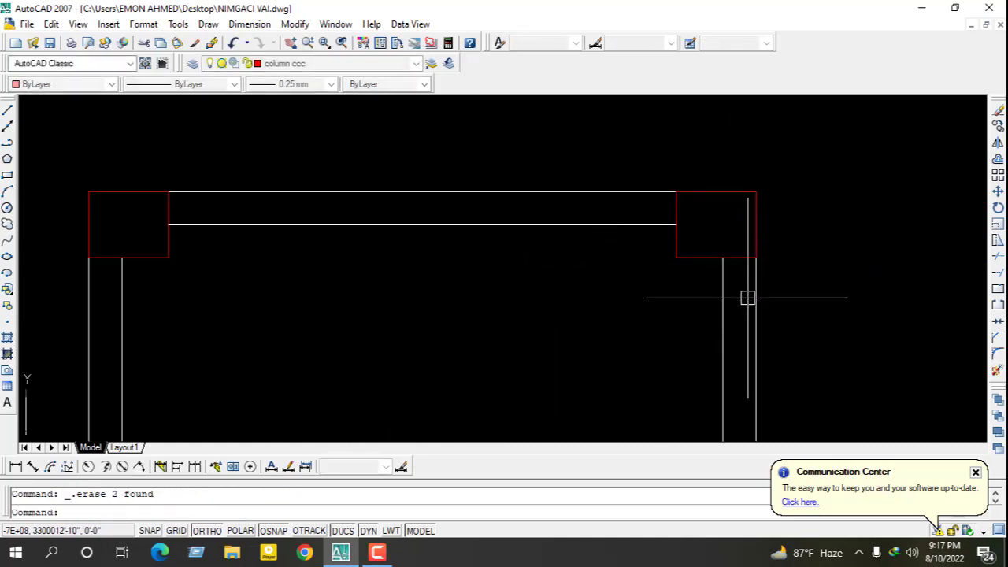
left_click(748, 294)
key("Escape")
Step: Try grip stretches on the right edge line and the top wall line's end
left_click(756, 200)
left_click(756, 192)
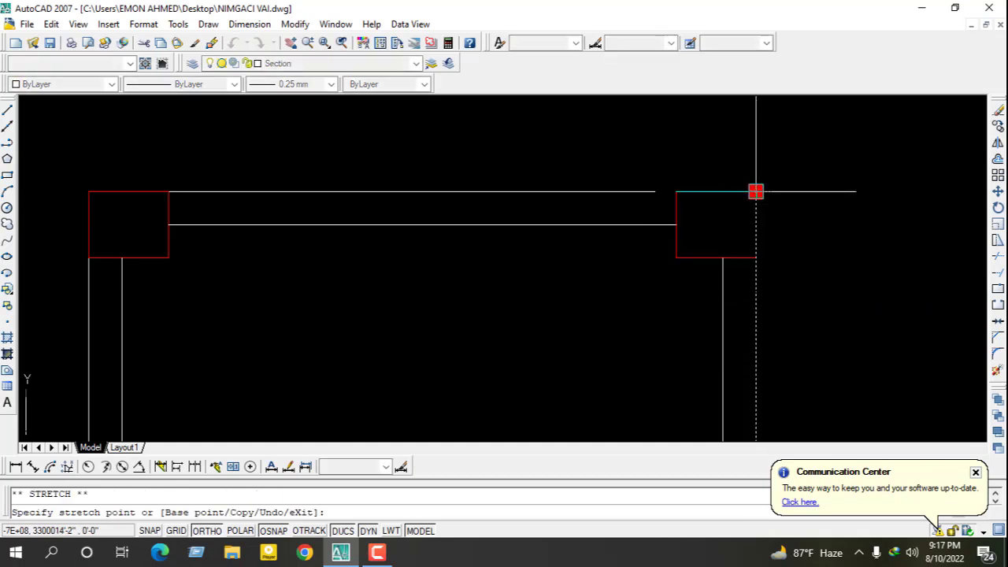
key("Escape")
left_click(648, 190)
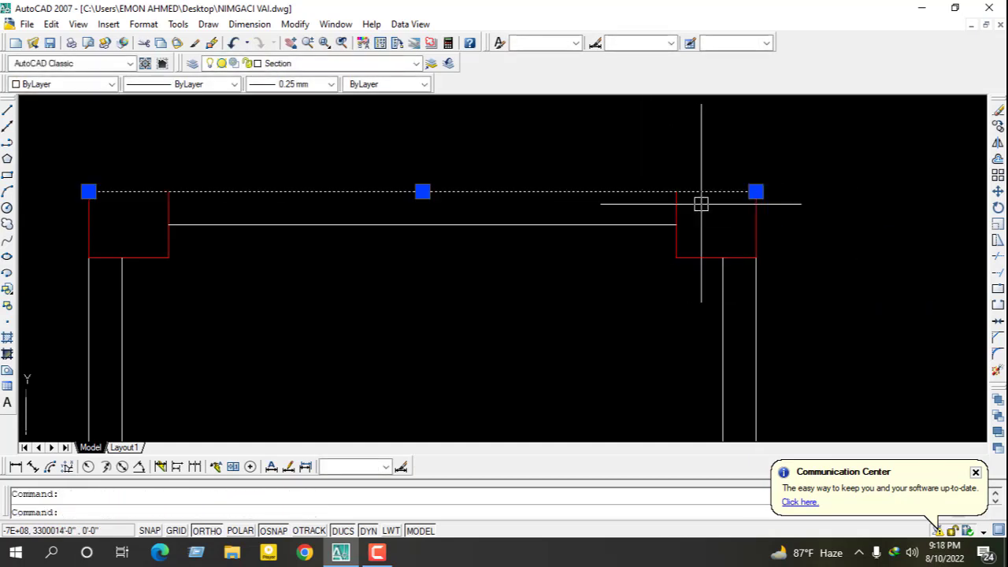
left_click(756, 192)
key("Escape")
key("Escape")
Step: Try grip stretches at the left column's top corner and the vertical wall line
scroll(444, 241, "down", 3)
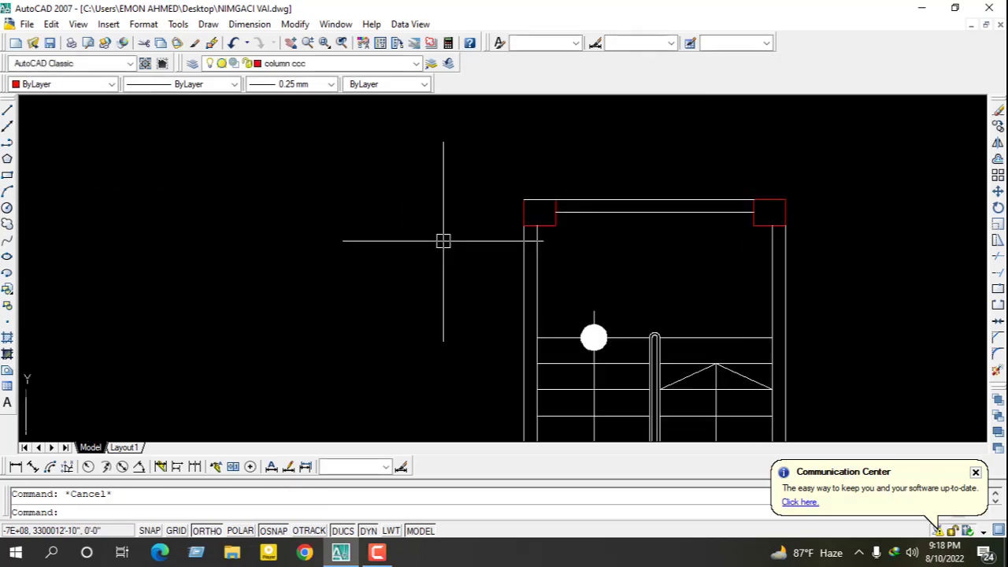
scroll(443, 241, "up", 3)
left_click(599, 162)
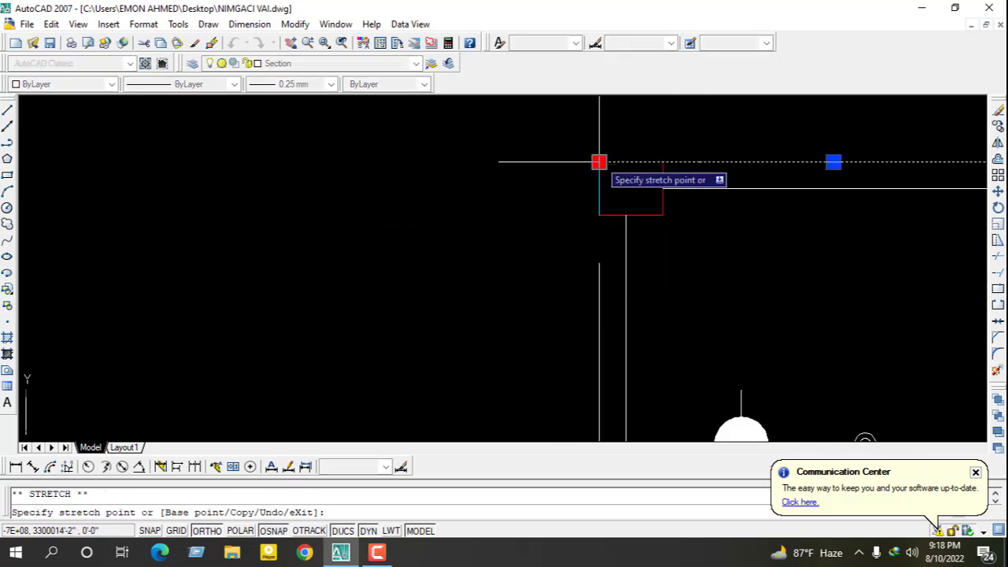
key("Escape")
key("Escape")
left_click(594, 260)
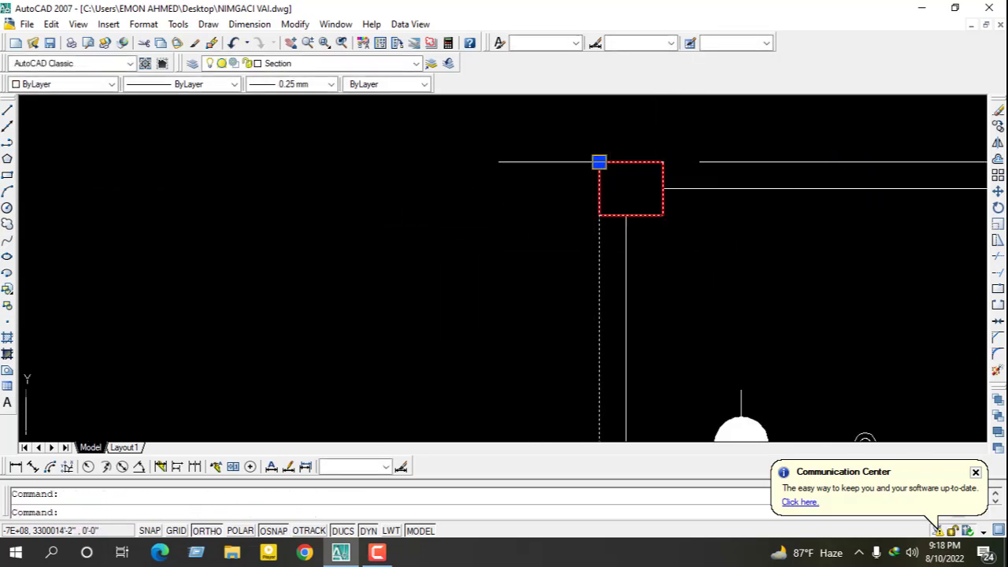
left_click(600, 162)
key("Escape")
key("Escape")
Step: Zoom around the stair's upper end, starting and then cancelling an Extend command
scroll(504, 242, "down", 3)
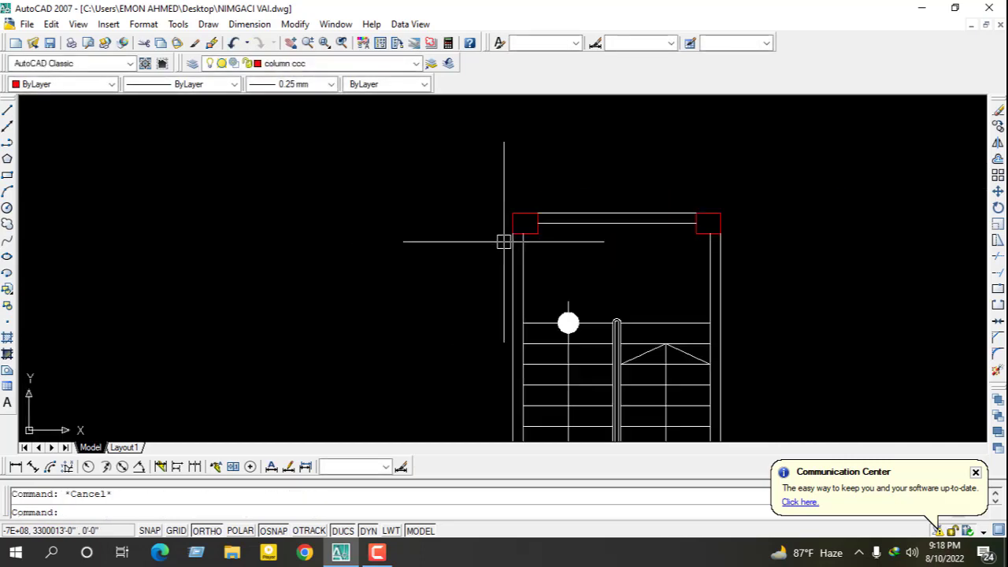
scroll(504, 241, "down", 2)
scroll(578, 234, "up", 1)
scroll(556, 256, "up", 3)
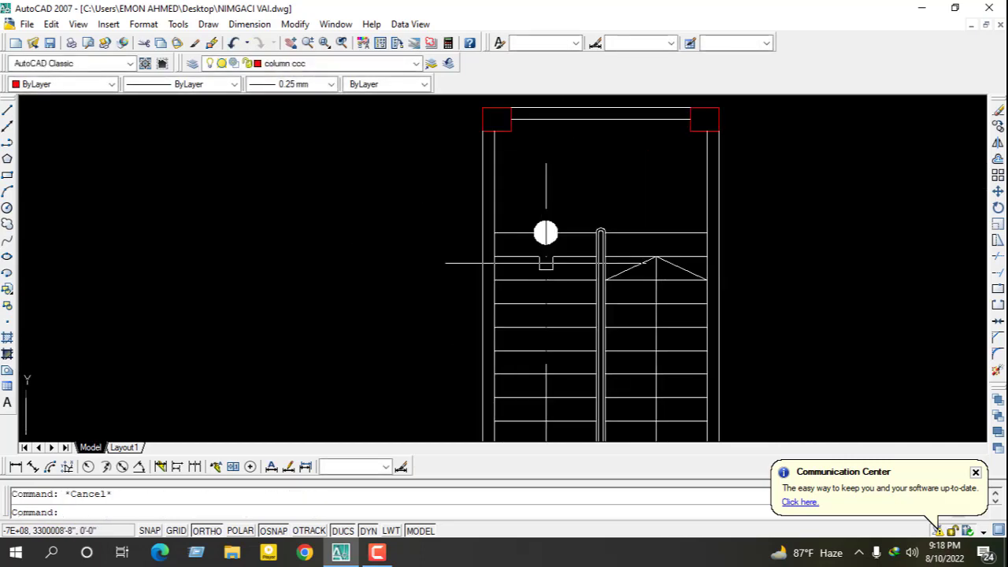
scroll(547, 265, "down", 3)
scroll(567, 268, "up", 2)
scroll(551, 247, "down", 2)
scroll(536, 236, "up", 1)
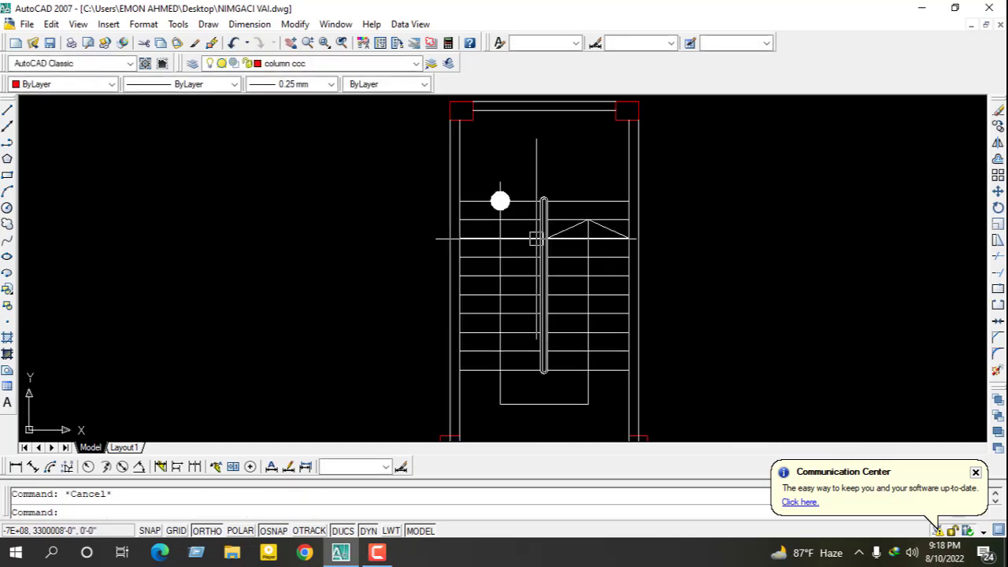
scroll(533, 220, "up", 2)
scroll(509, 264, "down", 2)
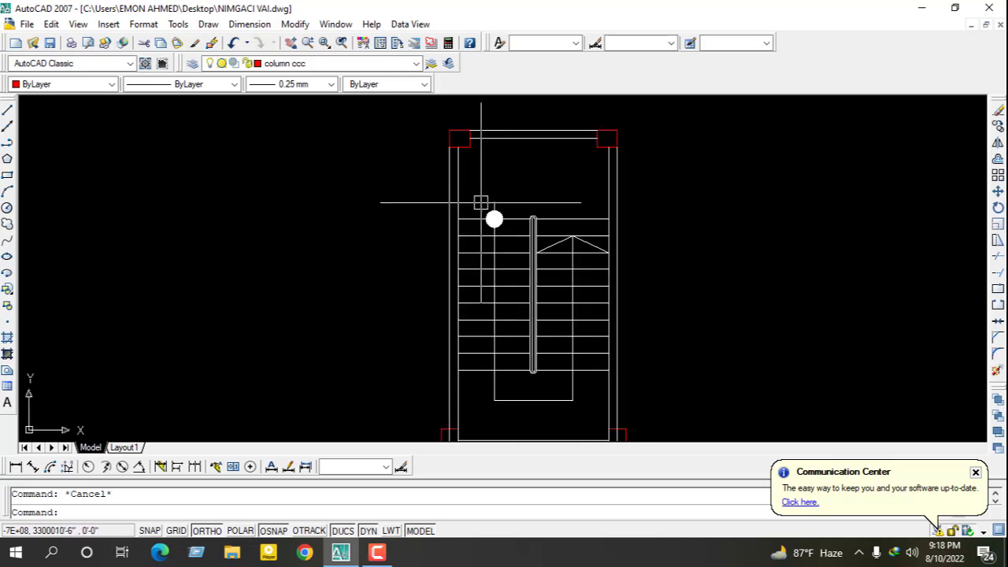
scroll(481, 202, "down", 2)
scroll(482, 200, "up", 3)
type("ex")
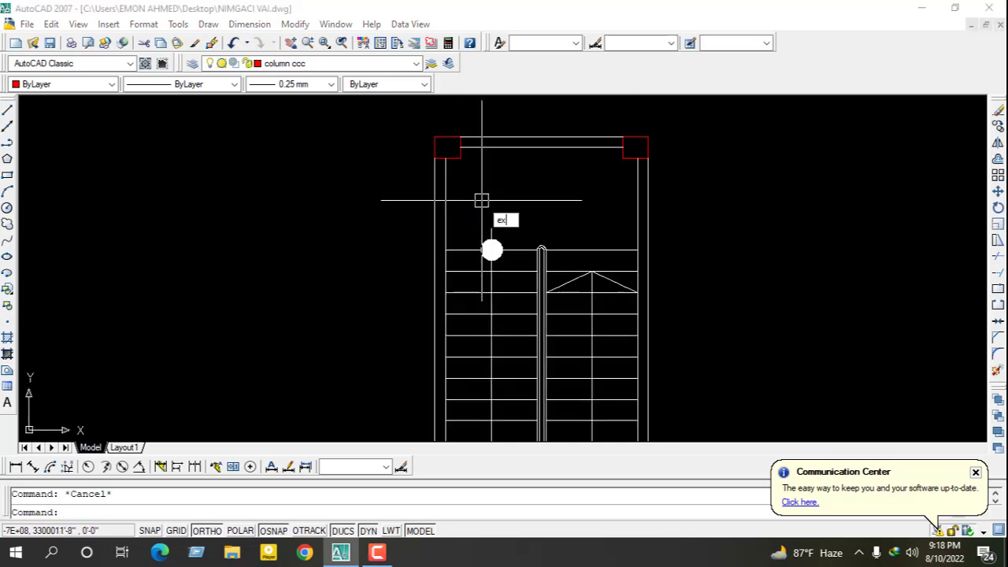
key("Return")
key("Escape")
key("Escape")
Step: Offset the top-right and top-left red column squares outward by 40
scroll(471, 204, "up", 1)
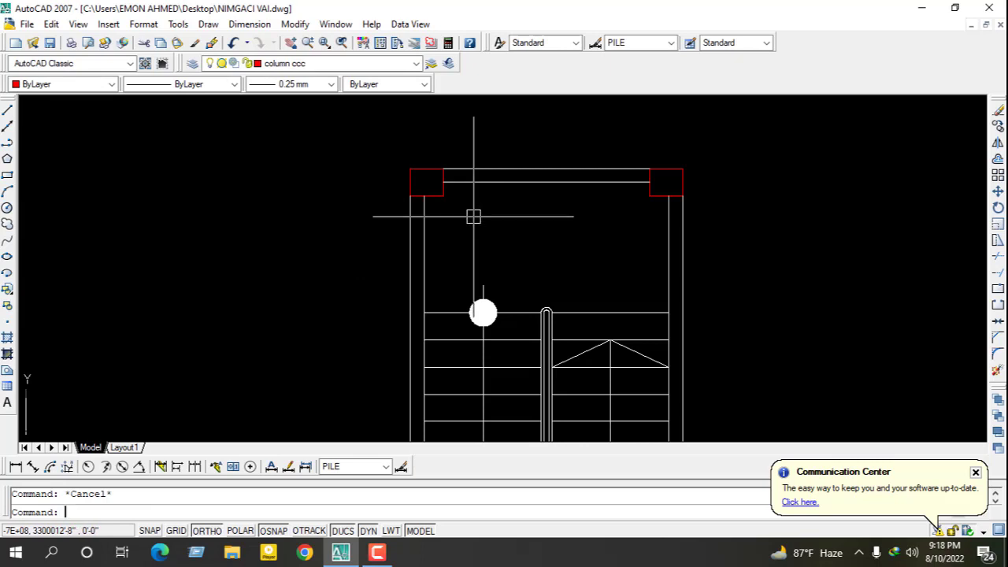
type("o")
key("Return")
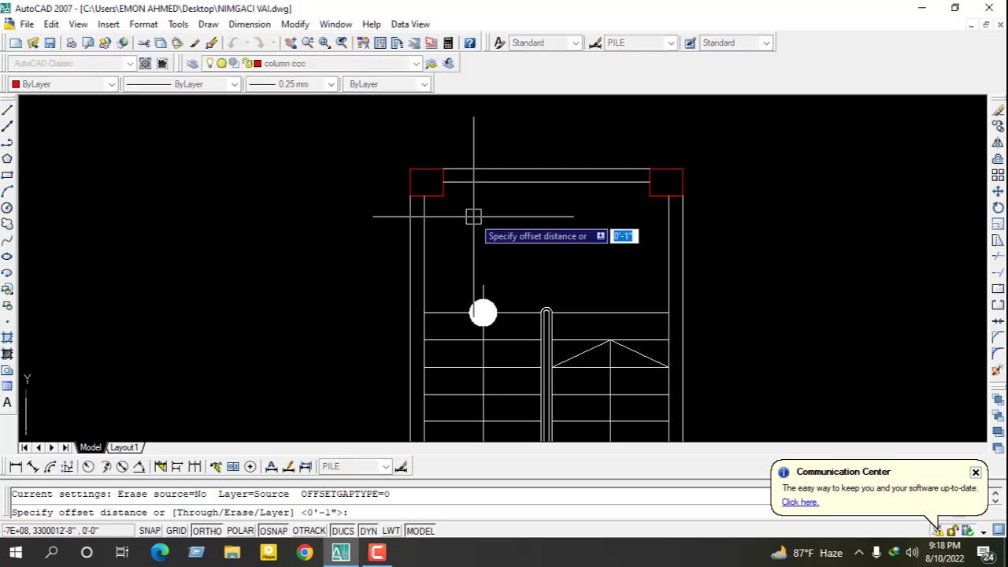
type("40")
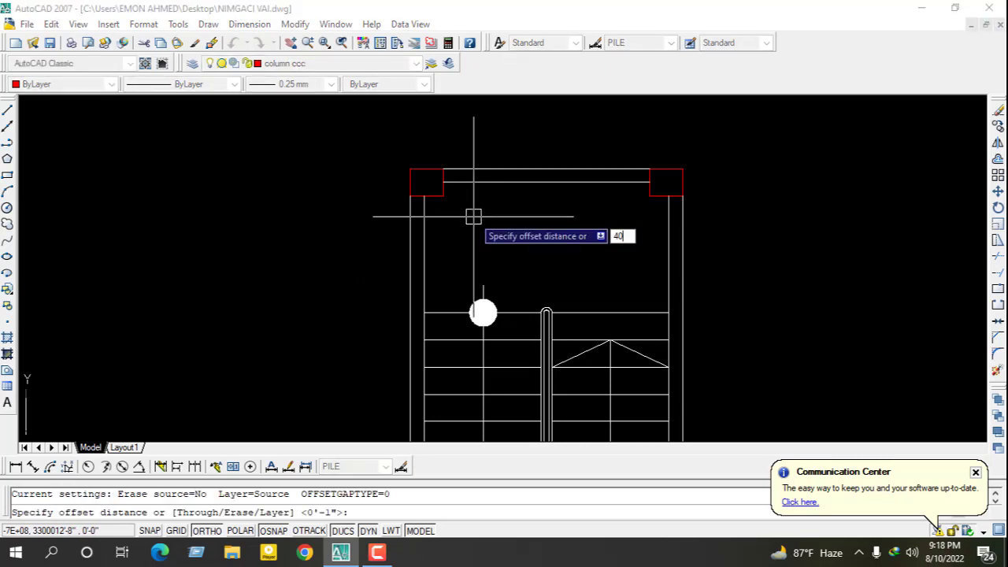
key("Return")
left_click(646, 198)
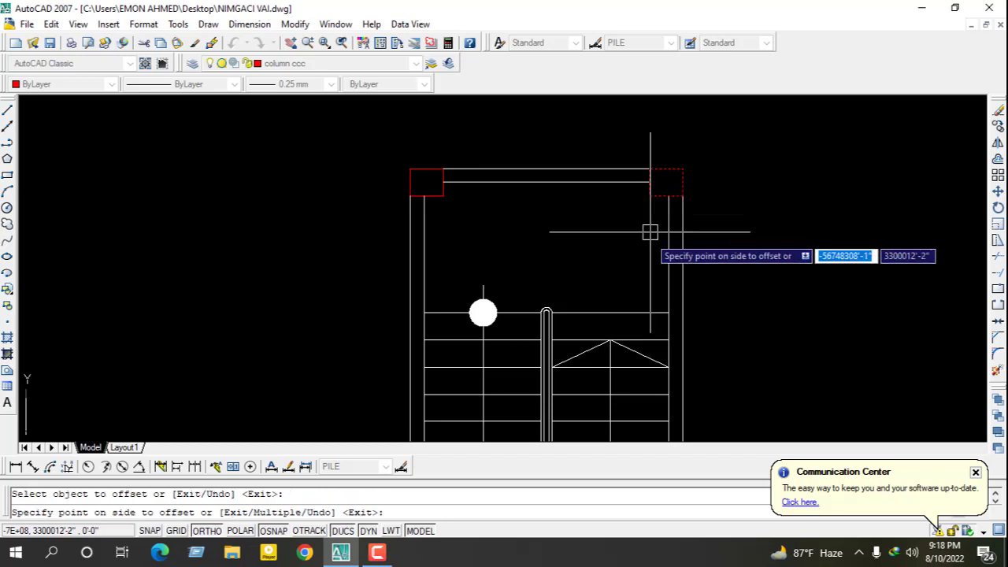
left_click(648, 234)
left_click(444, 200)
left_click(450, 249)
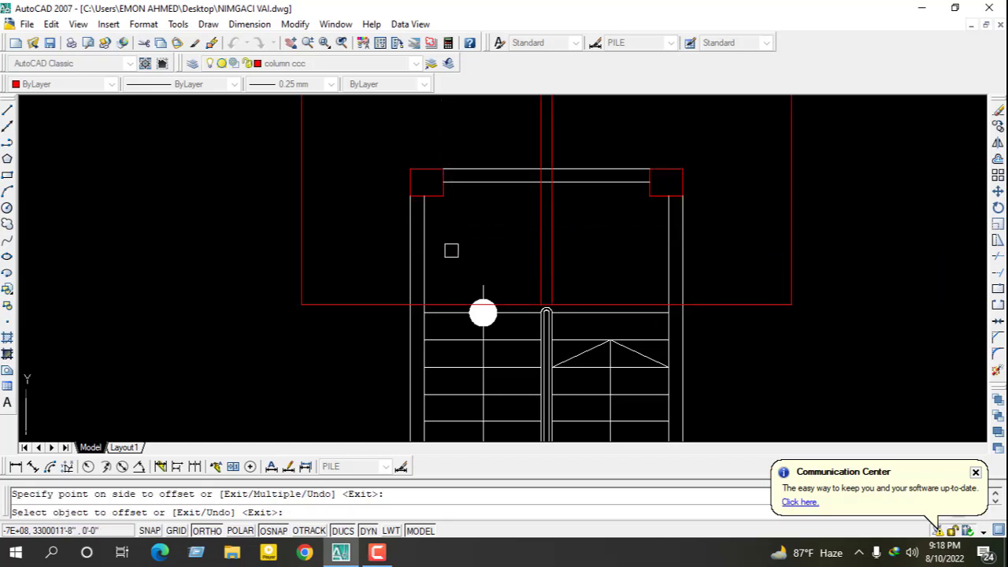
key("Escape")
key("Escape")
type("tr")
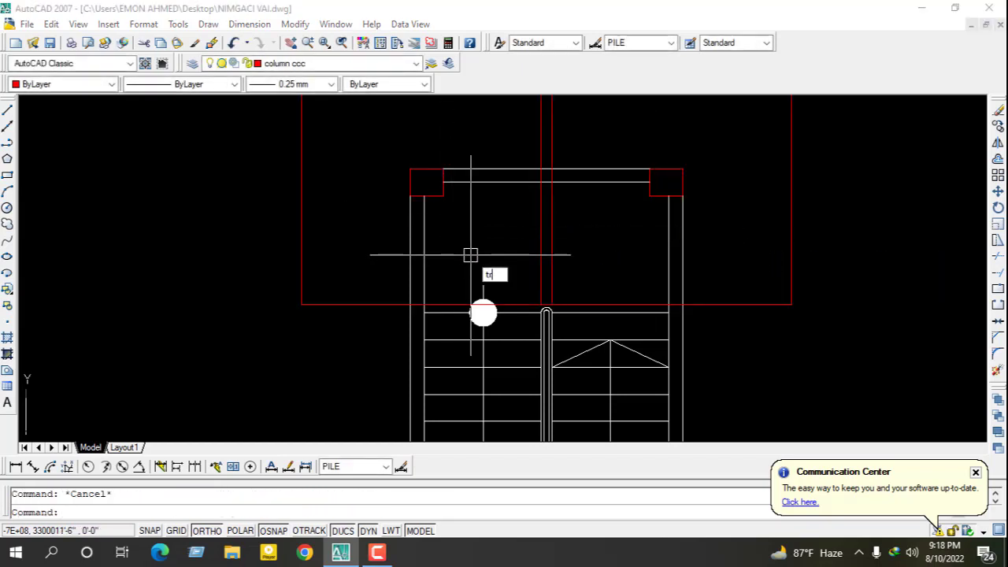
Step: Trim the red guide segments and the side-wall portions above the guide line
key("Return")
key("Return")
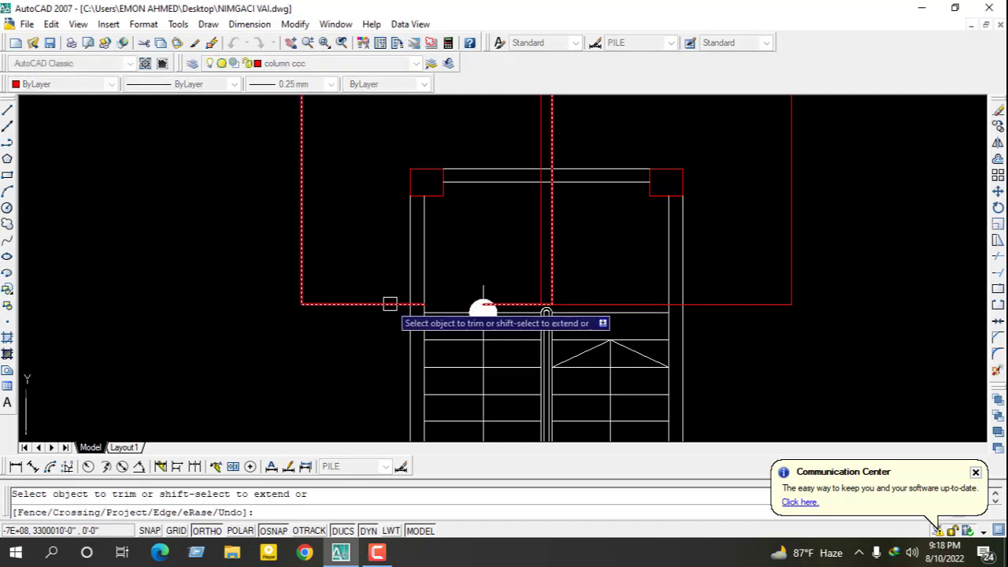
left_click(390, 304)
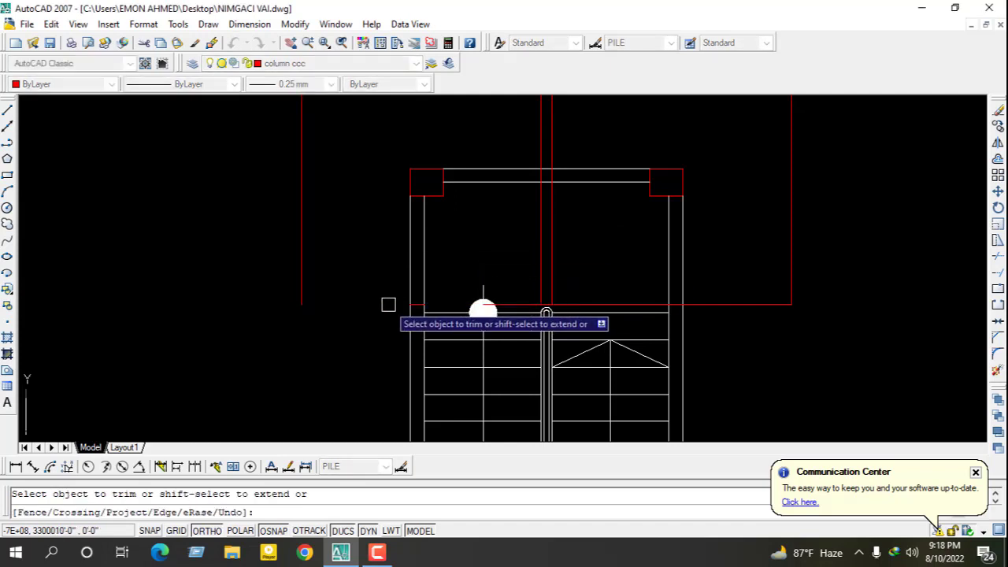
left_click(620, 303)
left_click(720, 303)
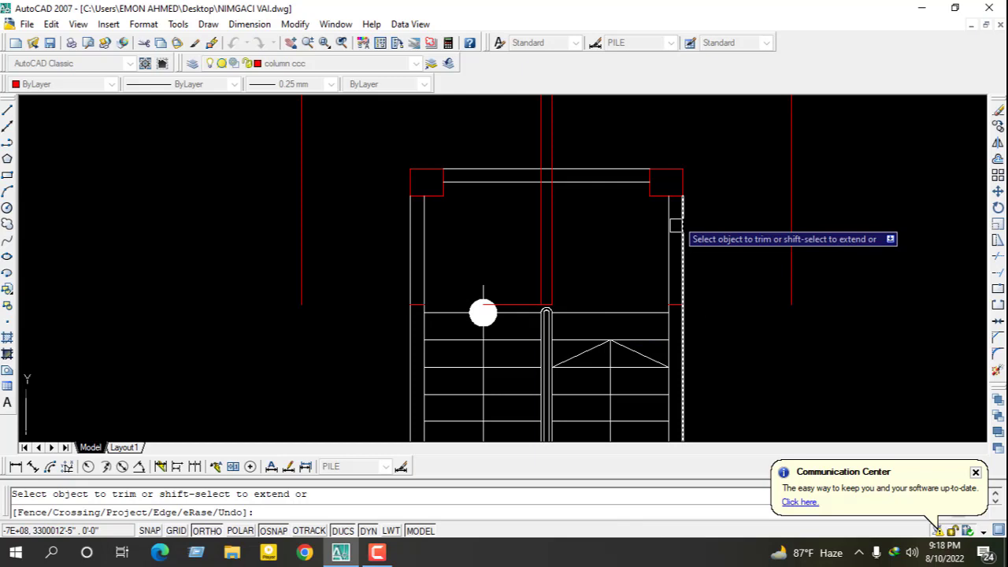
left_click(720, 245)
left_click(621, 276)
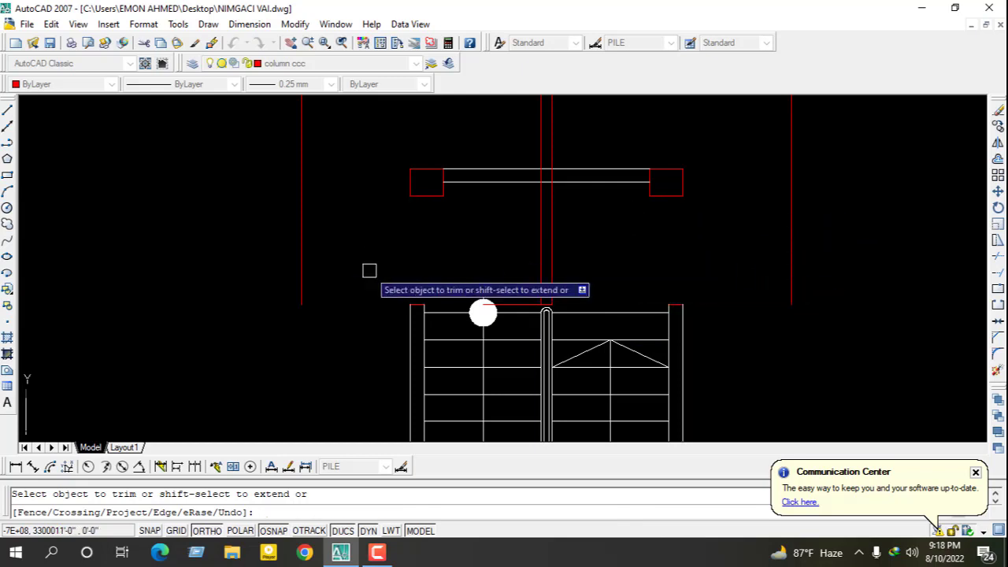
key("Escape")
Step: Window-select the leftover red guide lines and erase them
left_click(591, 247)
left_click(514, 293)
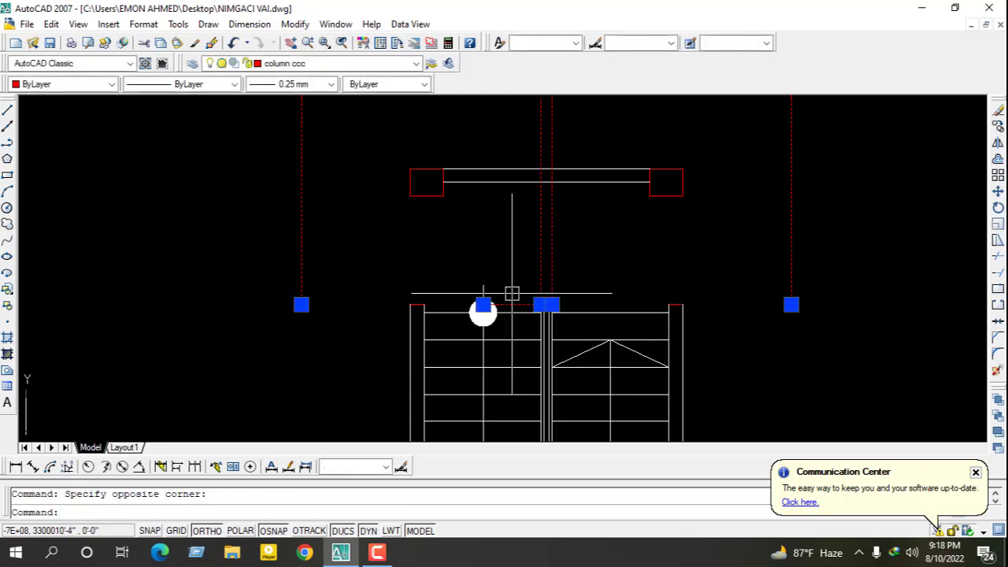
key("Delete")
Step: Zoom around the stair's bottom, starting and then cancelling a Trim command
scroll(607, 211, "down", 3)
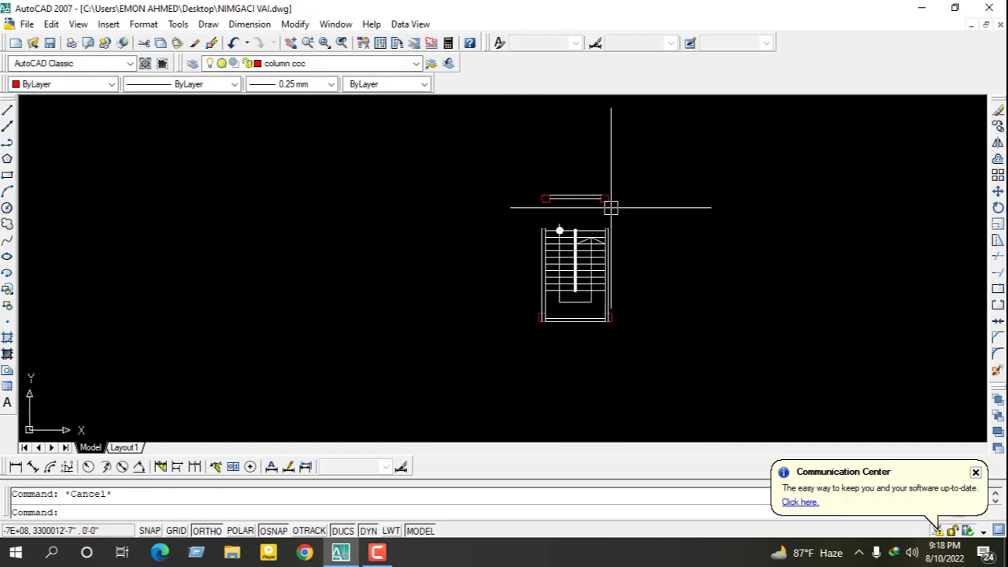
scroll(602, 227, "up", 1)
scroll(572, 245, "down", 2)
scroll(551, 288, "up", 2)
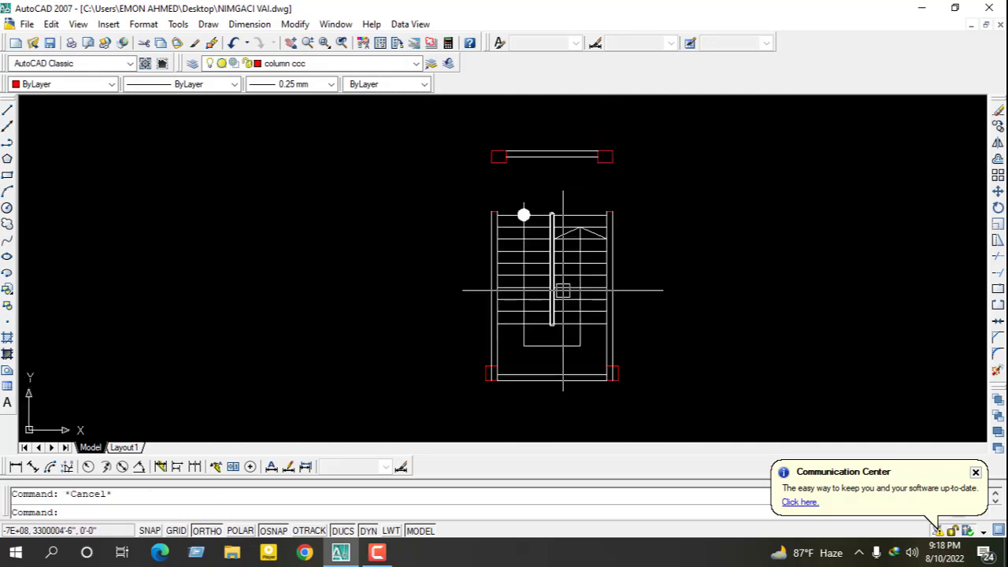
scroll(551, 307, "down", 2)
scroll(528, 345, "up", 3)
scroll(528, 346, "up", 3)
scroll(495, 376, "up", 2)
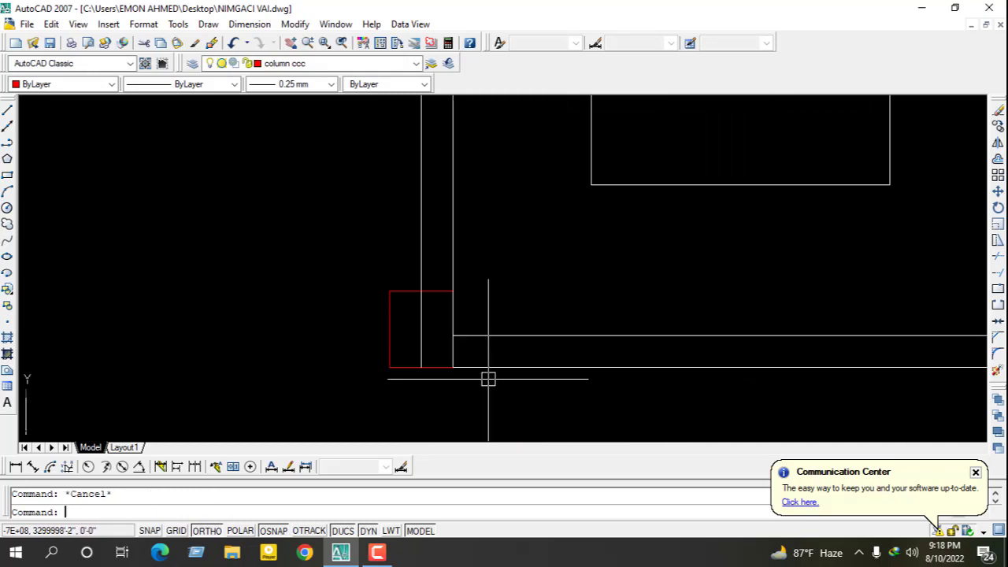
type("tr")
key("Return")
key("Return")
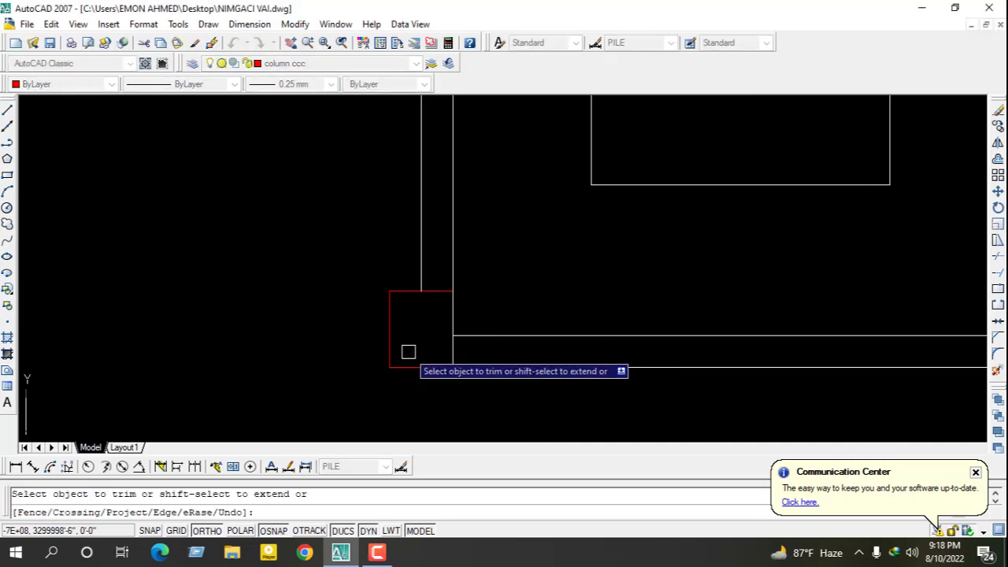
scroll(407, 352, "down", 2)
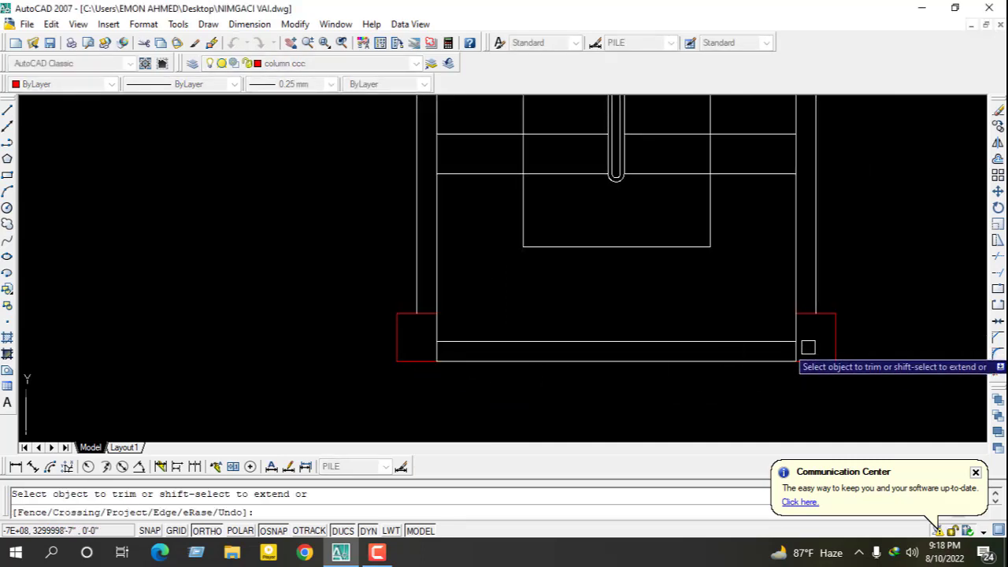
key("Escape")
scroll(793, 354, "up", 3)
Step: Pull the bottom landing line's right end back to the lower-right column edge
left_click(764, 370)
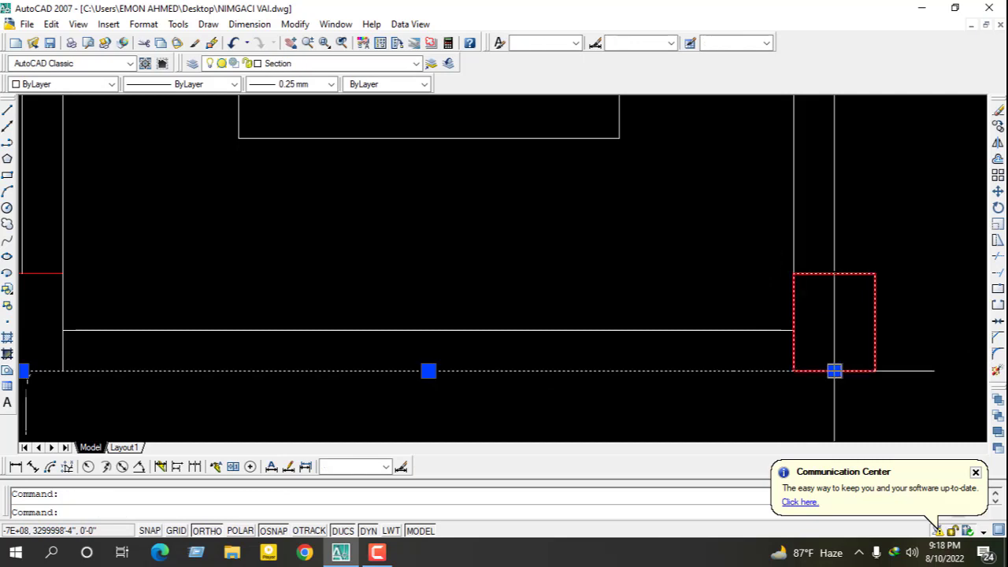
left_click(835, 370)
left_click(794, 370)
key("Escape")
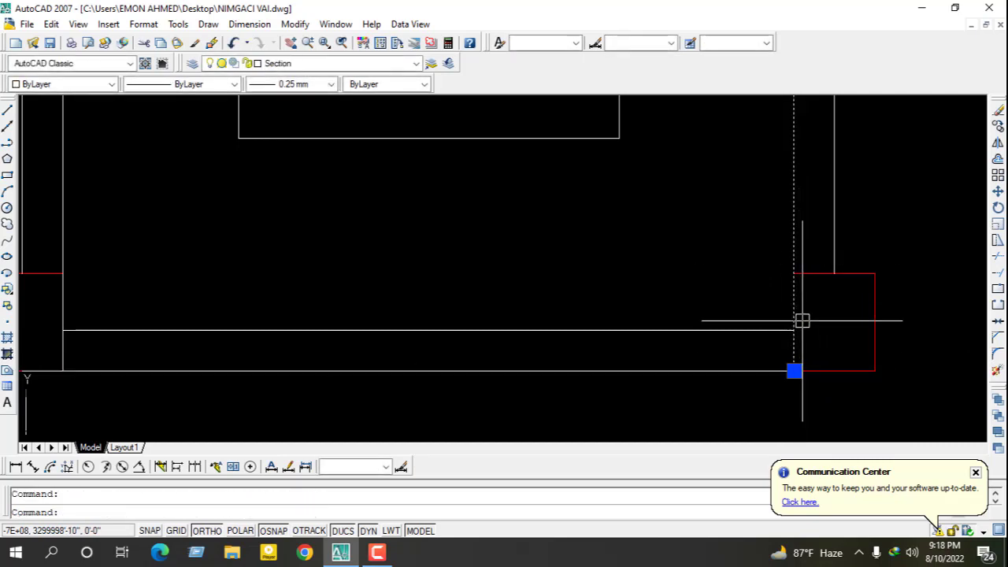
Step: Try grip-stretching the column corner and the left column lines, cancelling each attempt
left_click(794, 371)
key("Escape")
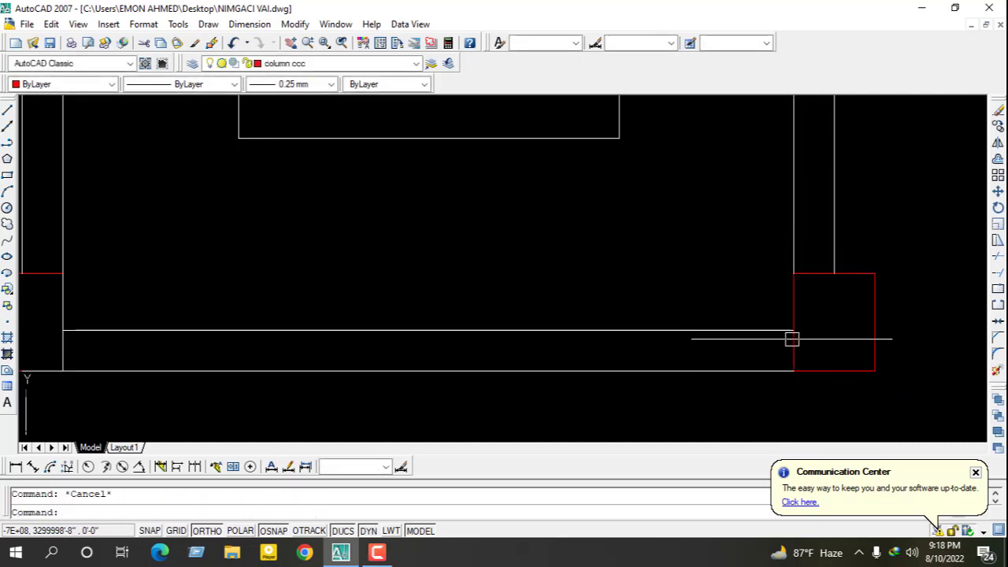
scroll(792, 337, "down", 4)
scroll(548, 331, "up", 4)
left_click(471, 259)
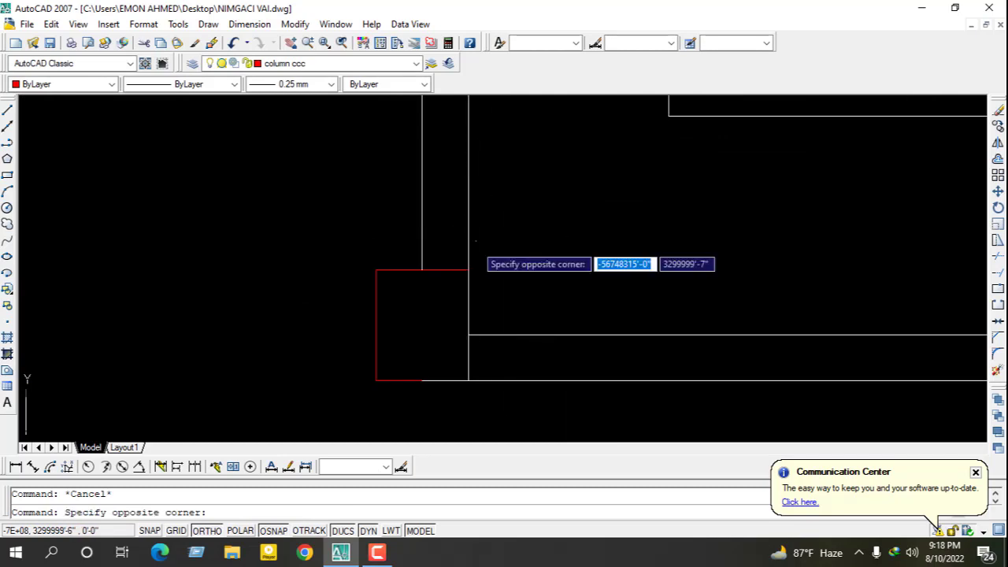
key("Escape")
left_click(468, 301)
left_click(468, 380)
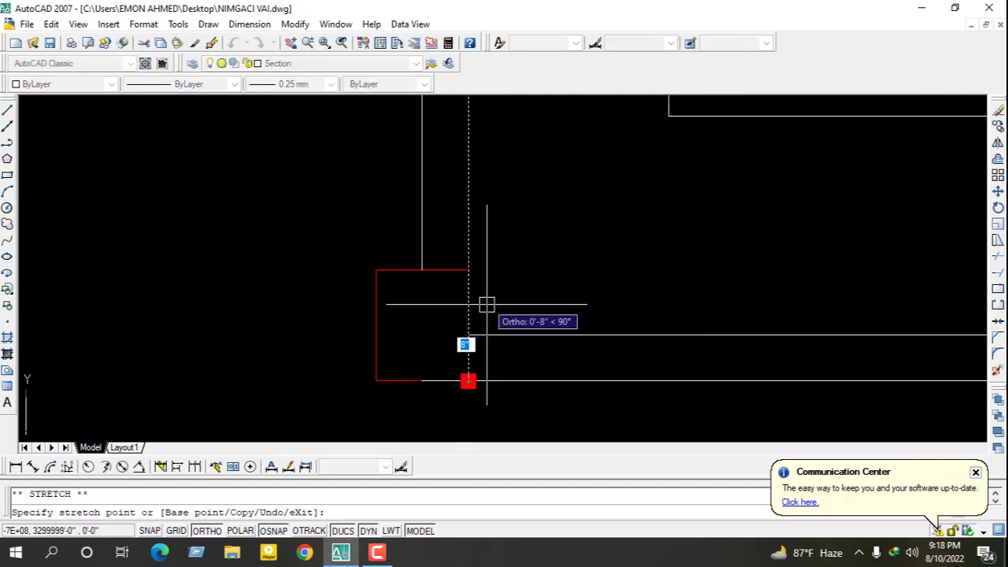
key("Escape")
key("Escape")
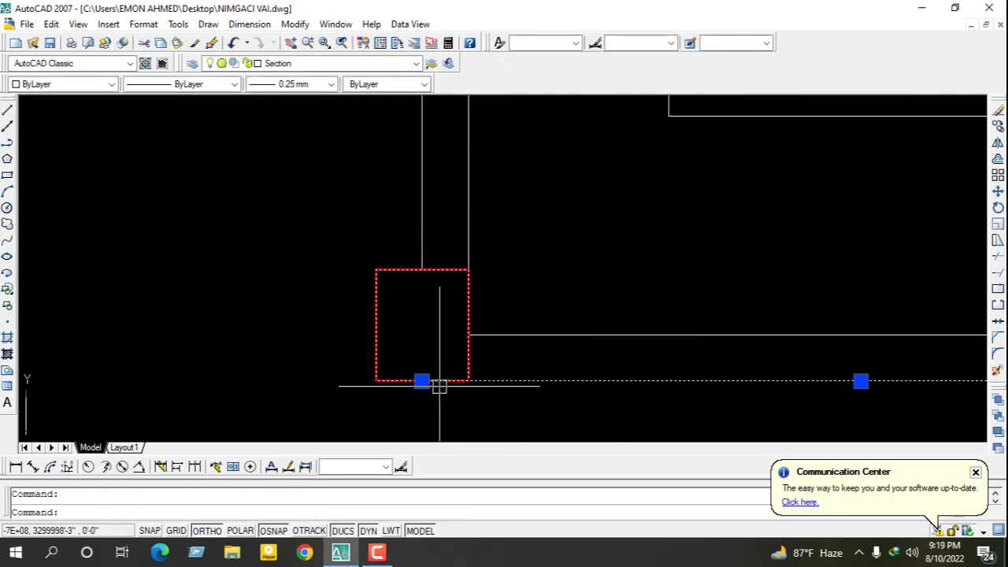
left_click(422, 380)
key("Escape")
key("Escape")
scroll(409, 362, "down", 3)
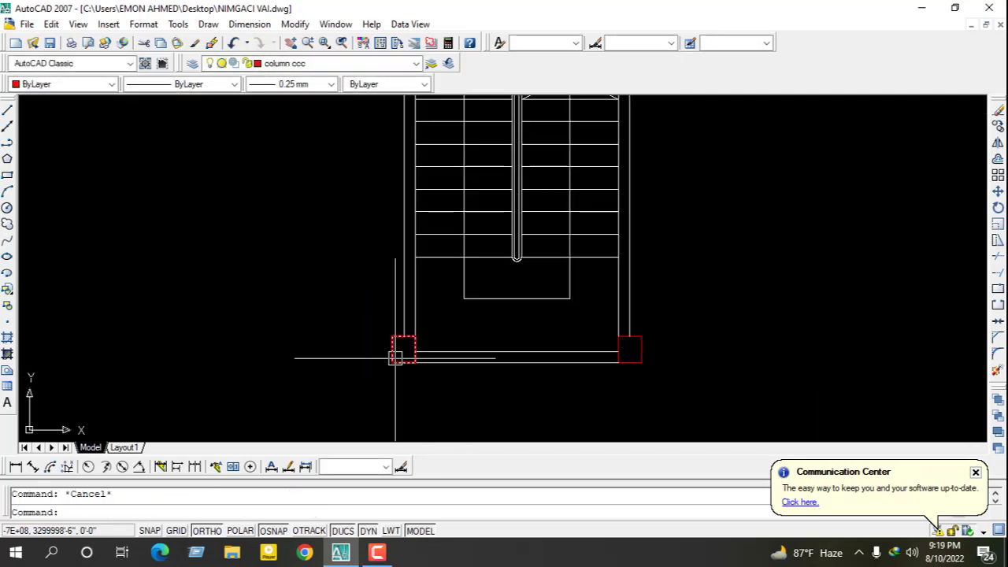
scroll(432, 359, "down", 2)
scroll(431, 358, "up", 3)
Step: Crossing-select the left flight's treads and move them onto the Stair layer
scroll(460, 297, "down", 2)
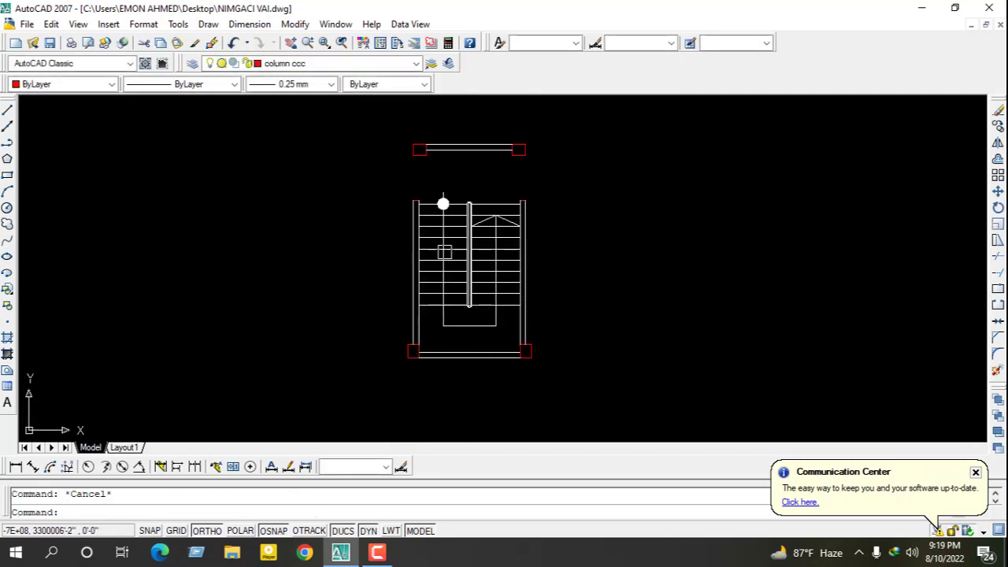
scroll(452, 168, "up", 3)
left_click(472, 139)
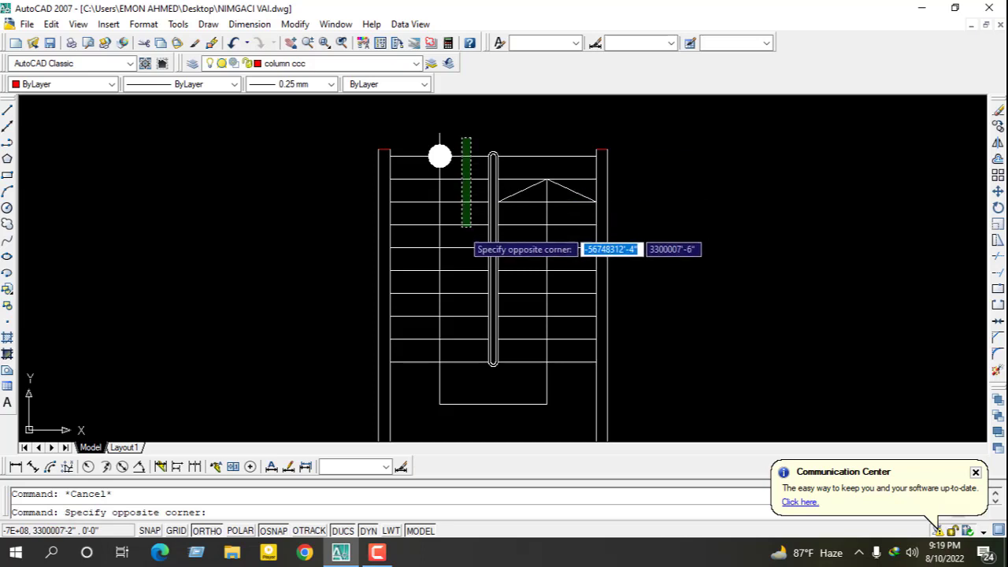
left_click(454, 398)
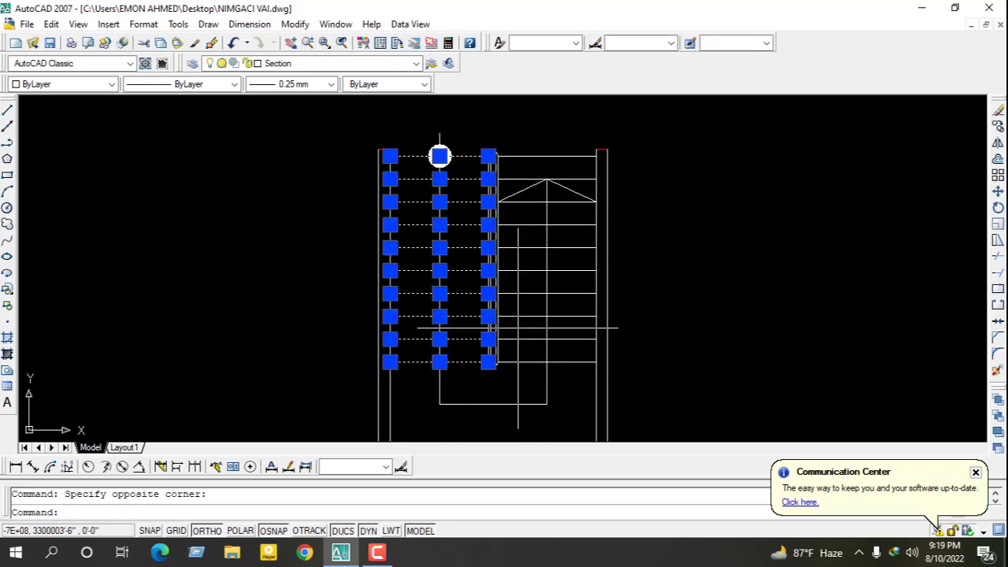
left_click(347, 63)
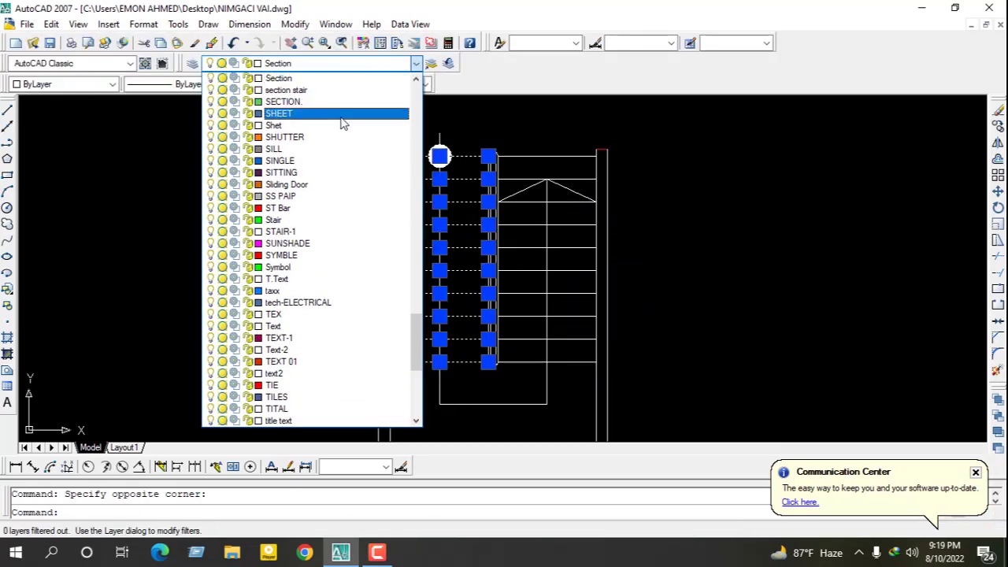
scroll(343, 150, "down", 2)
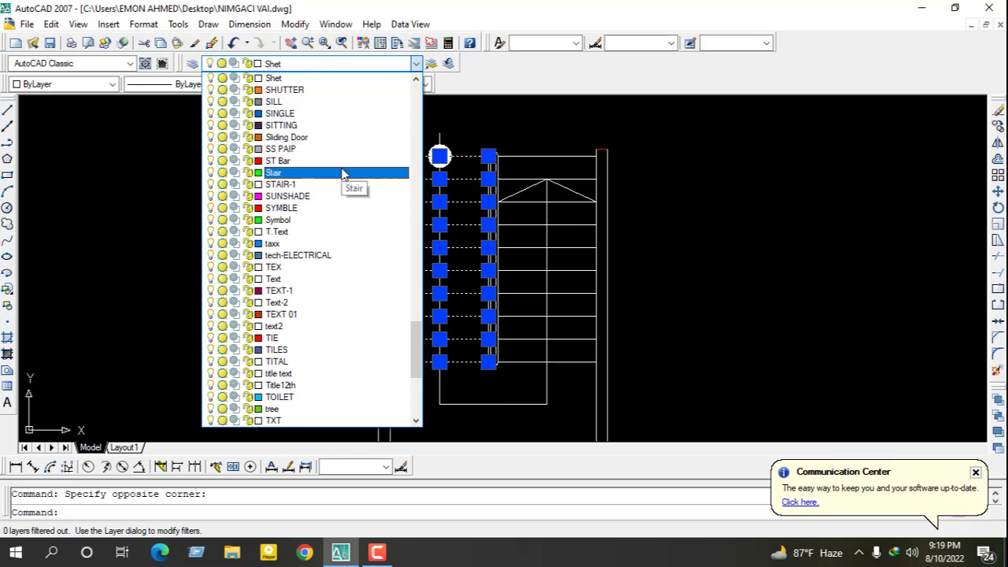
left_click(342, 173)
key("Escape")
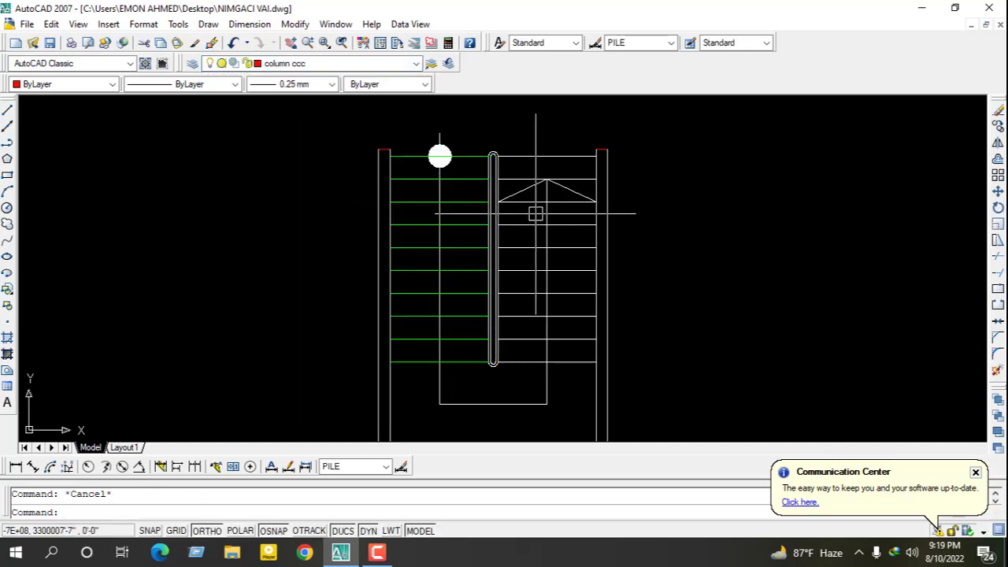
Step: Use MATCHPROP to copy a green tread's Stair-layer properties onto the right flight's tread lines
type("ma")
key("Return")
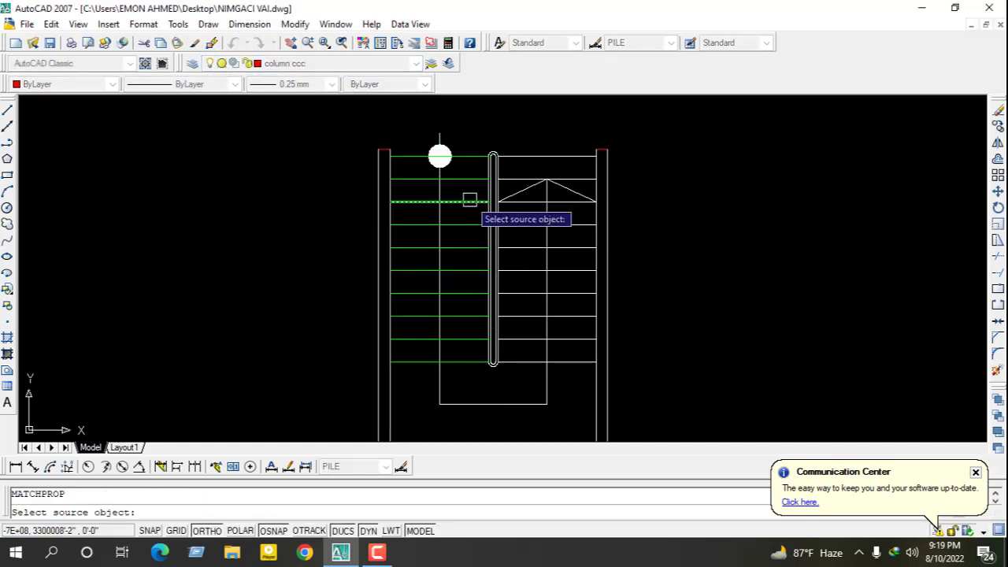
key("Escape")
type("ma")
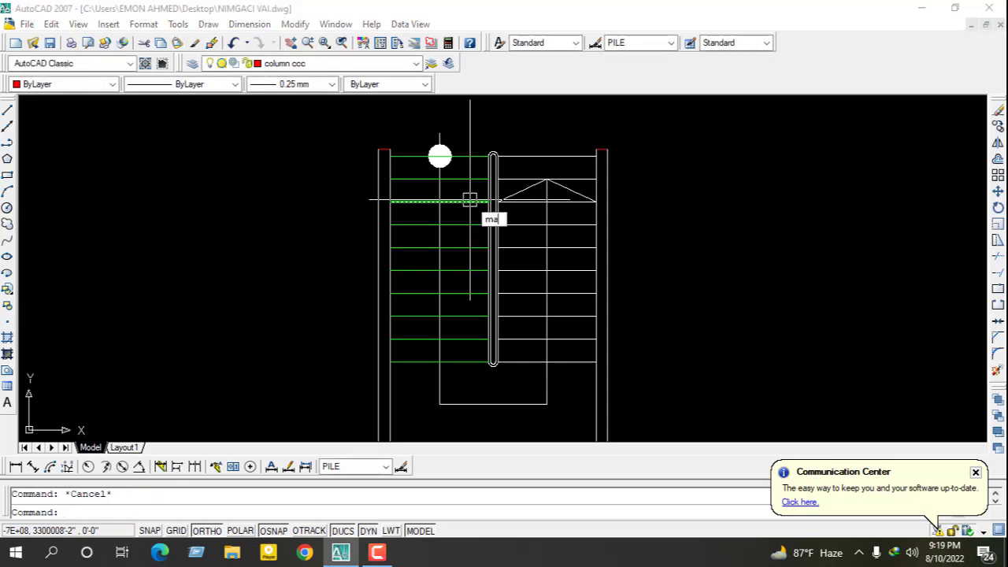
key("Return")
left_click(451, 202)
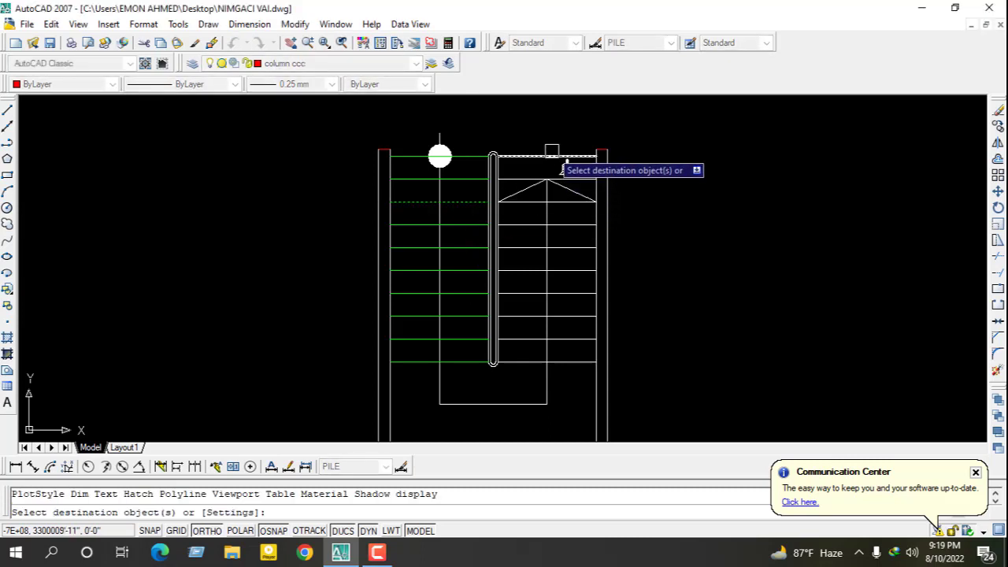
left_click(570, 235)
left_click(564, 378)
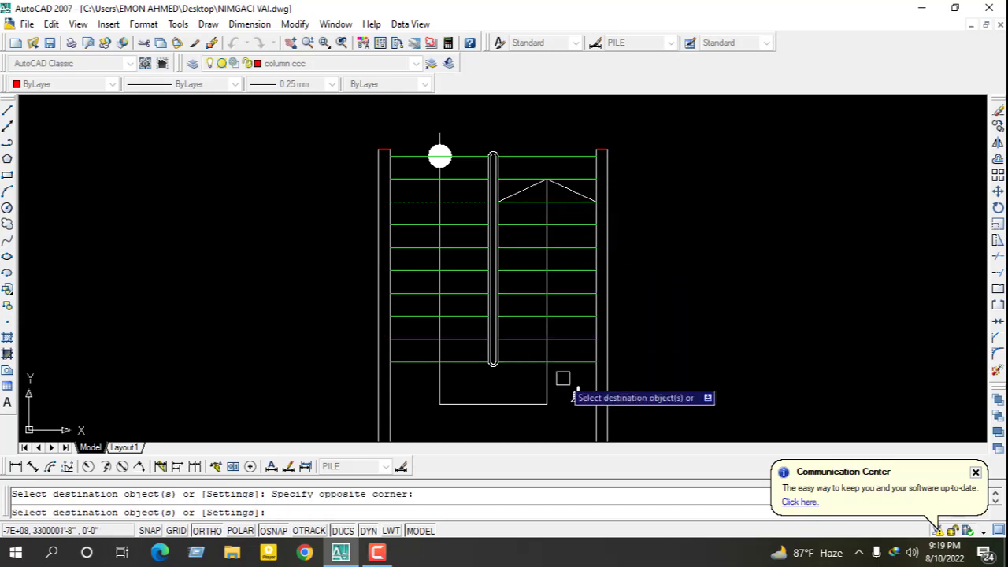
key("Escape")
scroll(559, 187, "up", 3)
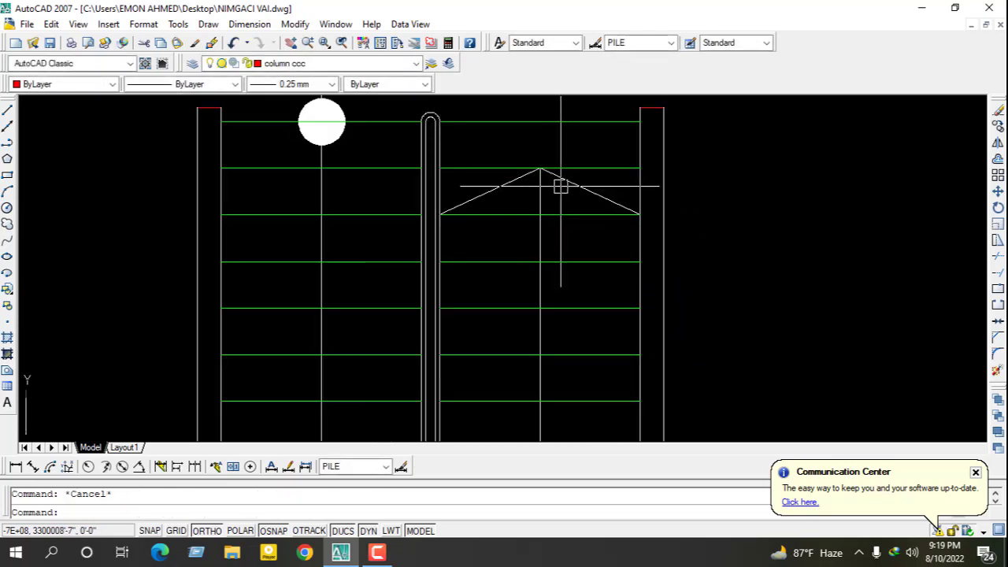
Step: Window-select the centre line, landing lines, arrow lines and circle marker
key("Escape")
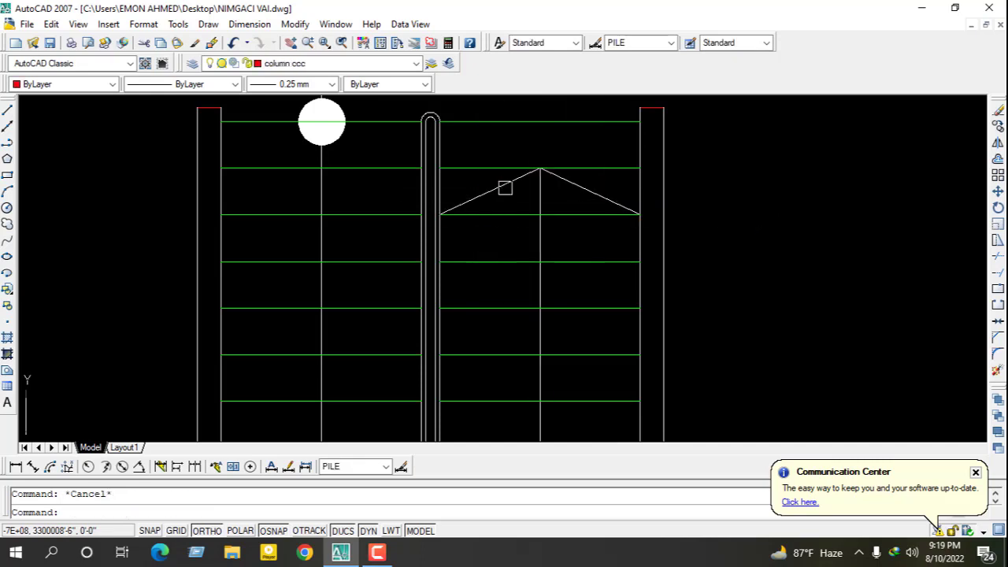
left_click(377, 64)
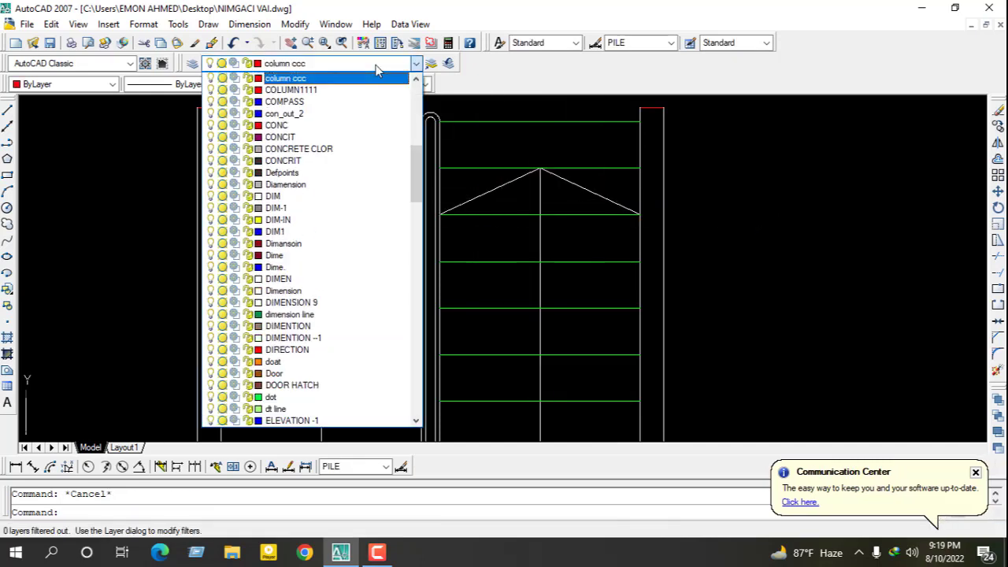
scroll(375, 68, "down", 10)
scroll(357, 106, "down", 10)
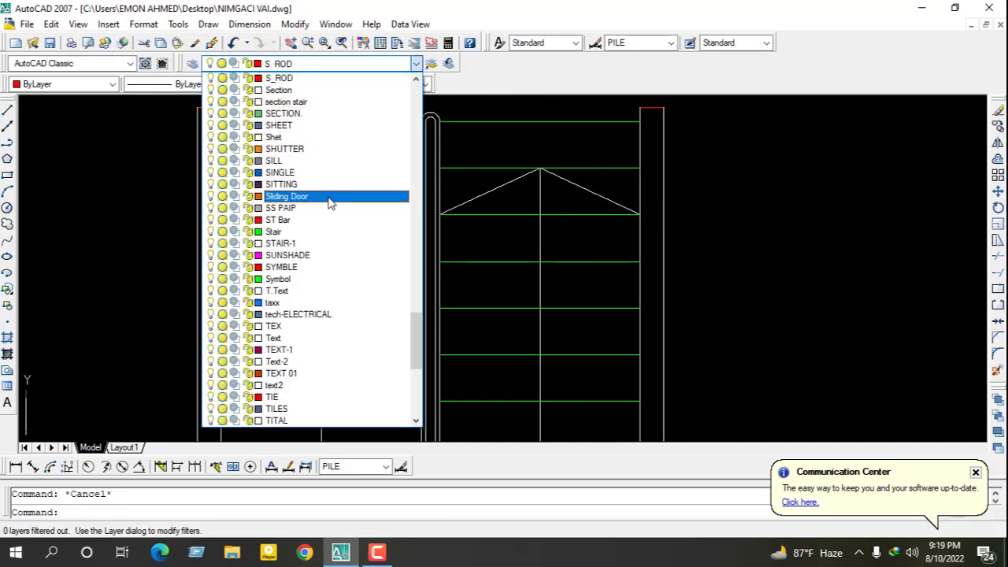
left_click(612, 184)
left_click(613, 186)
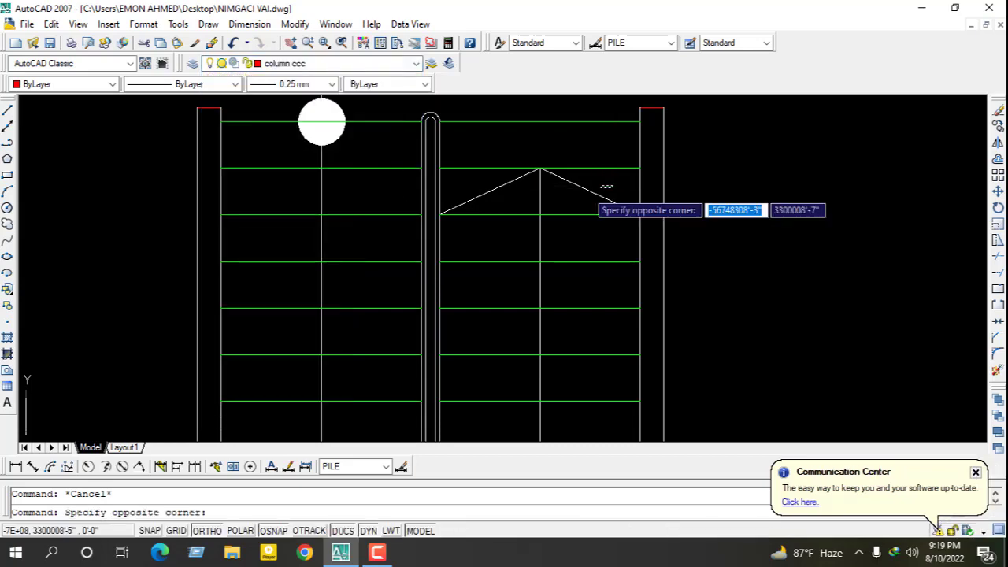
left_click(478, 202)
scroll(576, 169, "down", 3)
scroll(547, 342, "up", 3)
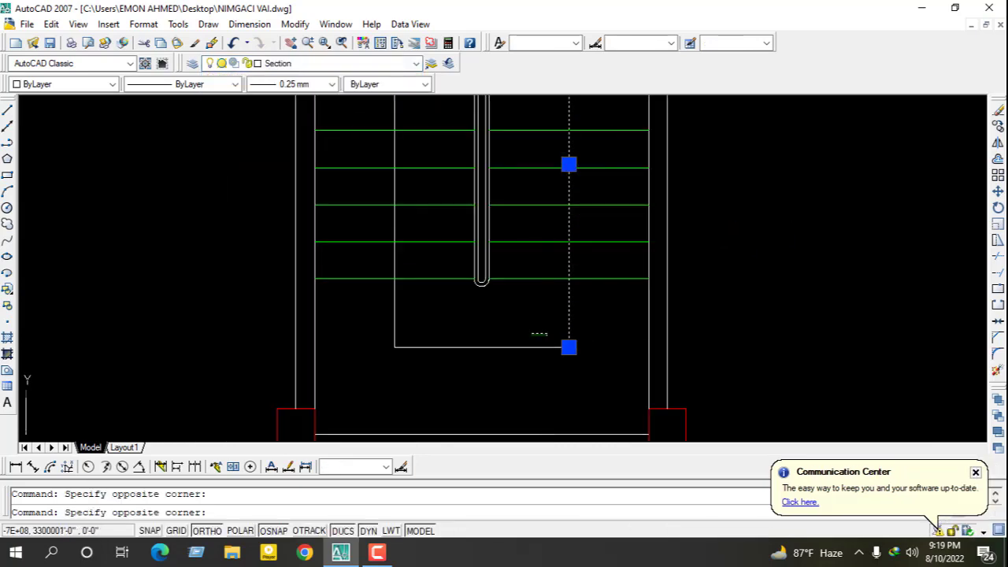
left_click(368, 367)
scroll(368, 367, "down", 3)
scroll(428, 168, "up", 2)
scroll(403, 230, "up", 2)
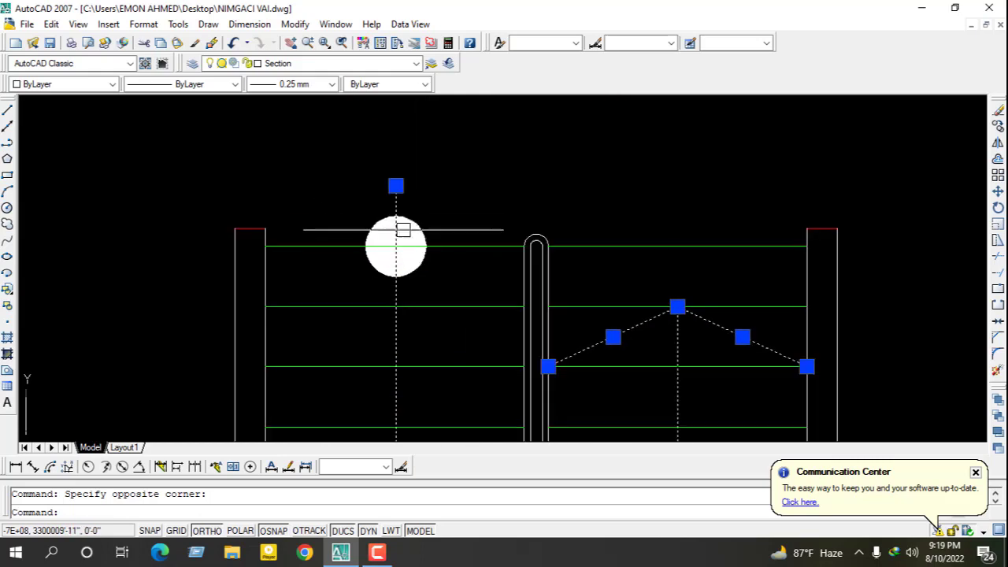
Step: Move the selection onto the section stair layer and set its colour to Red
left_click(341, 66)
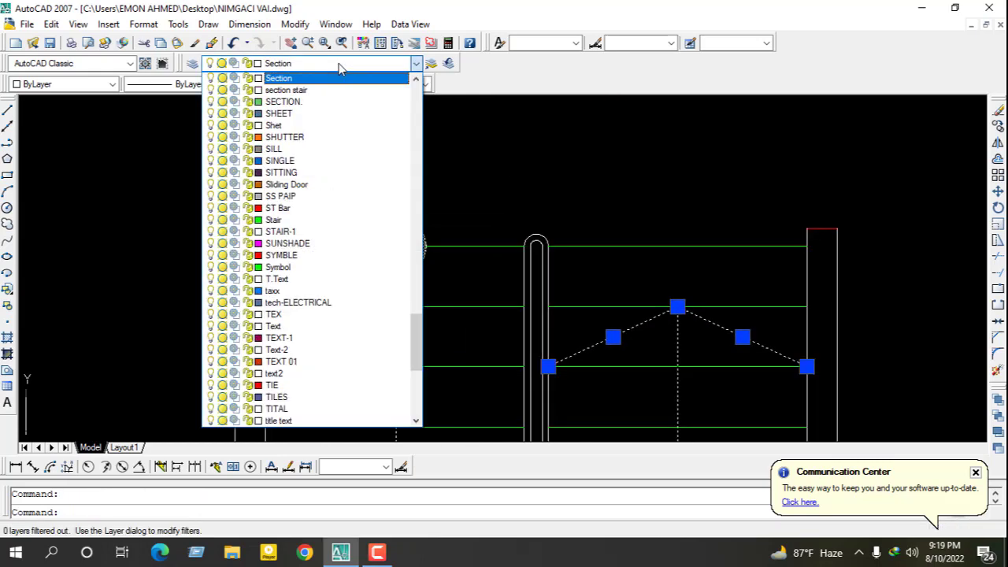
scroll(338, 71, "down", 1)
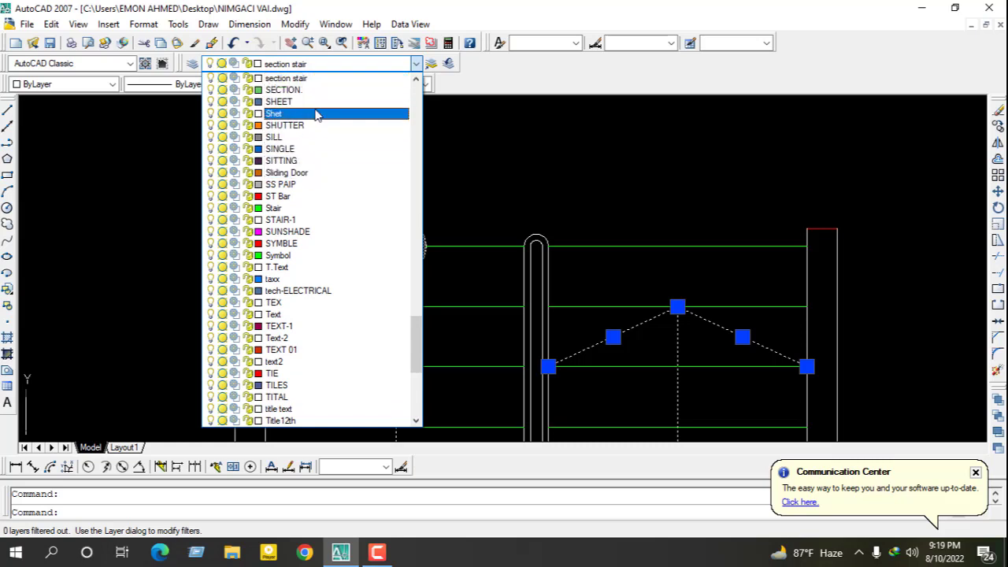
scroll(316, 115, "up", 1)
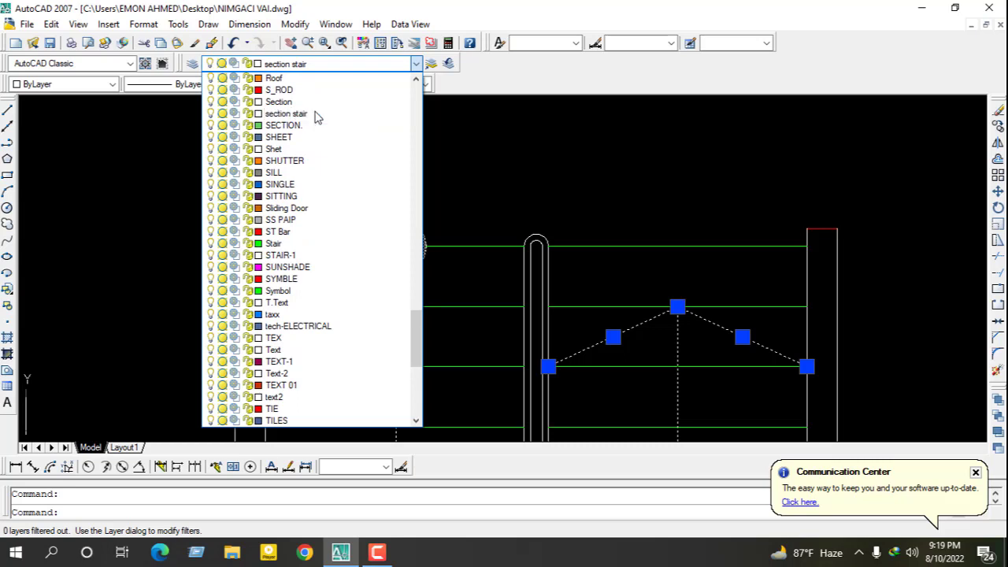
left_click(316, 115)
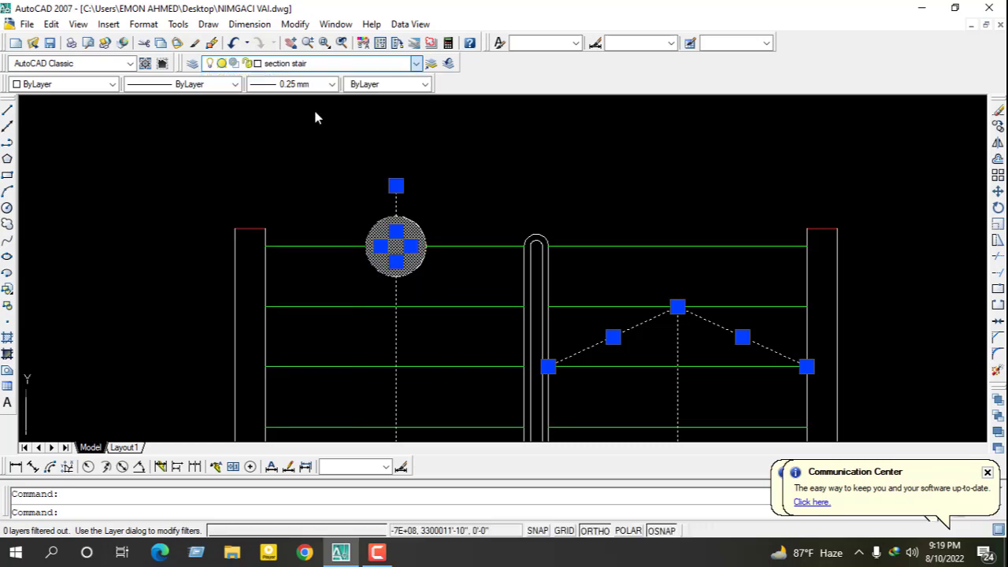
left_click(108, 85)
left_click(90, 126)
key("Escape")
scroll(646, 188, "down", 4)
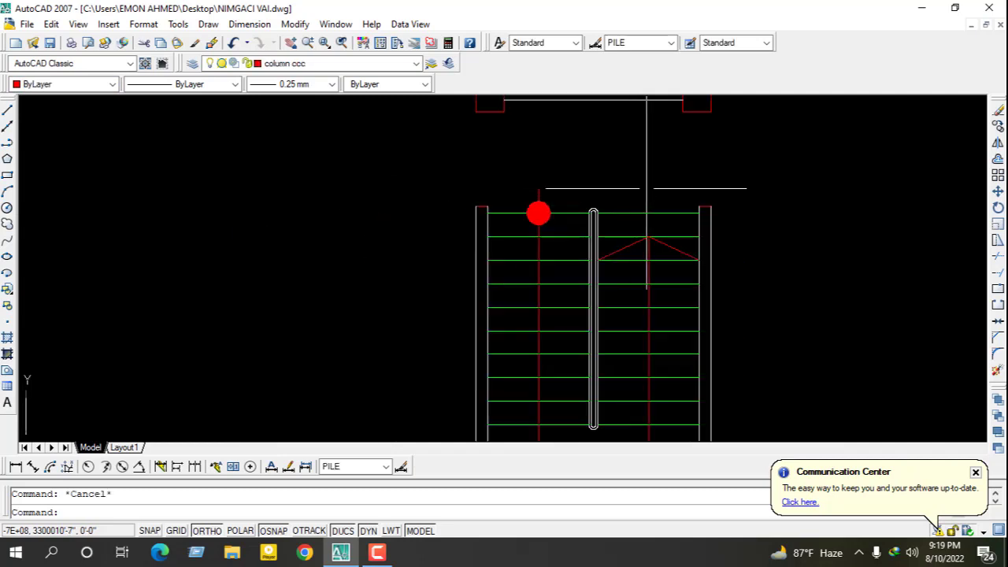
scroll(694, 177, "down", 1)
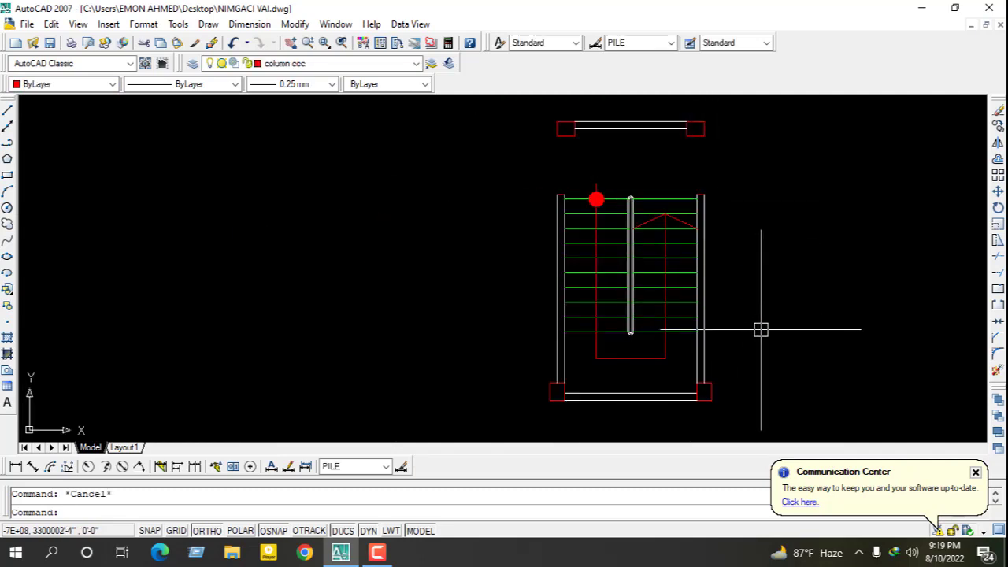
scroll(567, 270, "down", 2)
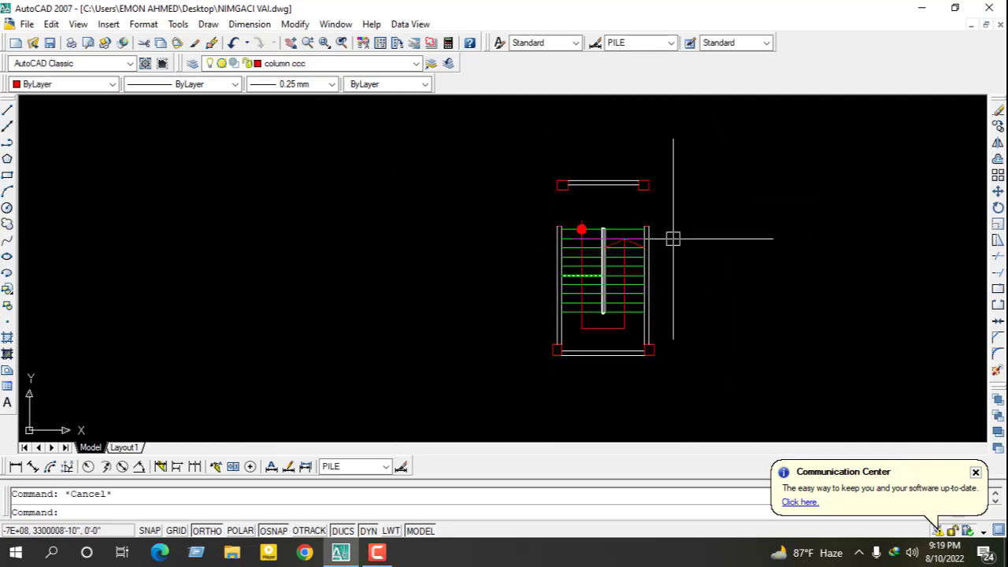
scroll(682, 240, "up", 1)
scroll(513, 265, "down", 1)
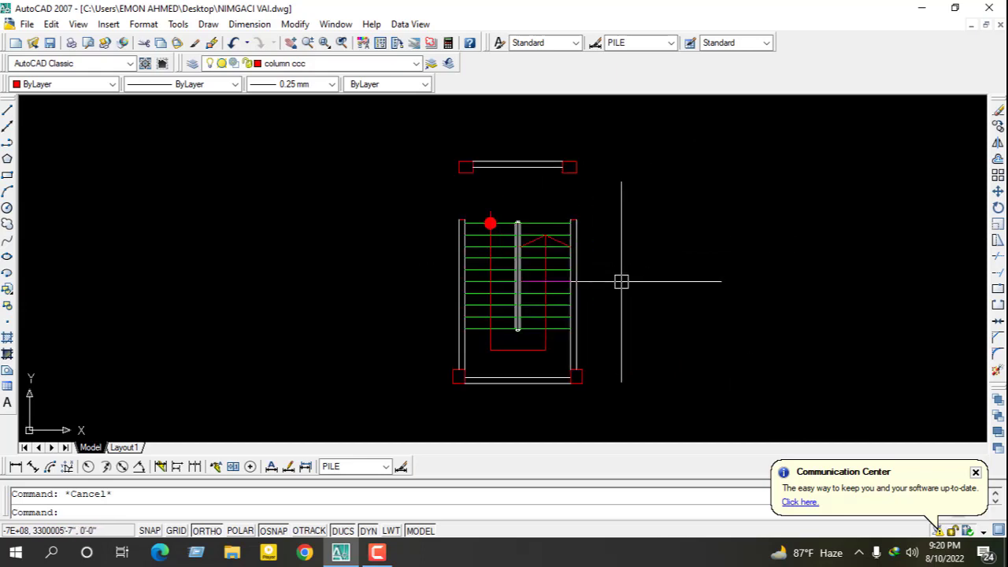
scroll(479, 337, "up", 1)
scroll(549, 262, "down", 1)
scroll(524, 275, "up", 1)
scroll(493, 288, "up", 1)
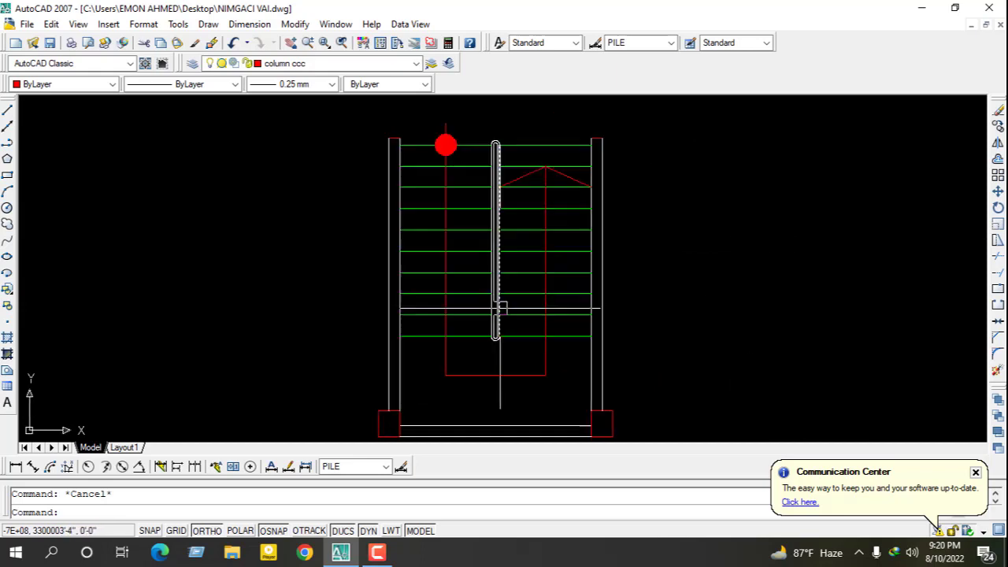
scroll(552, 289, "down", 1)
scroll(551, 292, "up", 2)
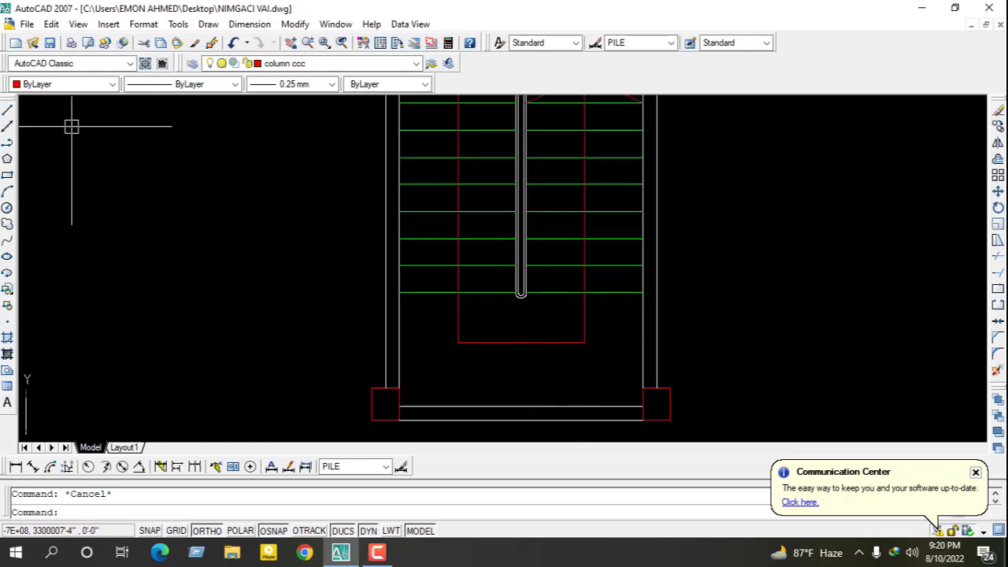
Step: Make Diamension the current layer
left_click(16, 467)
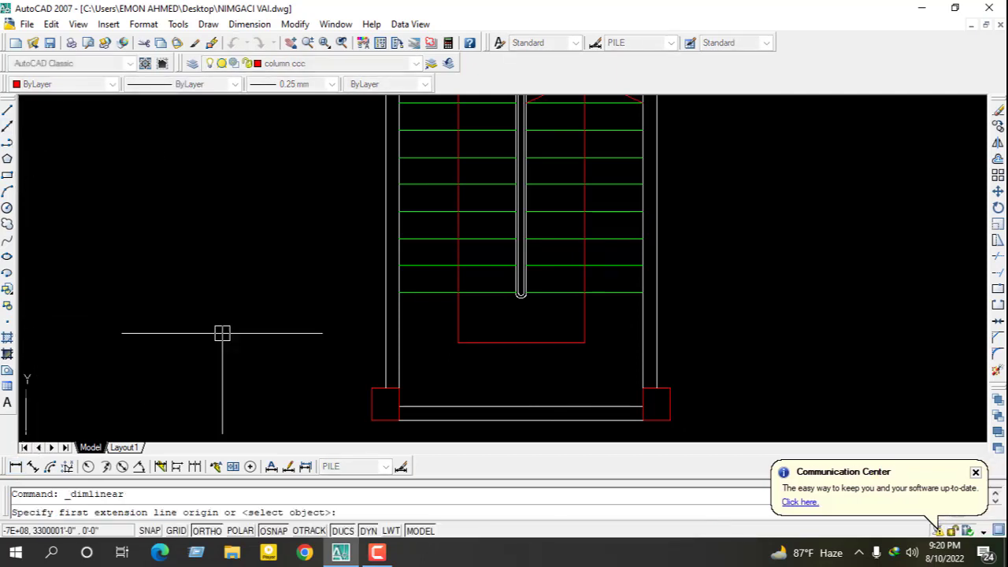
key("Escape")
left_click(333, 65)
scroll(331, 99, "down", 3)
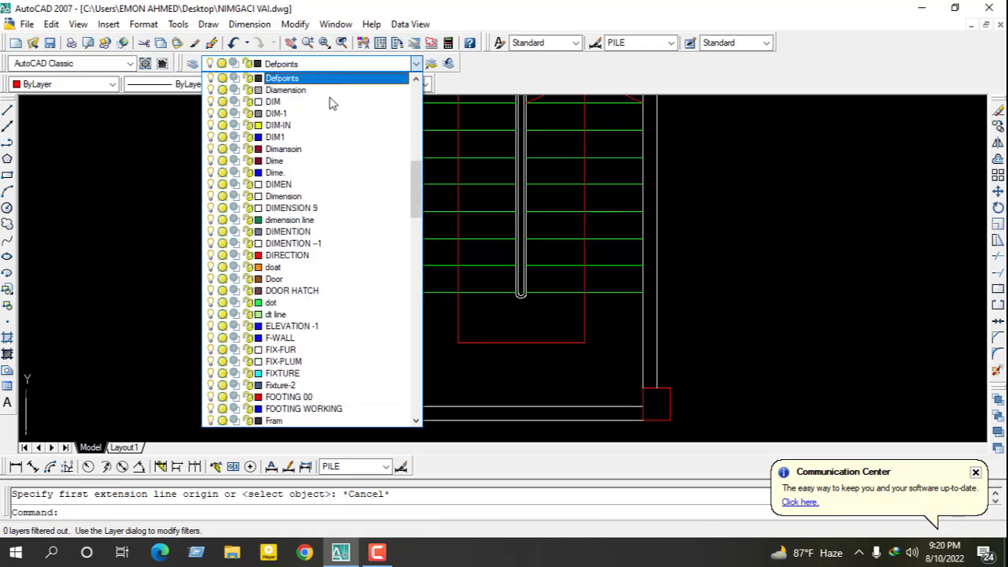
left_click(329, 90)
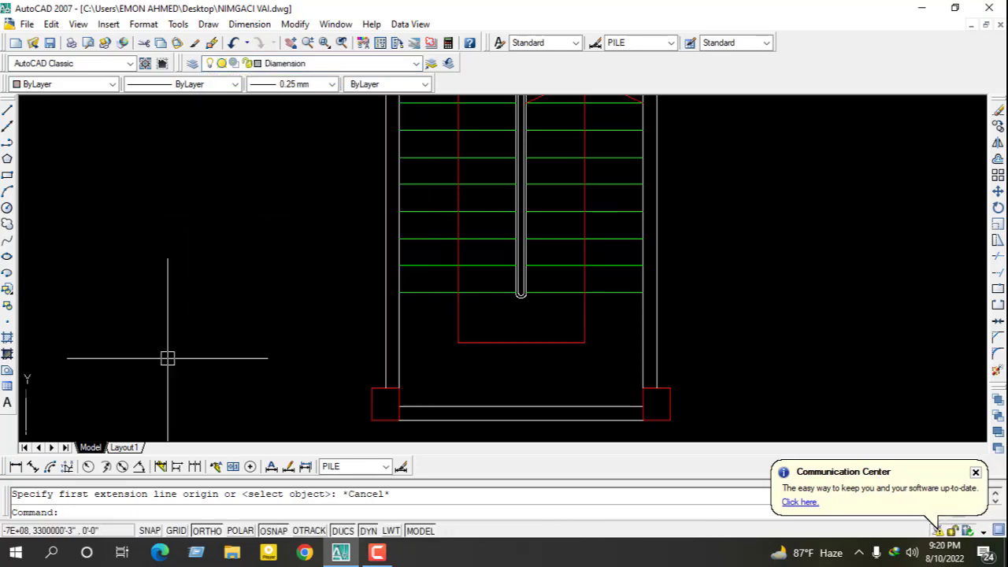
Step: Dimension the 3'-6" landing and a continued 10" tread on the stair's left side
left_click(15, 467)
left_click(448, 408)
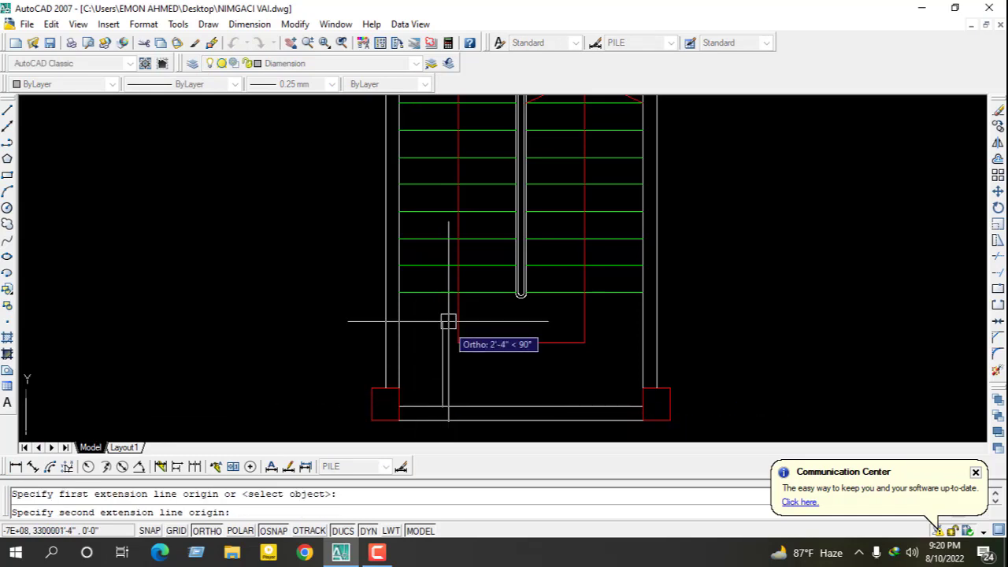
left_click(442, 293)
left_click(431, 295)
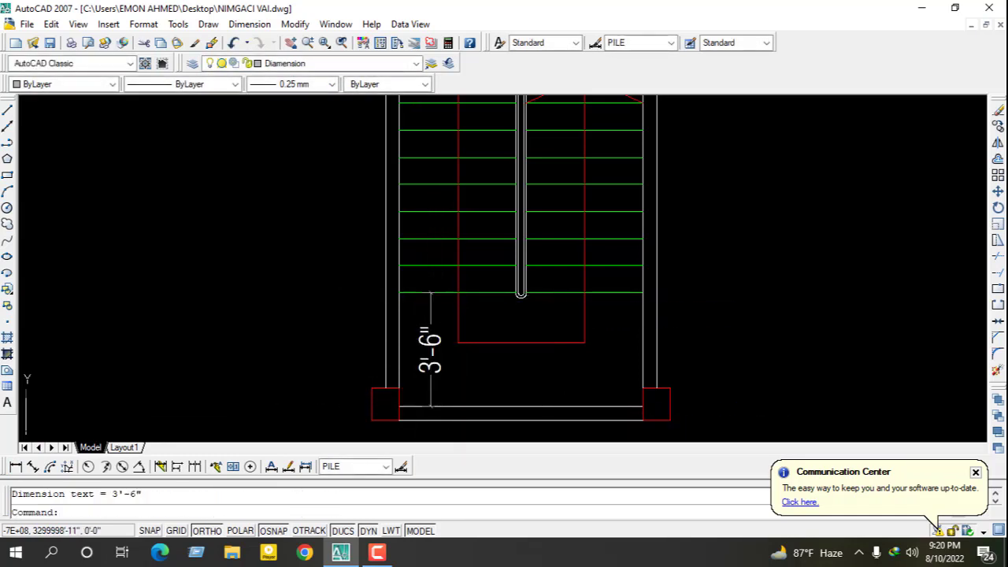
left_click(195, 466)
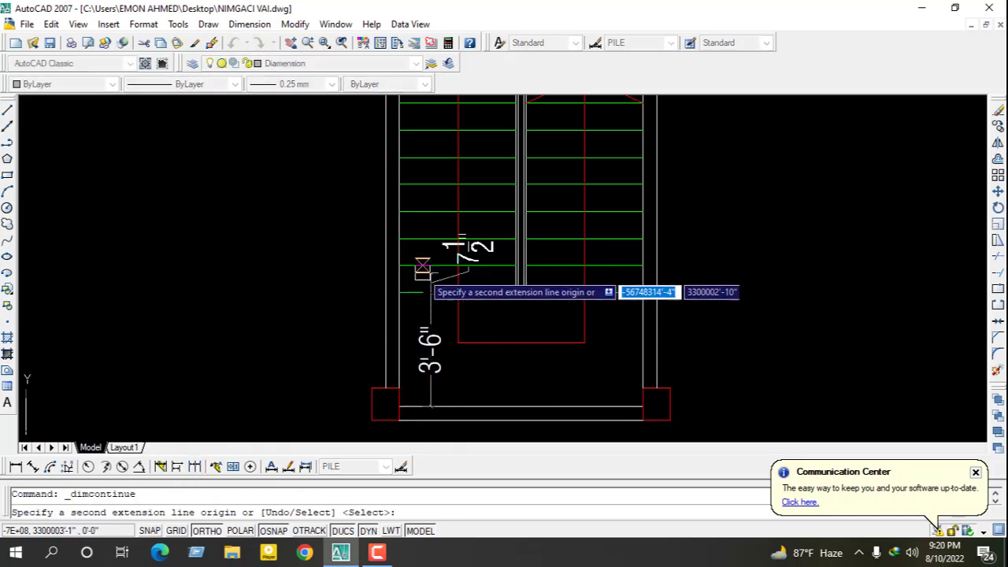
left_click(431, 265)
key("Escape")
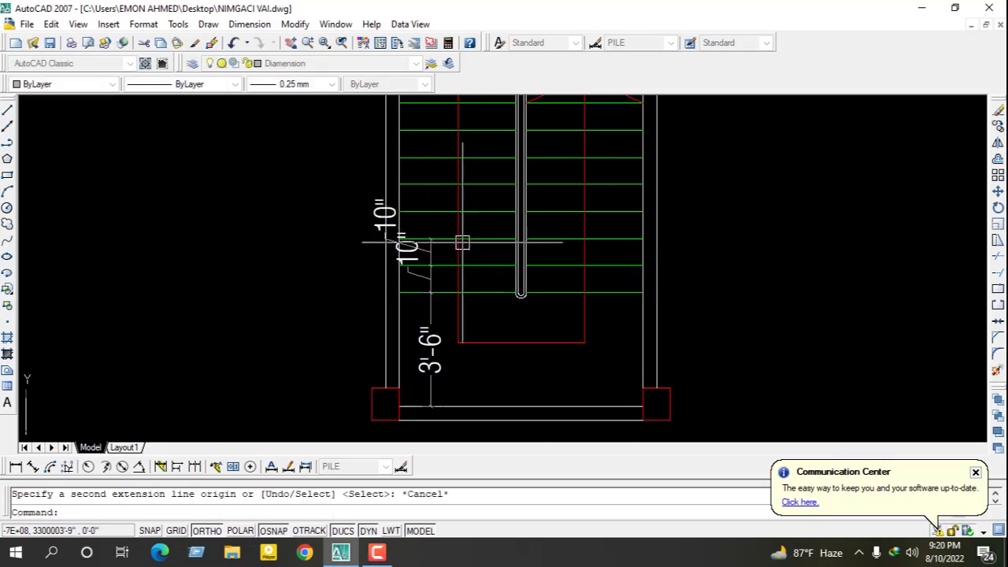
Step: Delete the extra dimension beside the stair, keeping the 10" dimension
scroll(397, 254, "up", 3)
left_click(400, 273)
left_click(398, 269)
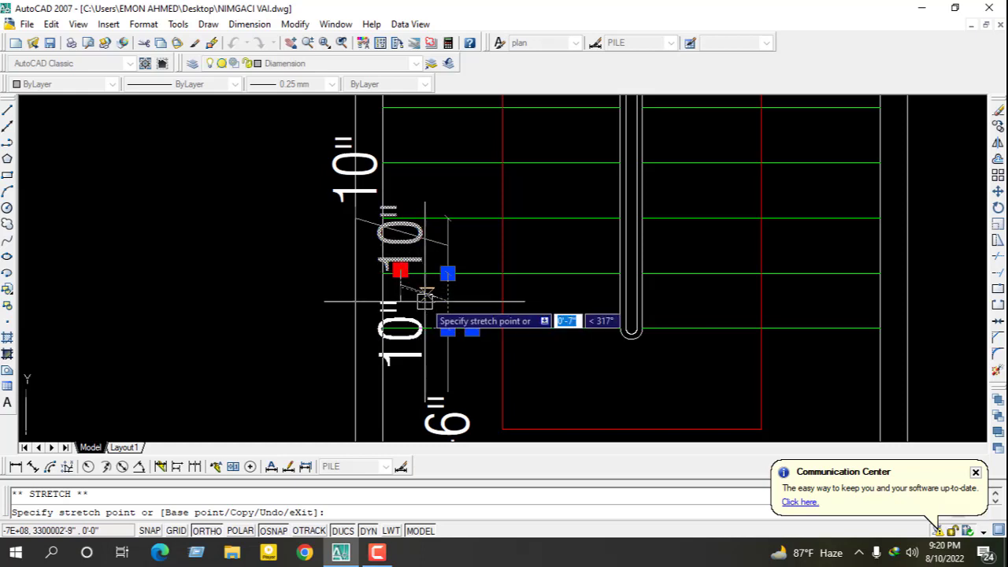
key("Escape")
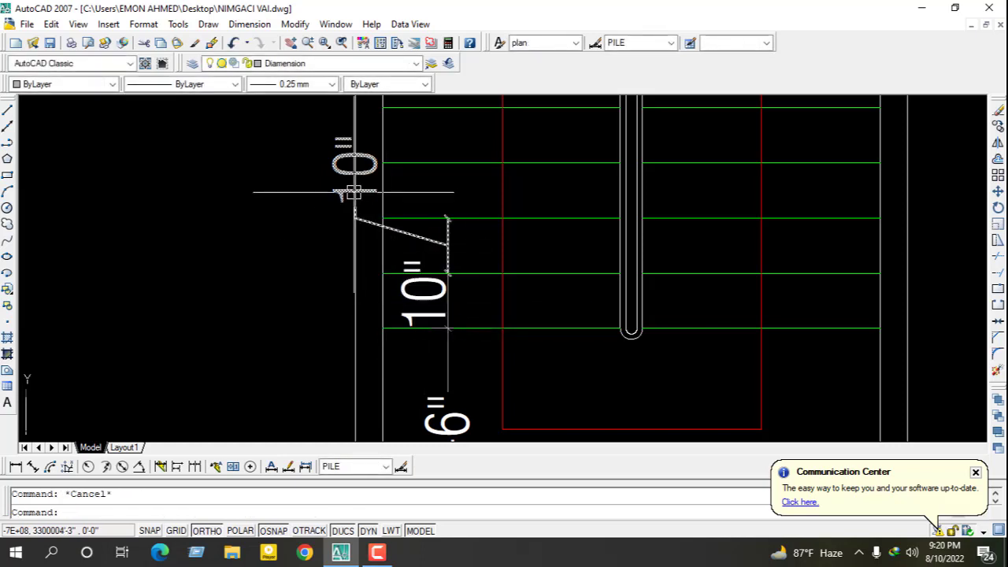
left_click(400, 207)
key("Delete")
scroll(517, 315, "down", 2)
Step: Place a linear 4'-0" dimension from the stair's top edge up to the beam
key("Escape")
scroll(552, 360, "down", 1)
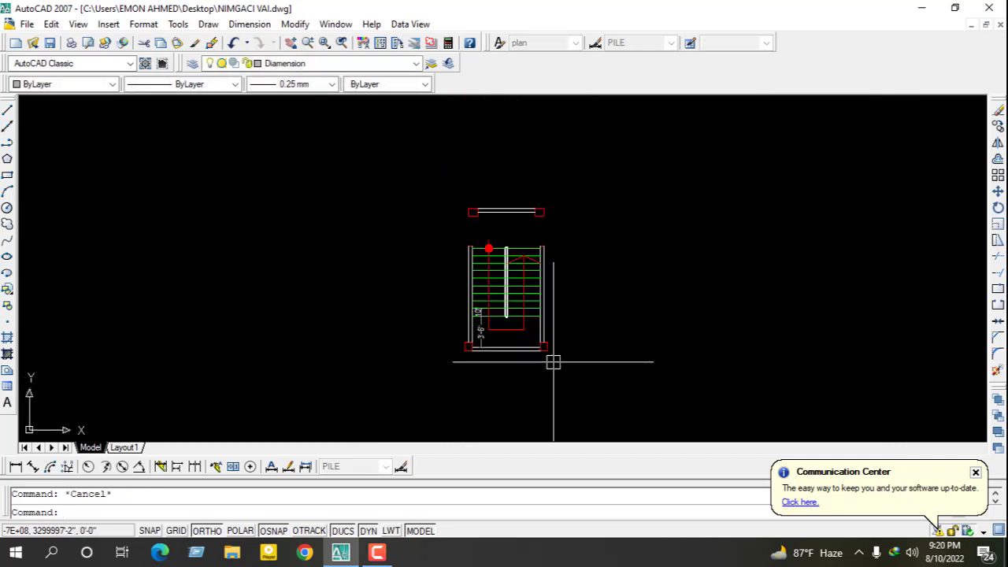
scroll(504, 228, "up", 2)
left_click(16, 466)
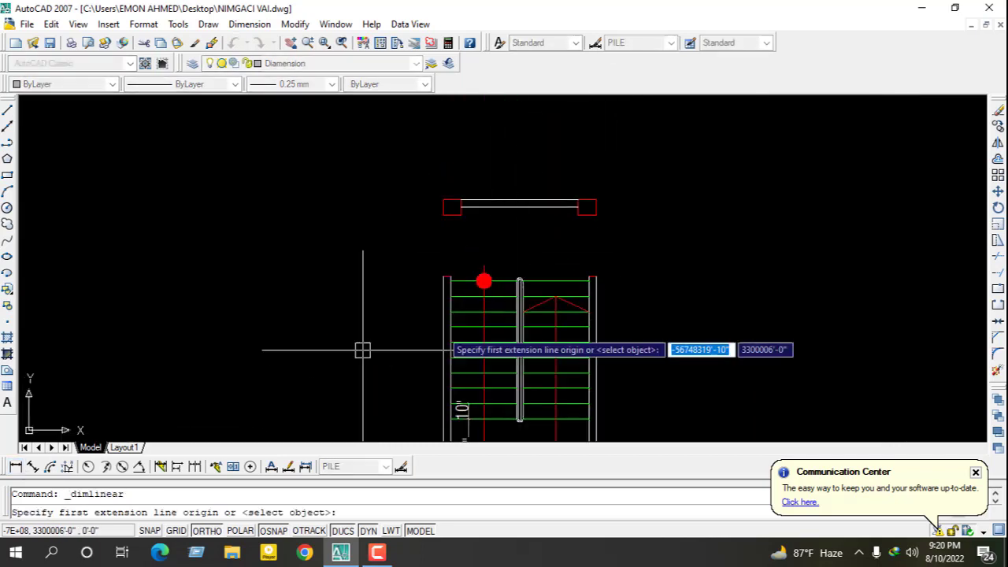
left_click(540, 280)
left_click(540, 207)
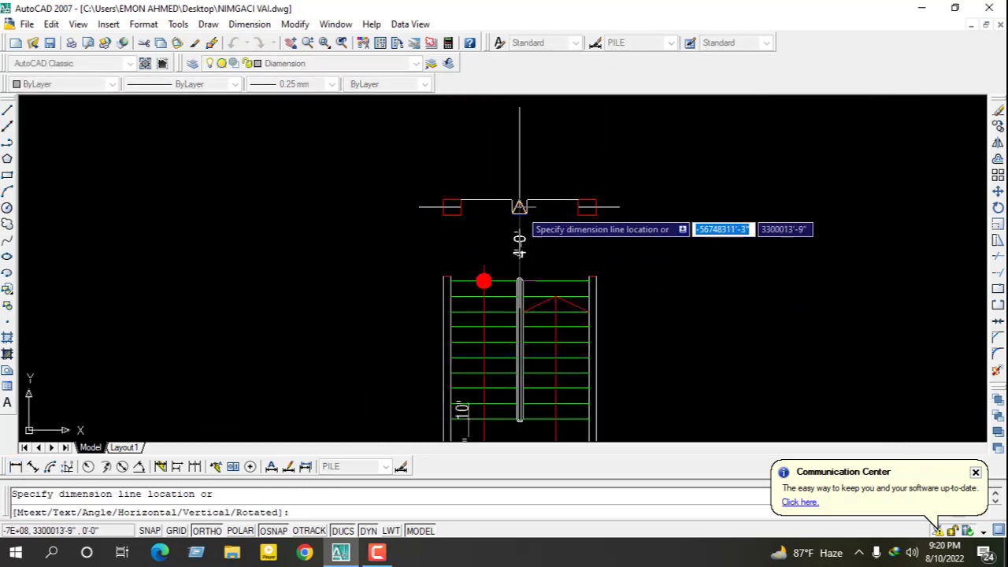
left_click(482, 208)
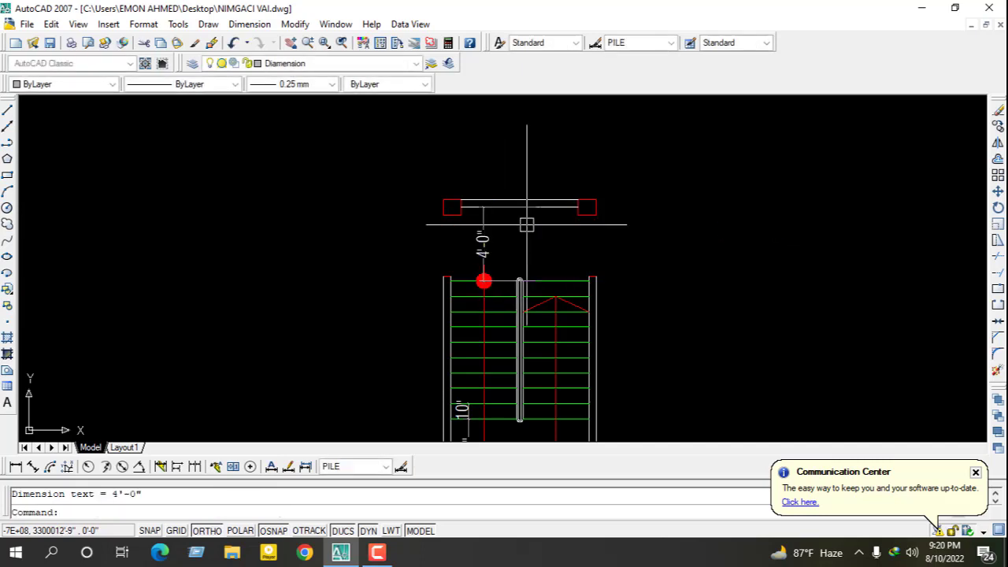
scroll(484, 284, "up", 3)
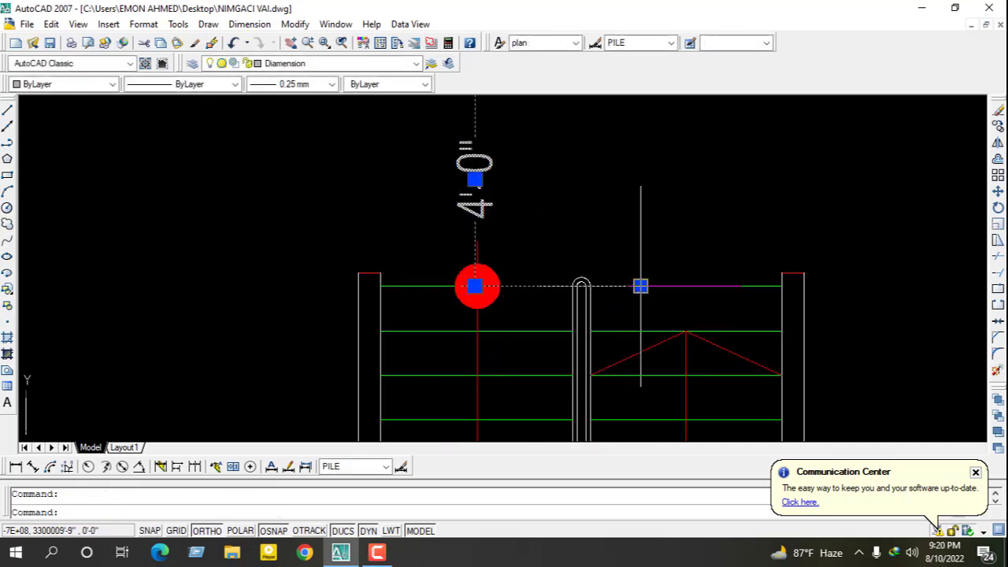
left_click(640, 286)
key("Escape")
scroll(562, 215, "down", 4)
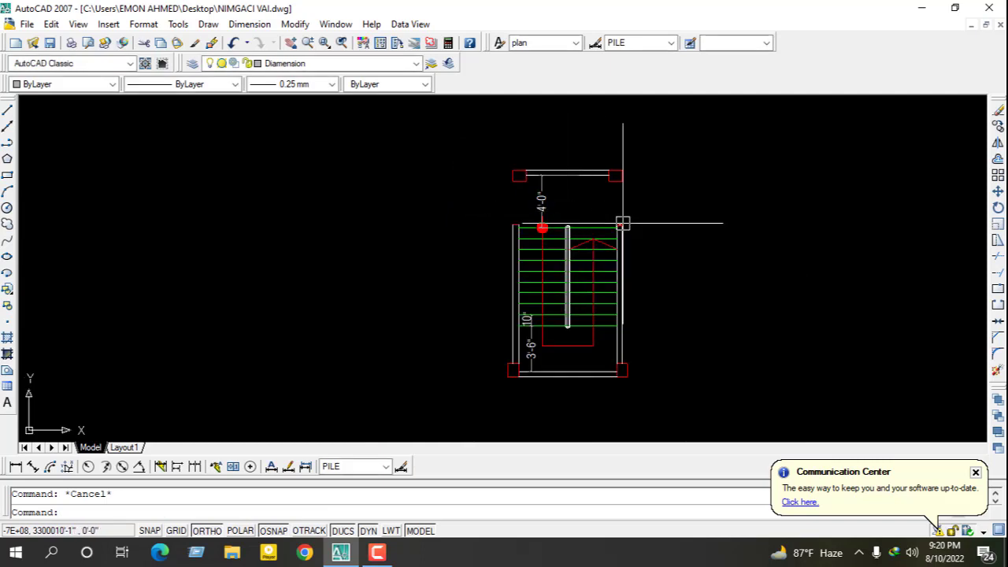
scroll(595, 228, "down", 1)
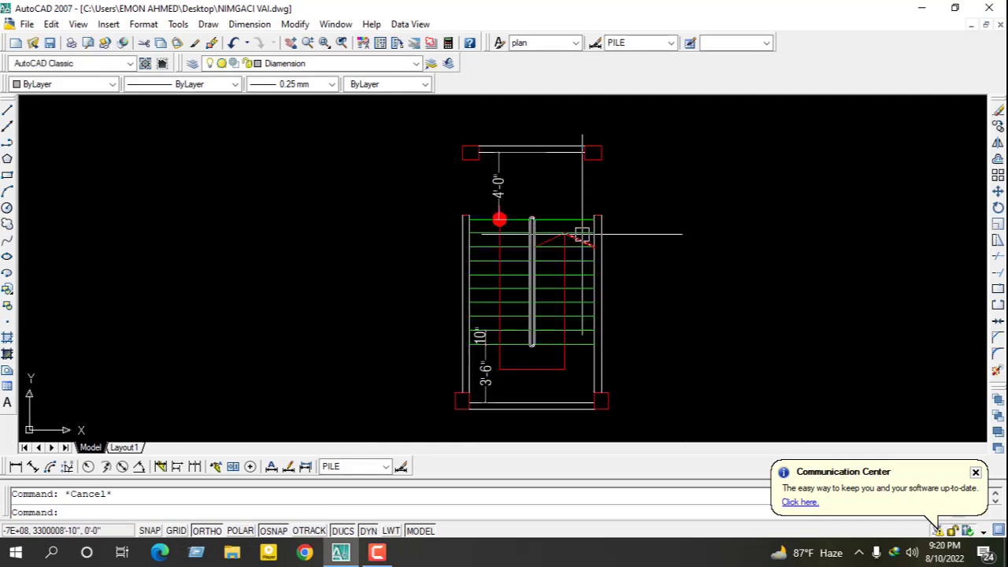
scroll(551, 259, "down", 1)
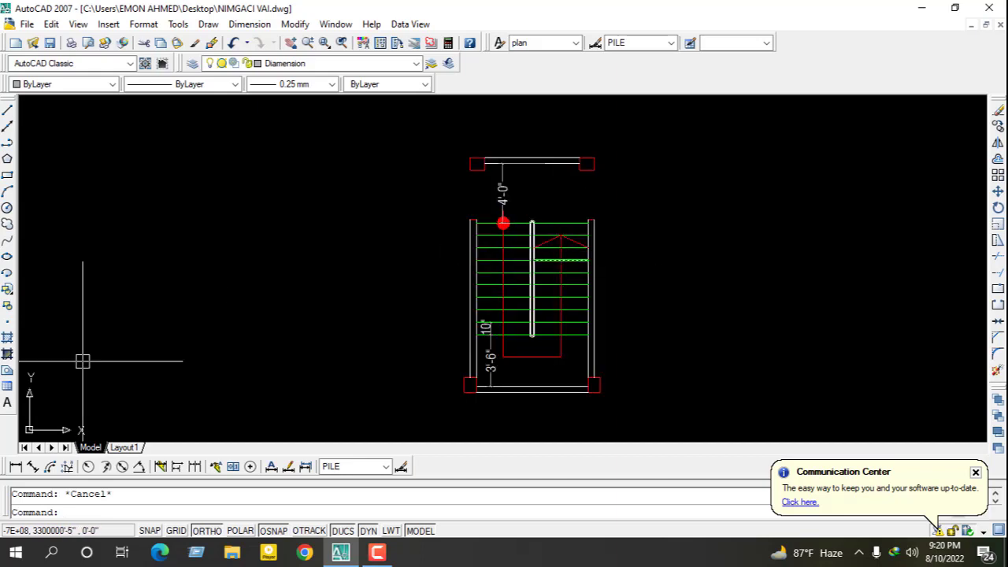
Step: Write the two-line label STAIR 7'-6"X15'-0" in a multiline text box above the stair's top end
left_click(7, 402)
scroll(543, 196, "up", 3)
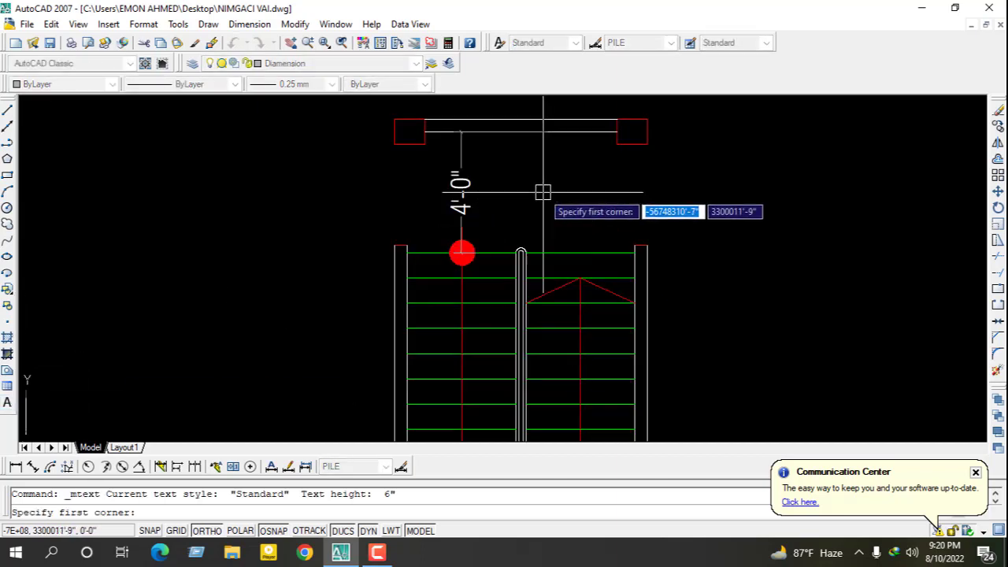
left_click(502, 169)
left_click(605, 231)
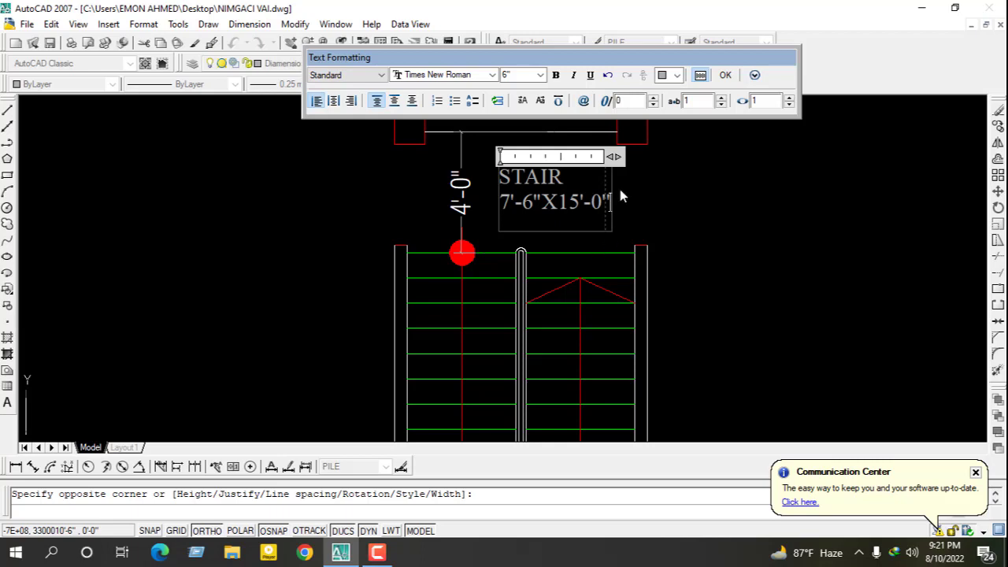
left_click(631, 142)
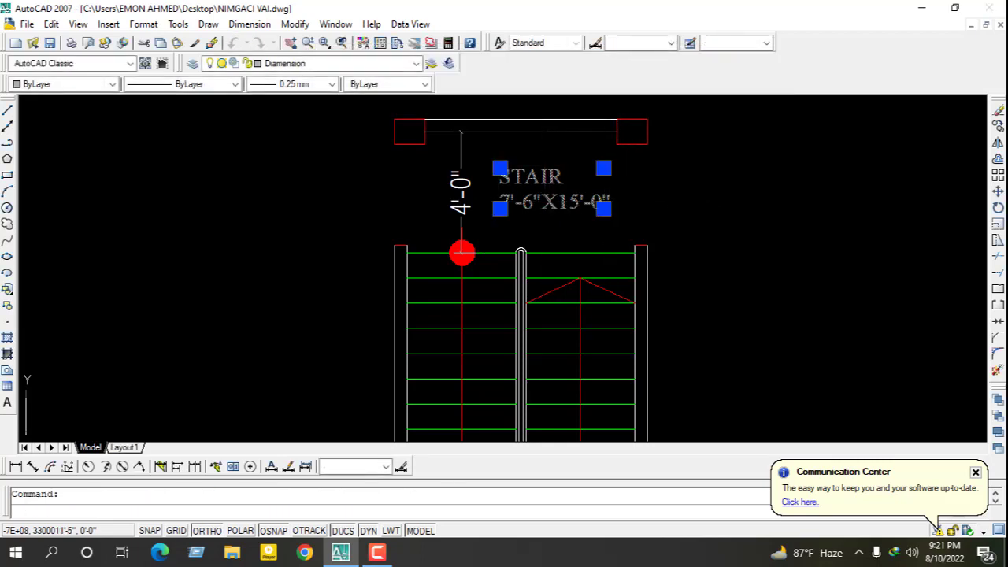
double_click(552, 189)
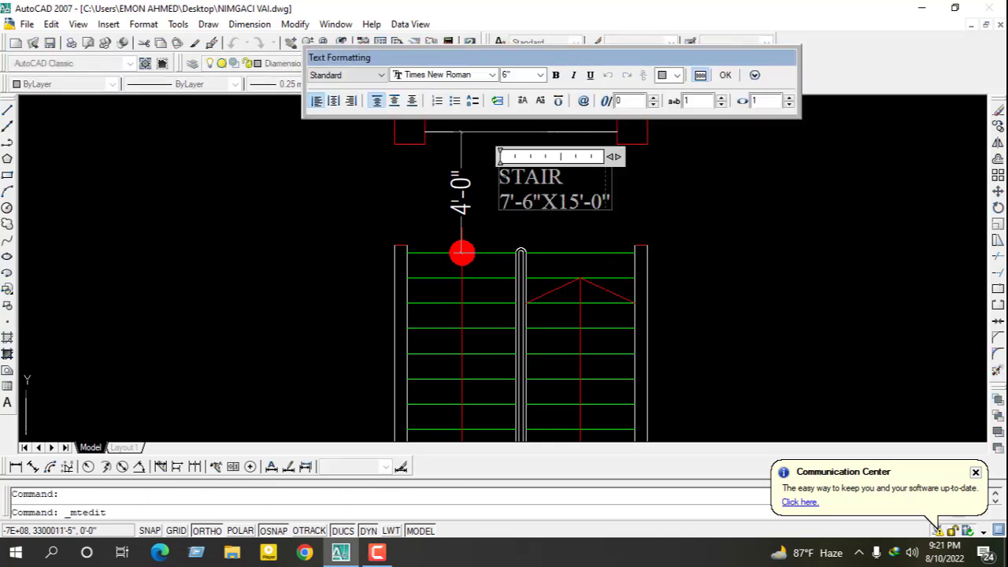
left_click(628, 234)
Step: Start moving the STAIR label with M, then cancel, leaving it in place
left_click(548, 195)
type("M")
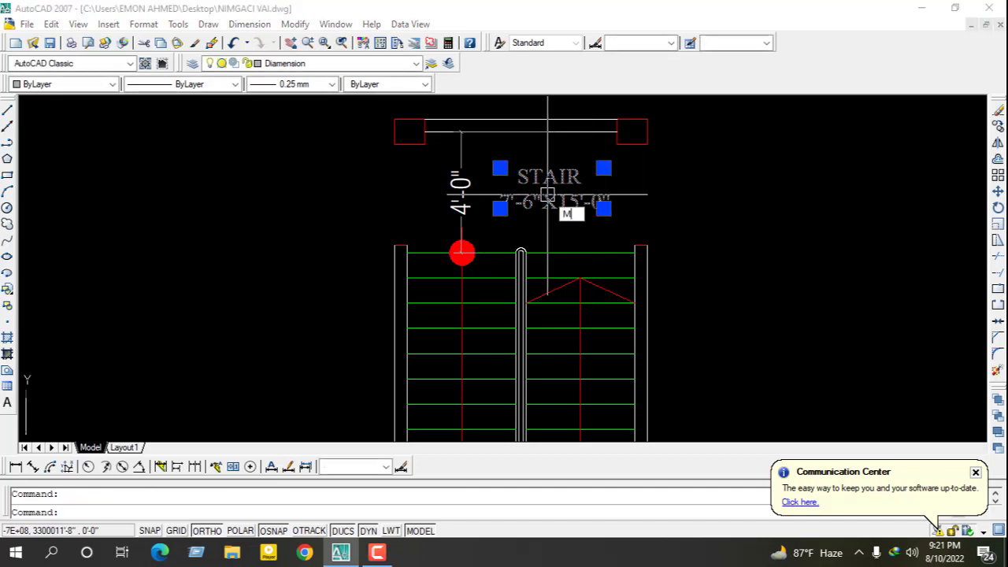
key("Return")
scroll(547, 195, "up", 3)
left_click(533, 156)
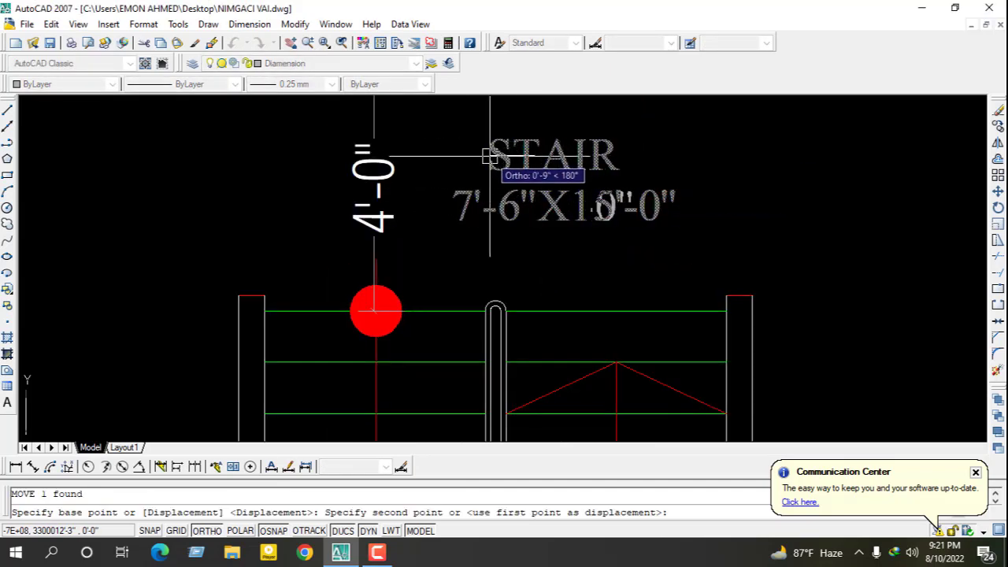
key("Escape")
scroll(609, 247, "down", 5)
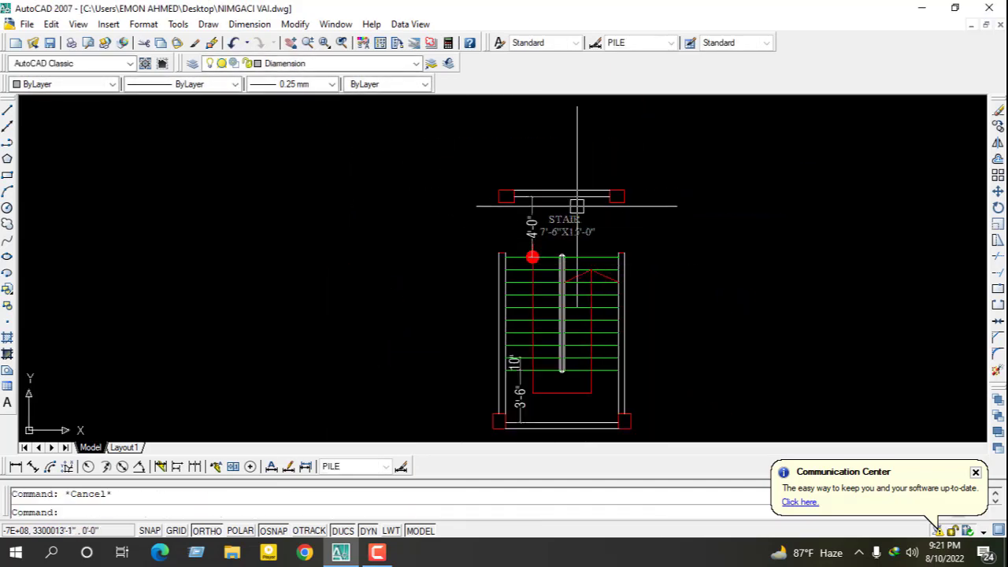
scroll(580, 210, "down", 1)
scroll(637, 260, "up", 1)
scroll(604, 230, "down", 1)
Step: Begin a trial linear dimension along the stair's left side, then cancel it
scroll(594, 248, "up", 1)
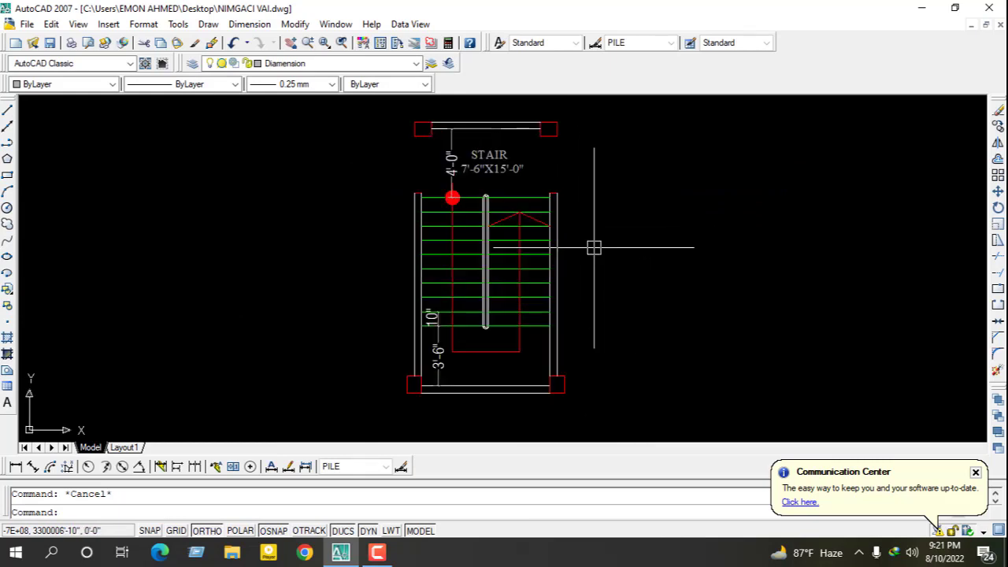
left_click(16, 466)
left_click(407, 386)
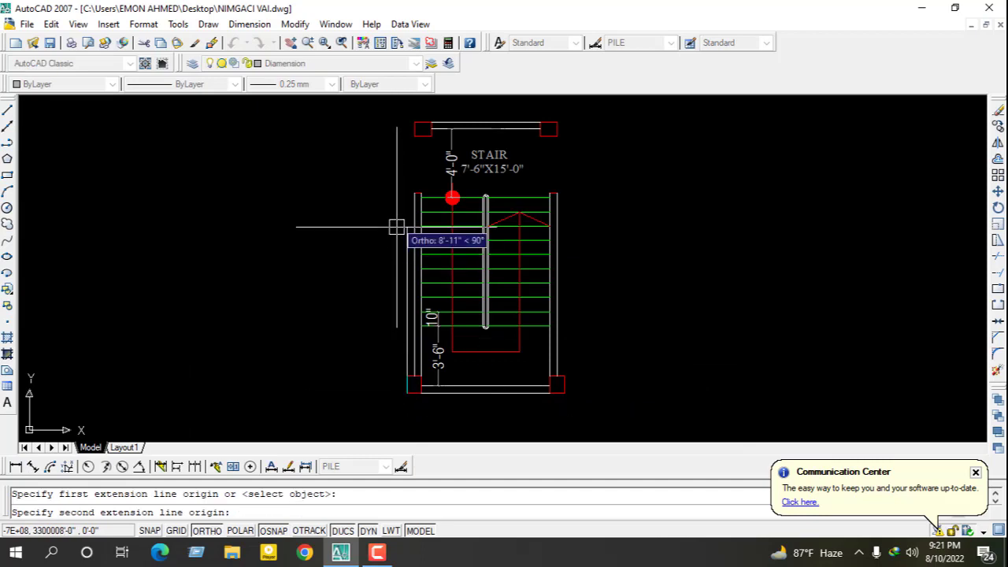
left_click(411, 121)
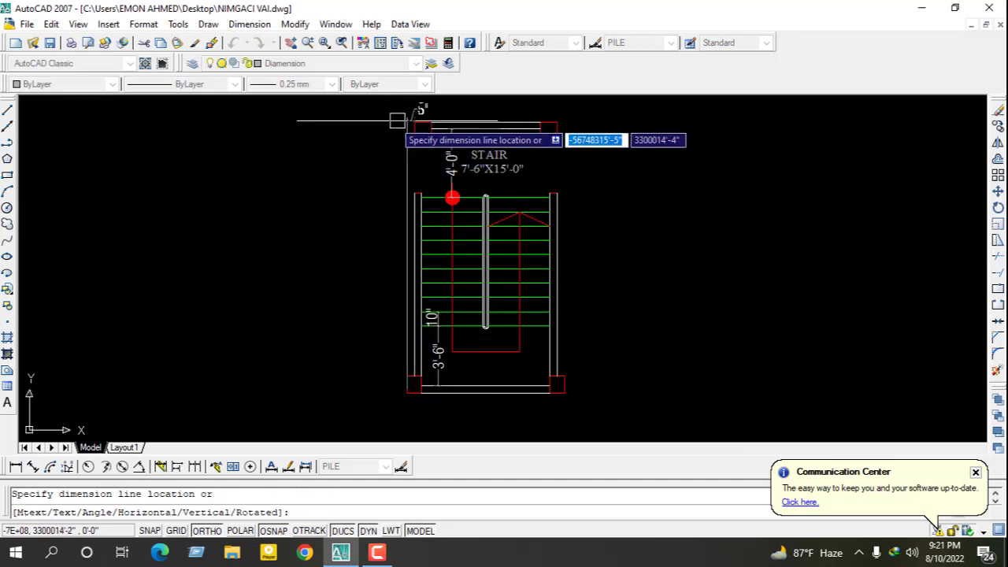
key("Escape")
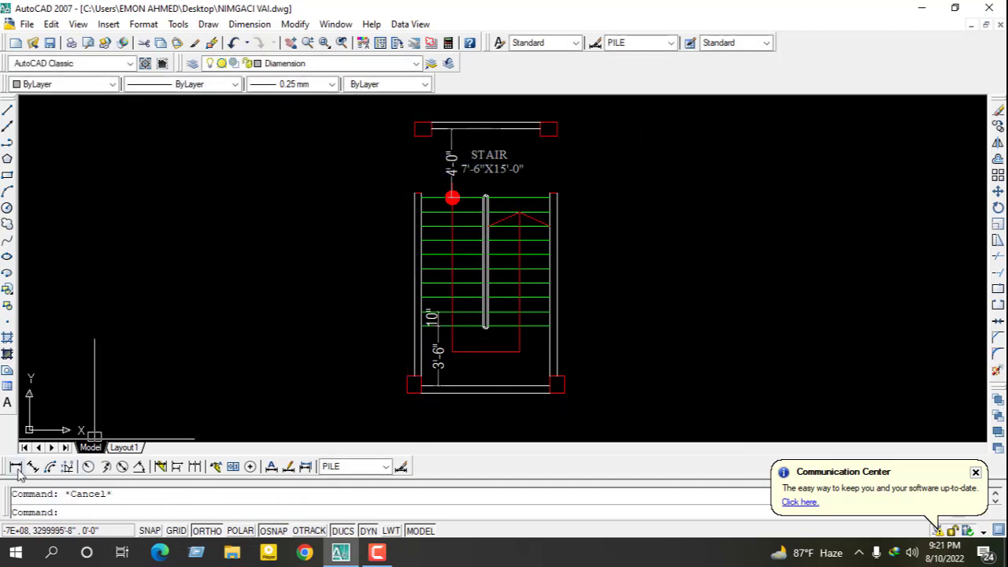
Step: Place a trial 9'-2" linear dimension below the stair, then delete it
left_click(17, 467)
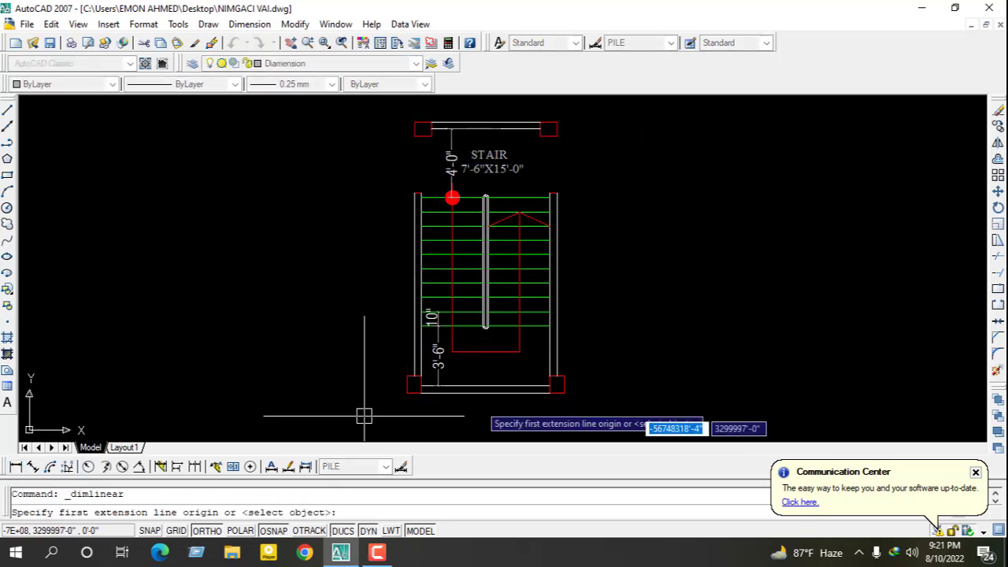
left_click(553, 389)
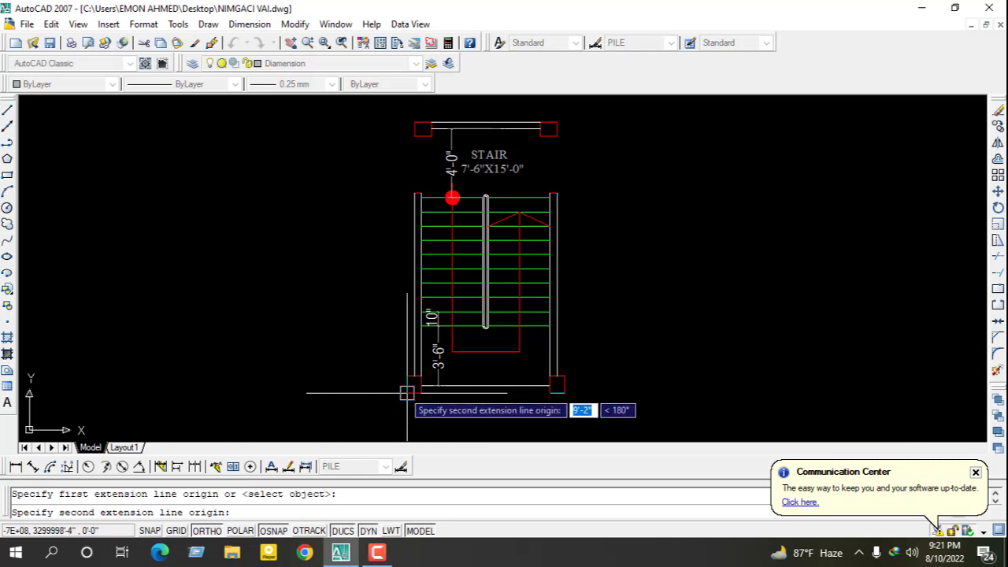
left_click(410, 393)
left_click(403, 405)
left_click(471, 406)
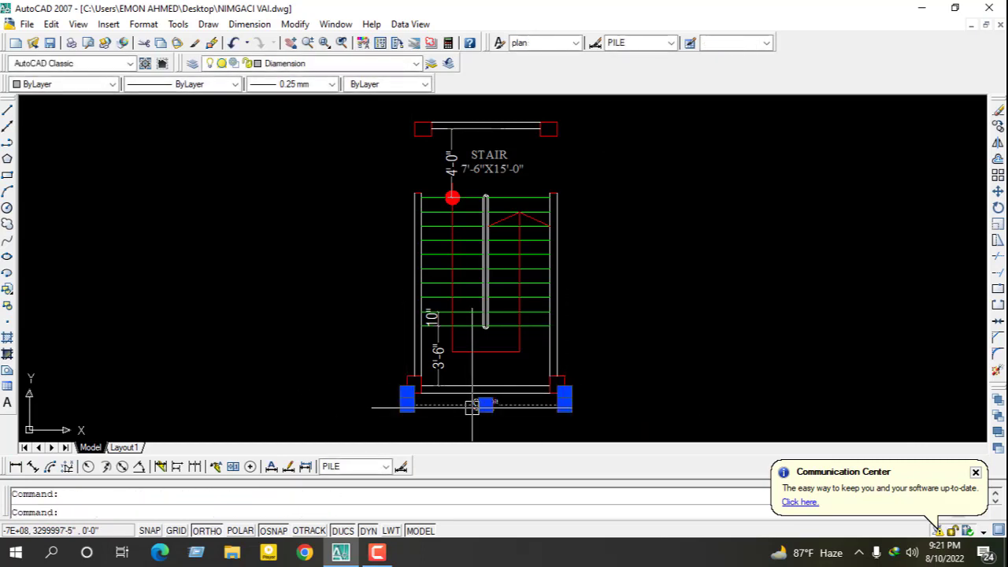
key("Delete")
scroll(484, 416, "down", 2)
scroll(499, 405, "up", 1)
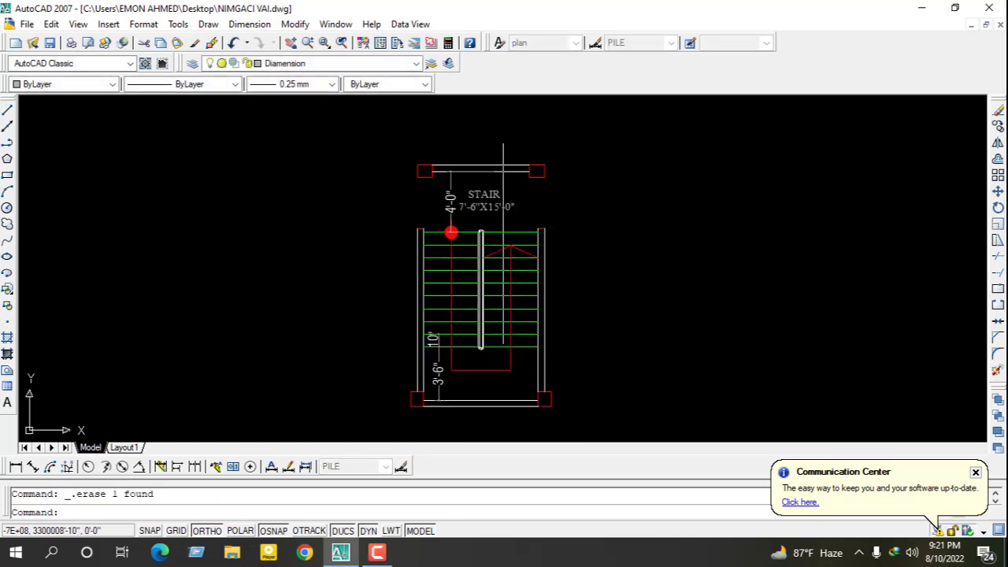
scroll(503, 169, "down", 2)
scroll(504, 243, "up", 3)
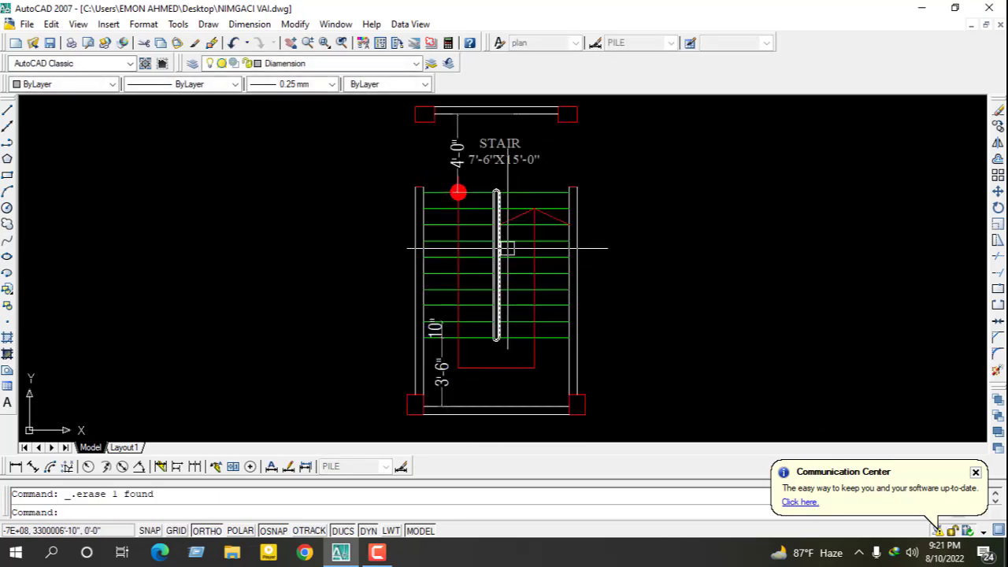
Step: Save the NIMGACI VAI drawing and close AutoCAD
left_click(50, 44)
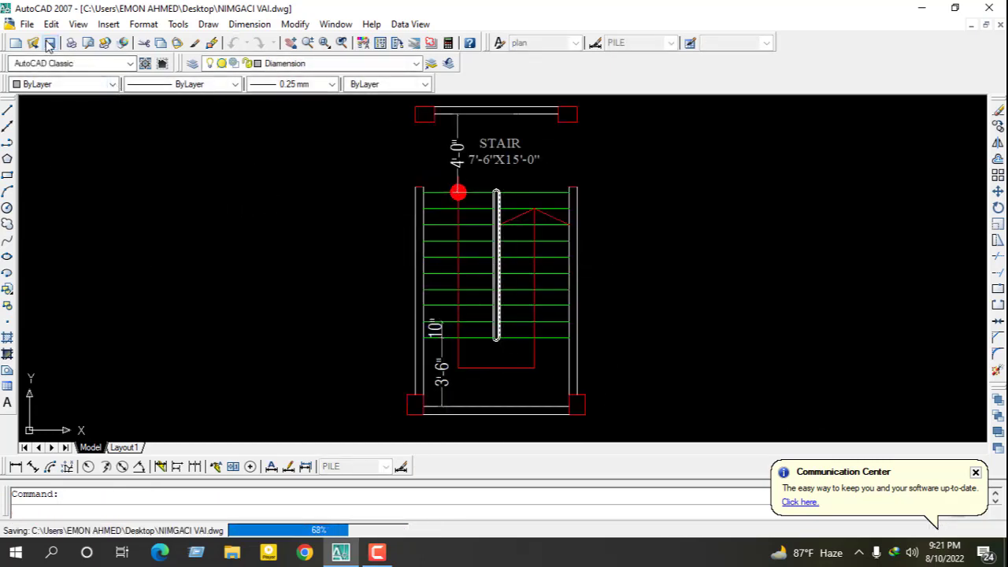
left_click(987, 11)
left_click(341, 552)
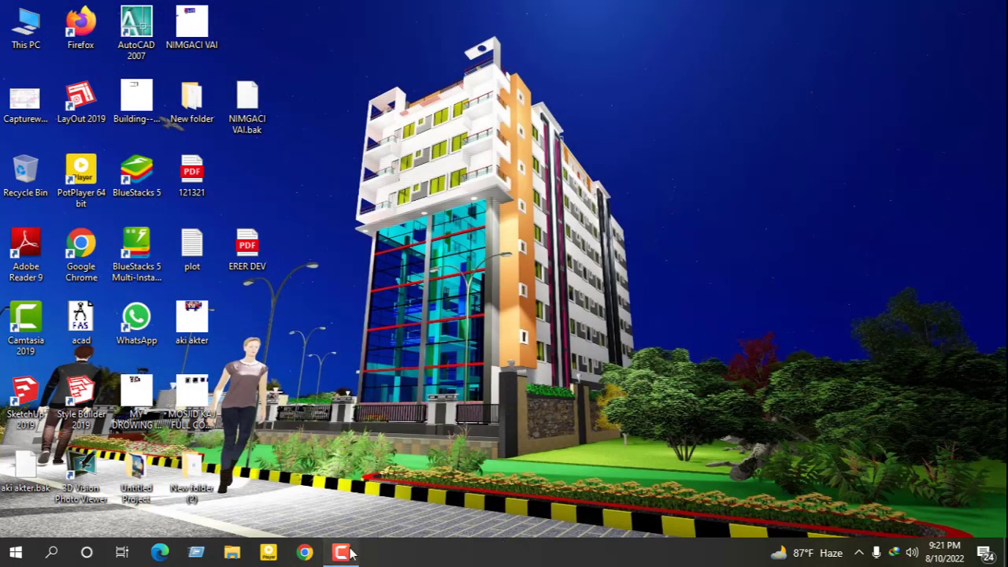